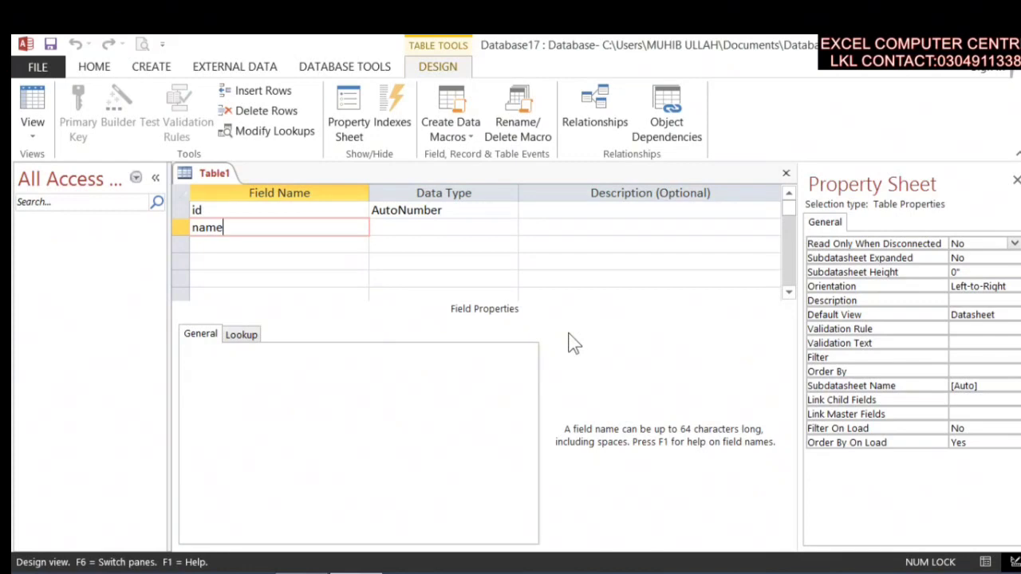
Complete the name field and add a program field, both with the Short Text data type
key(Tab)
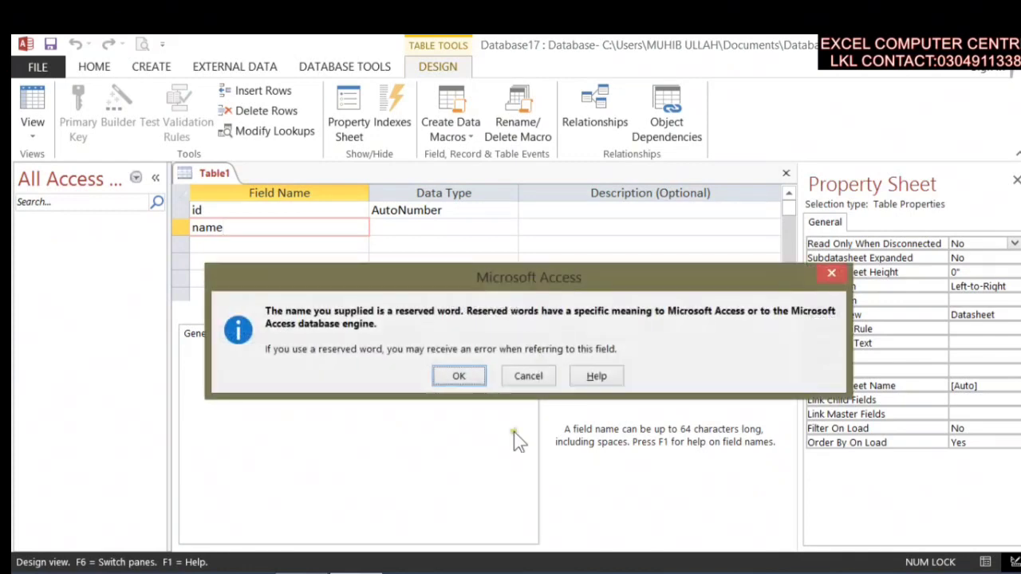
click(468, 371)
click(467, 368)
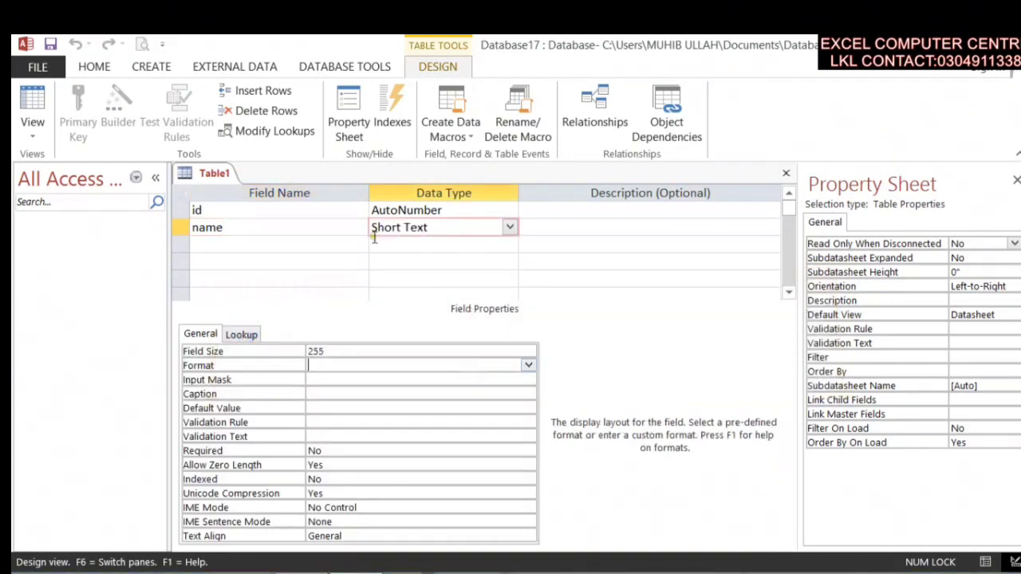
click(271, 246)
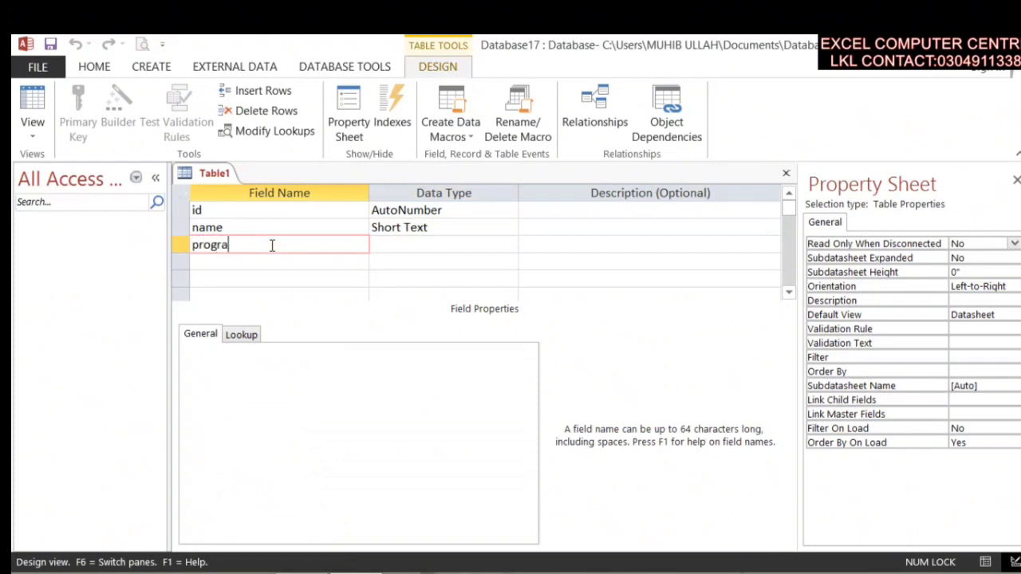
key(Tab)
key(Tab)
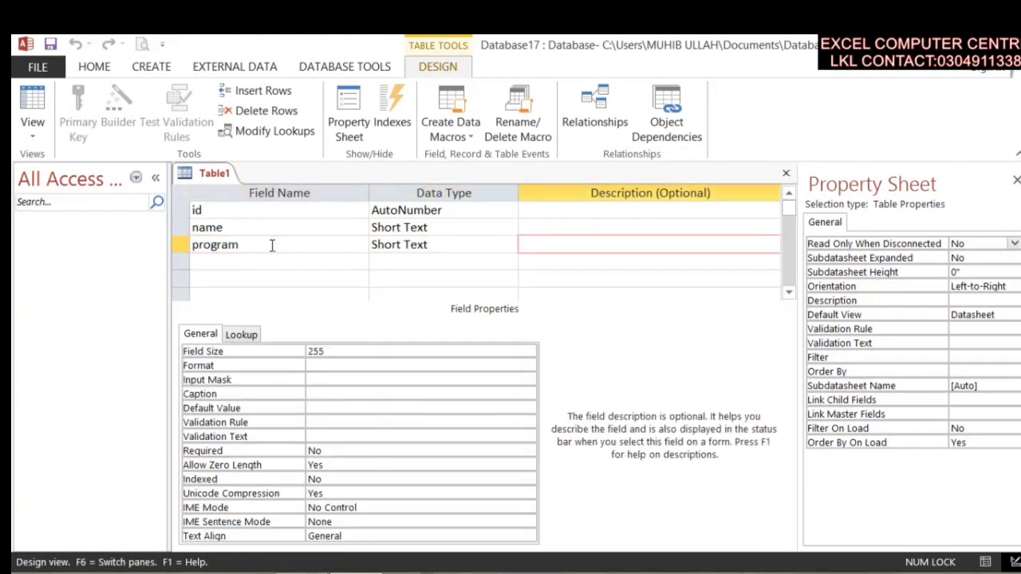
Add a field named fee below program with the Number data type
key(Tab)
key(Tab)
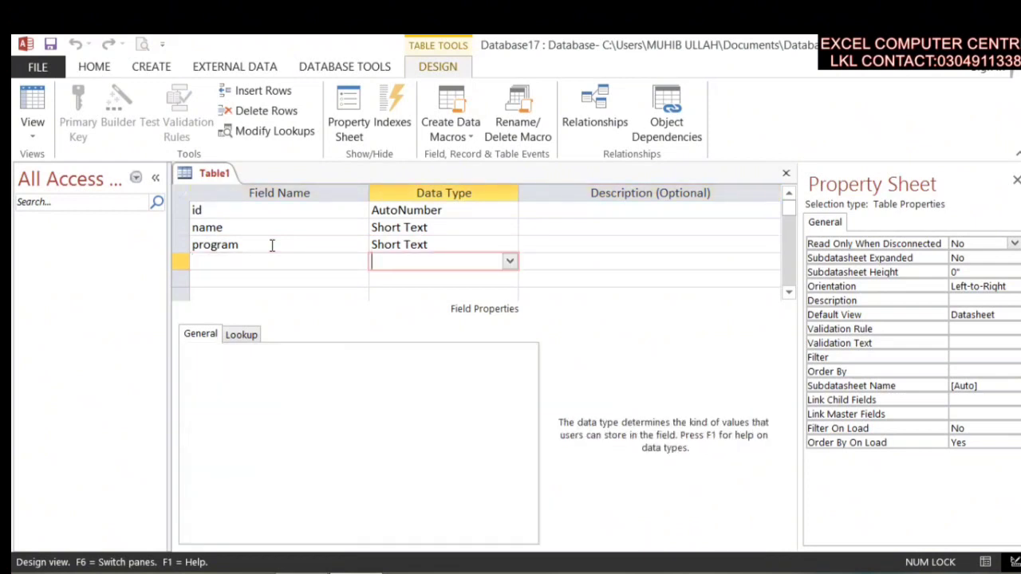
key(shift+Tab)
text(fe)
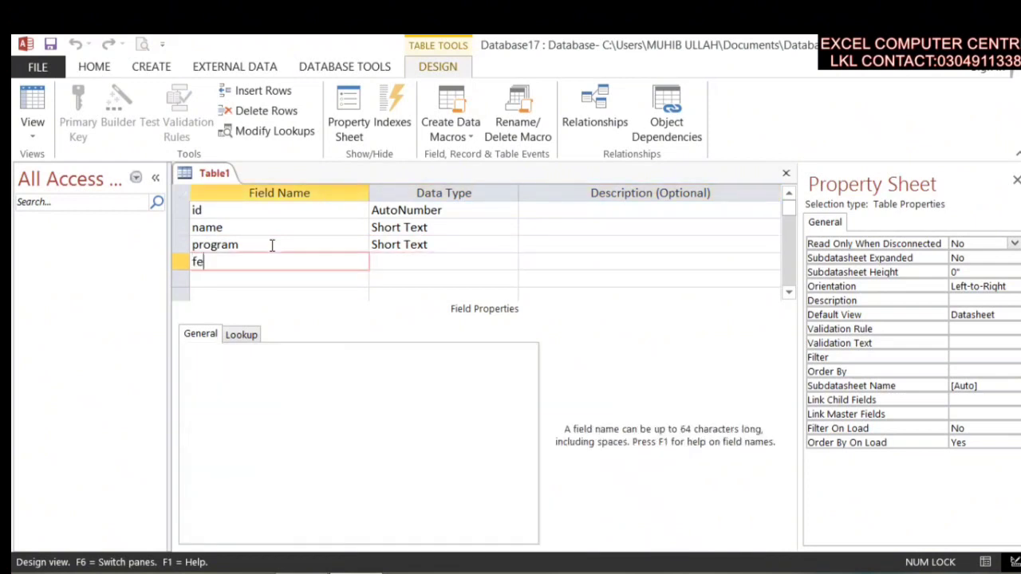
text(e)
key(Tab)
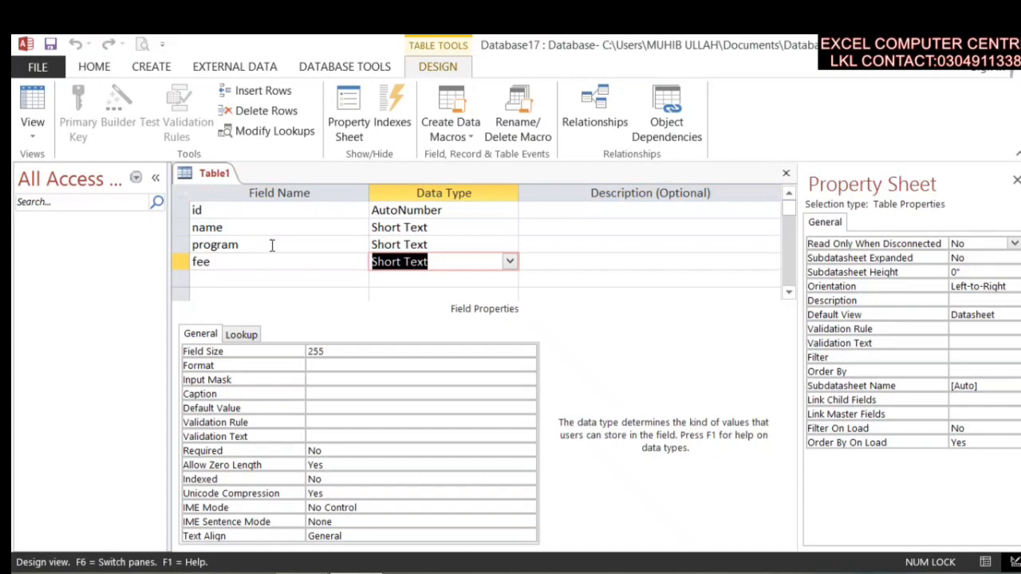
text(m)
key(BackSpace)
text(number)
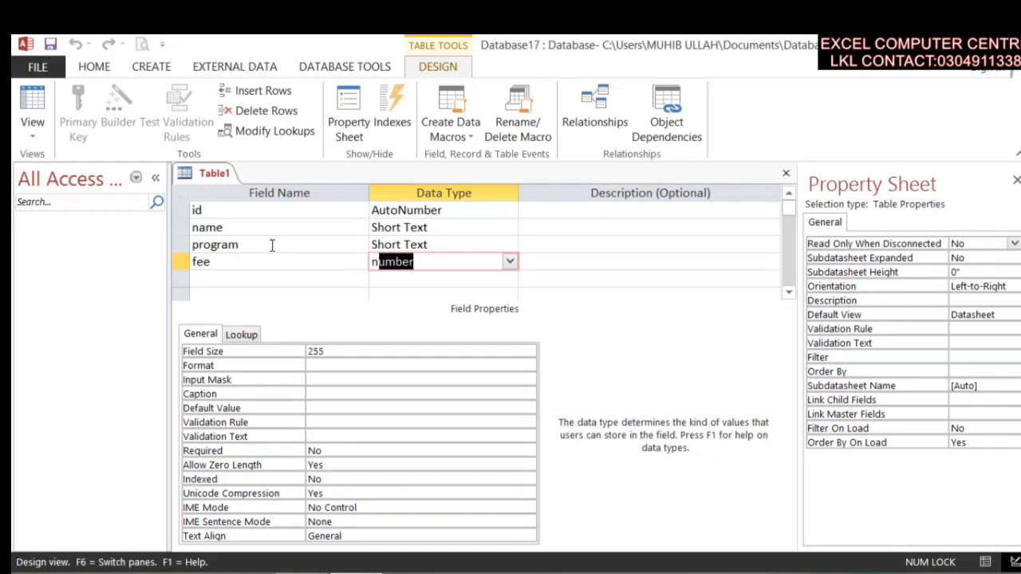
key(Tab)
Add a field named discount below fee with the Number data type
key(Tab)
text(do)
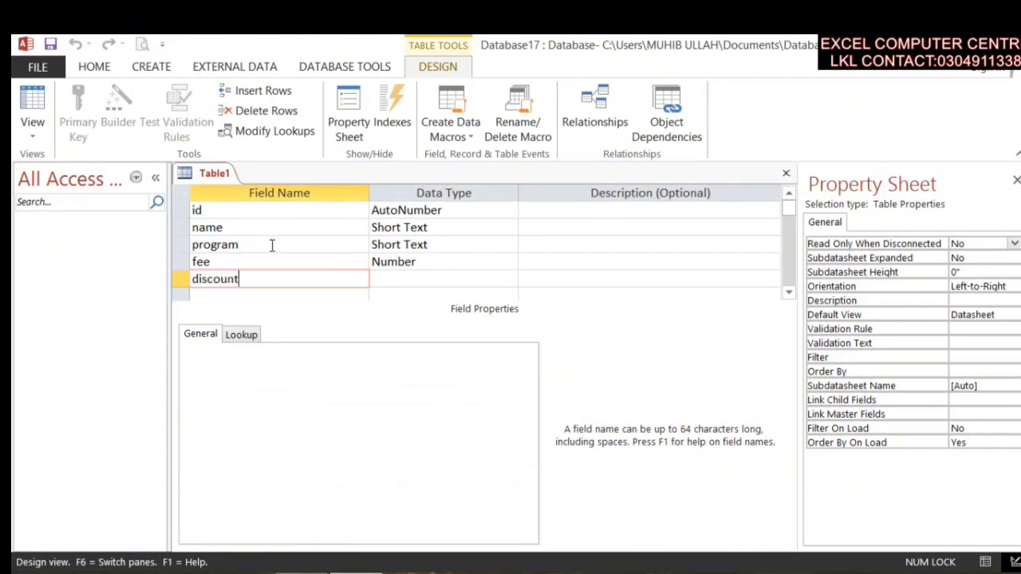
key(Tab)
text(m)
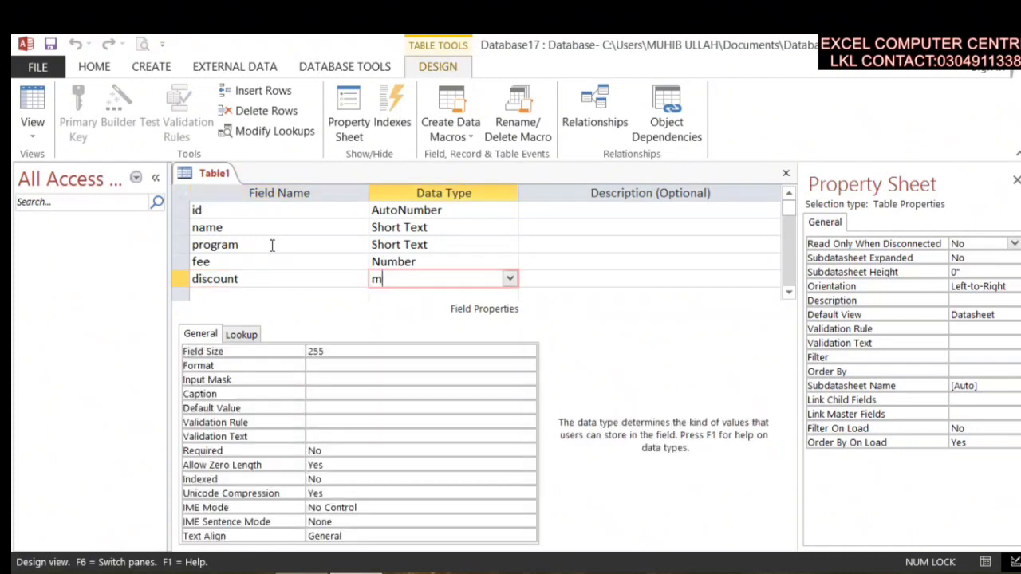
text(n)
key(Tab)
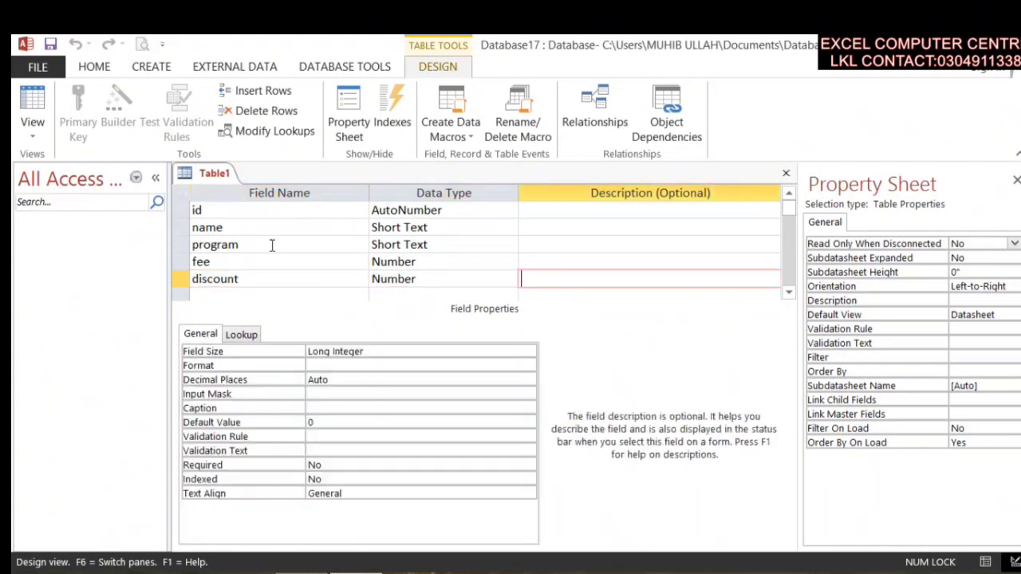
Add a field named total below discount with the Number data type
key(Tab)
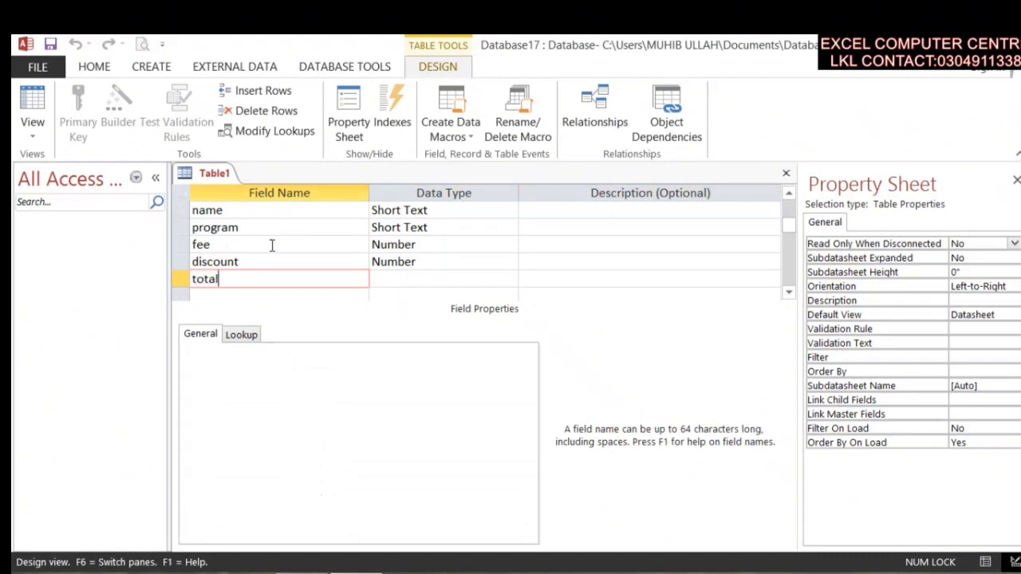
key(Tab)
text(m)
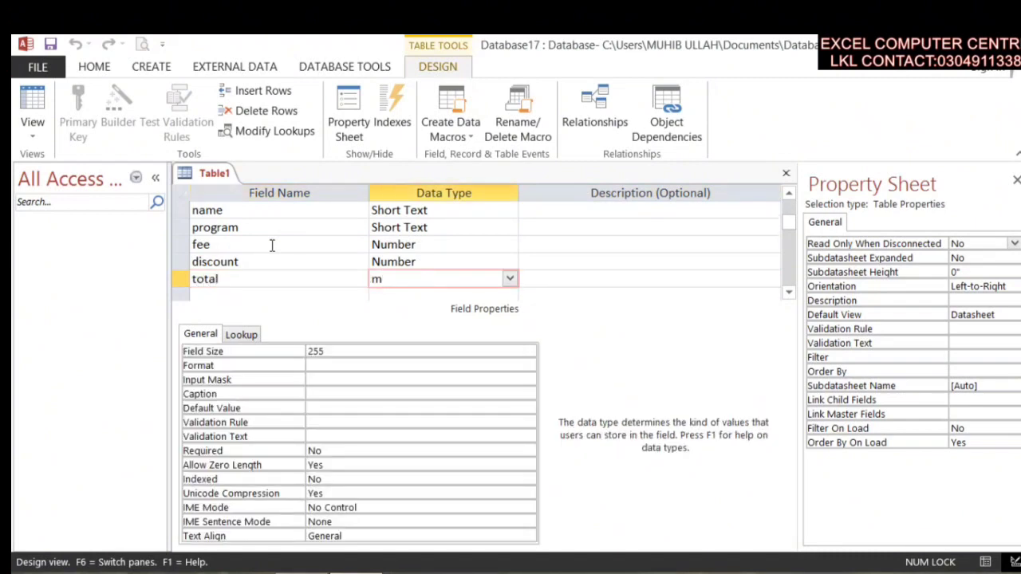
key(BackSpace)
text(n)
key(Tab)
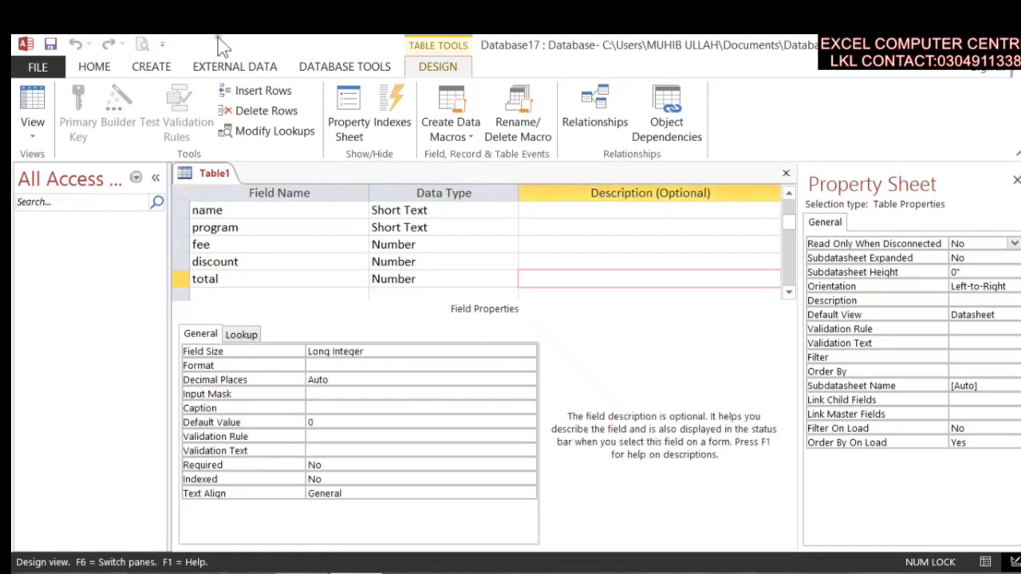
Save and close the table as Table1, and organize the object list by Tables and Related Views
click(786, 173)
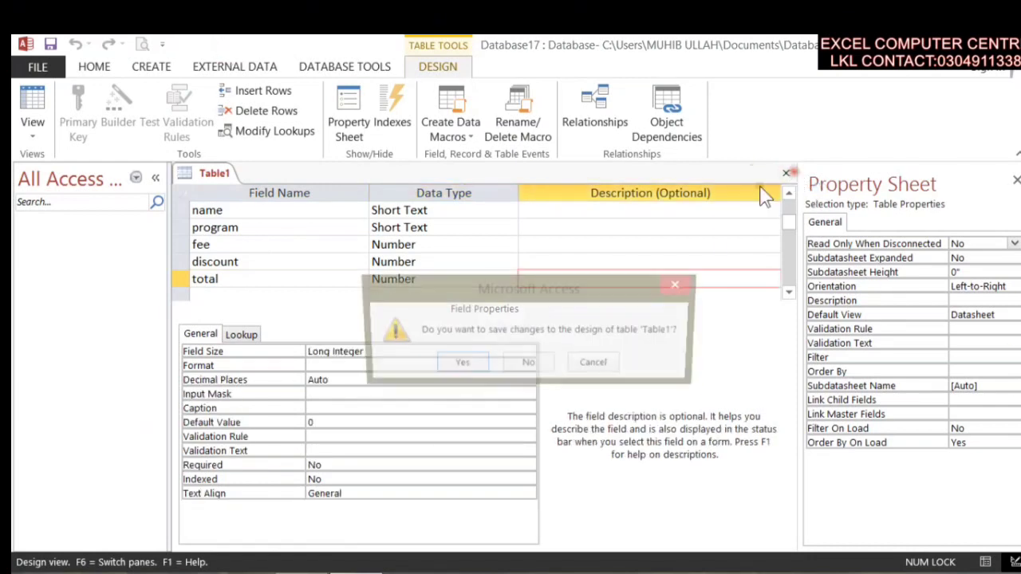
click(459, 366)
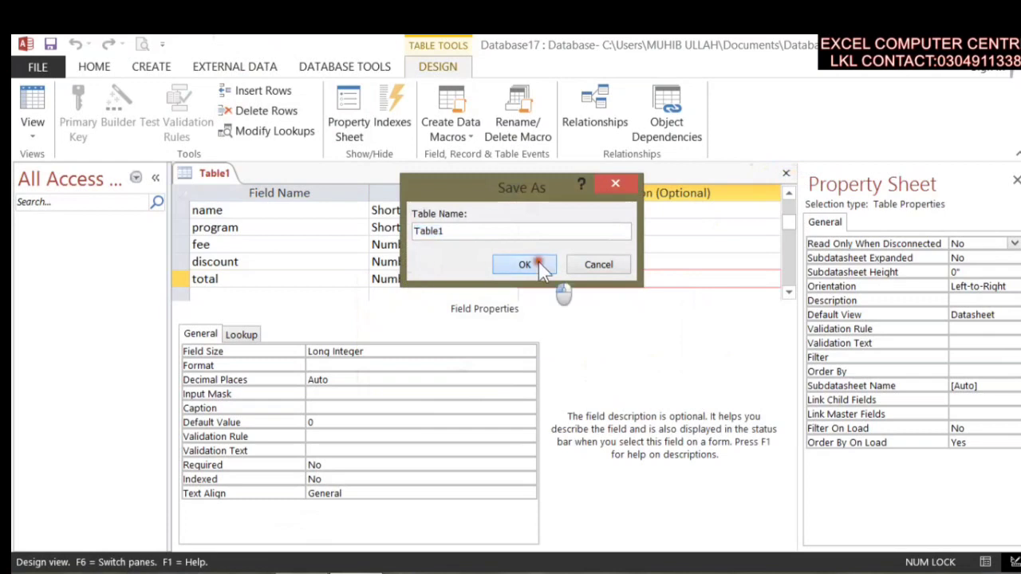
click(528, 263)
click(476, 392)
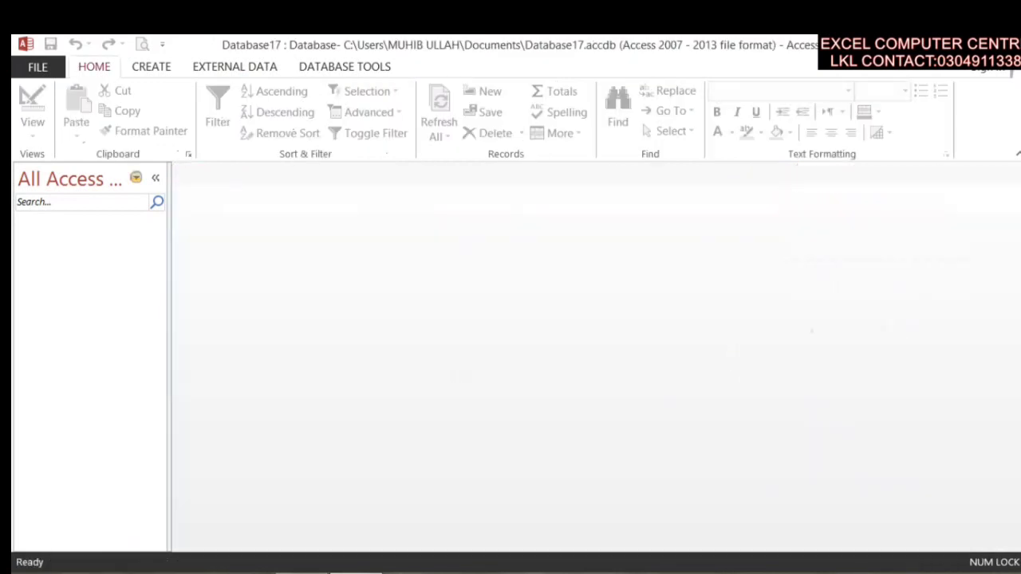
click(132, 178)
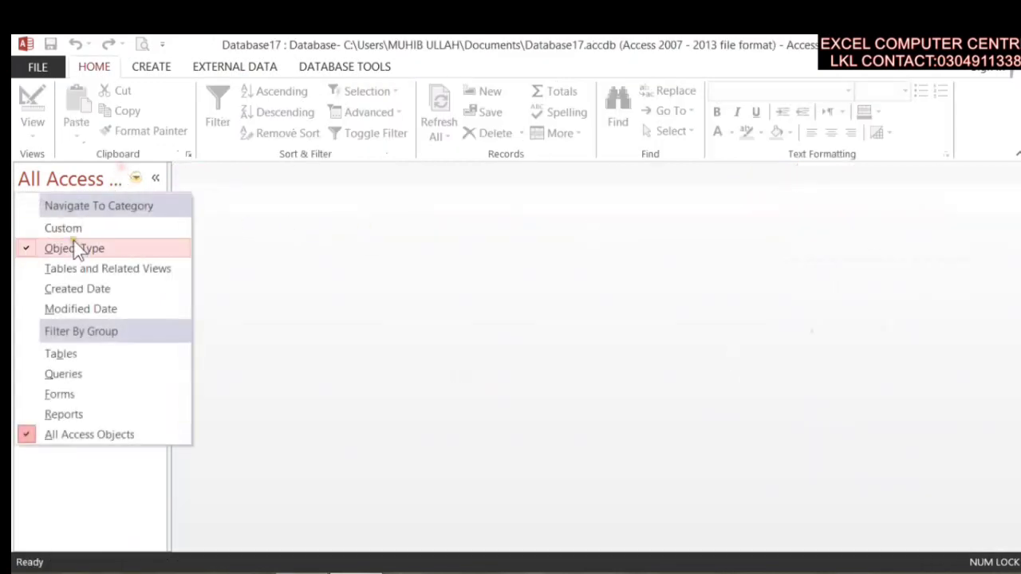
click(69, 249)
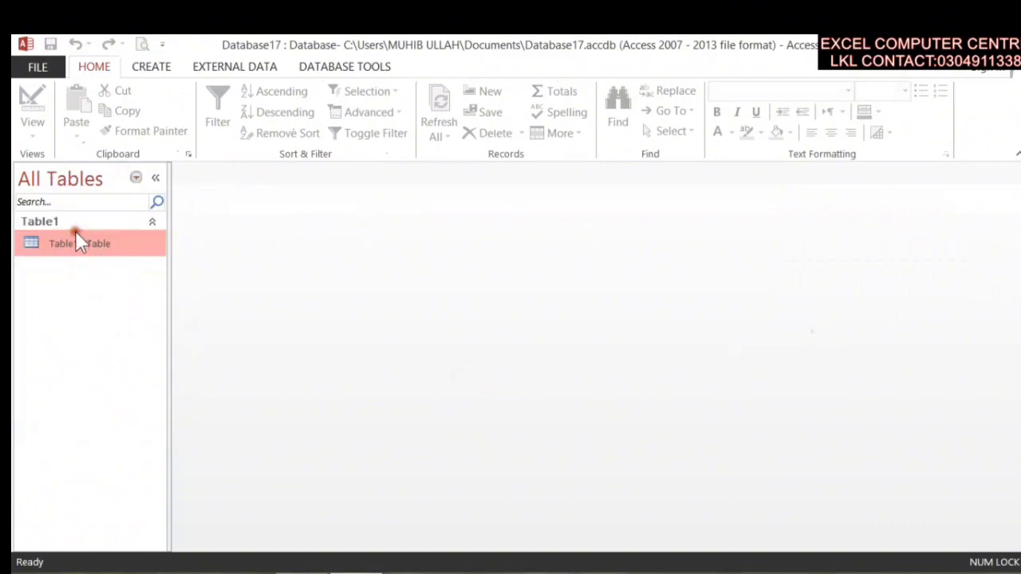
Create a new blank form in Design view and close its property sheet
click(148, 67)
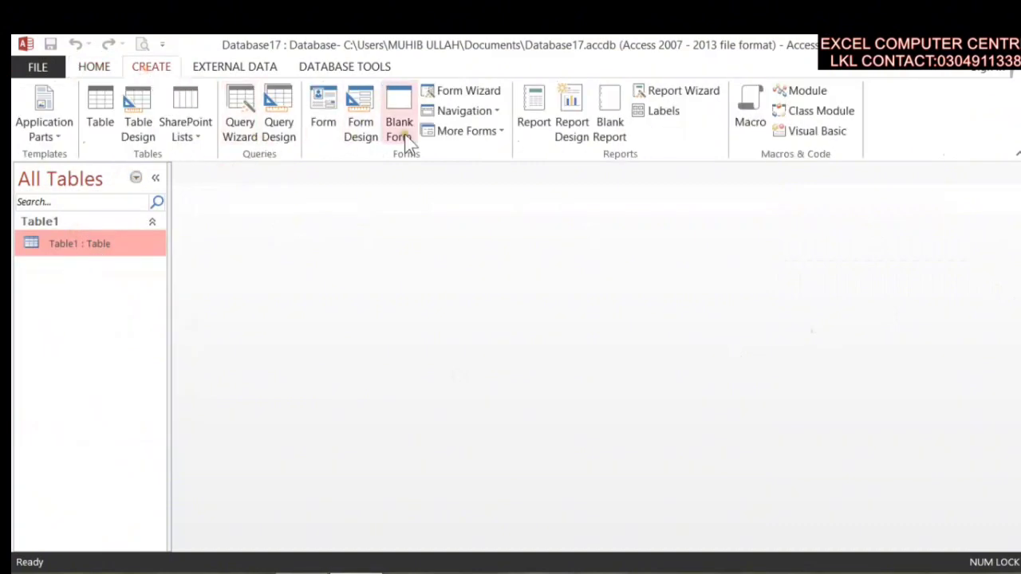
click(365, 129)
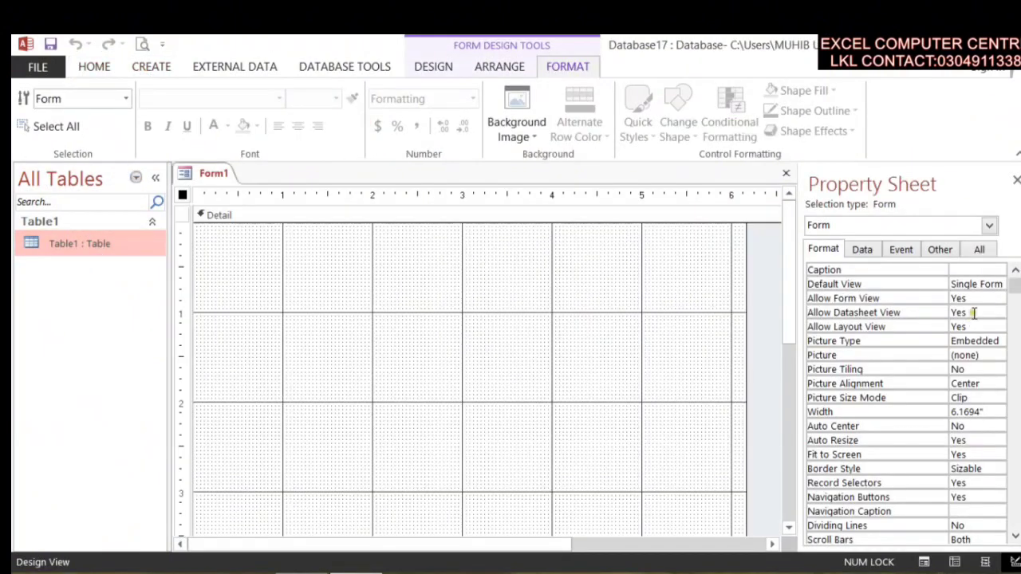
click(1016, 179)
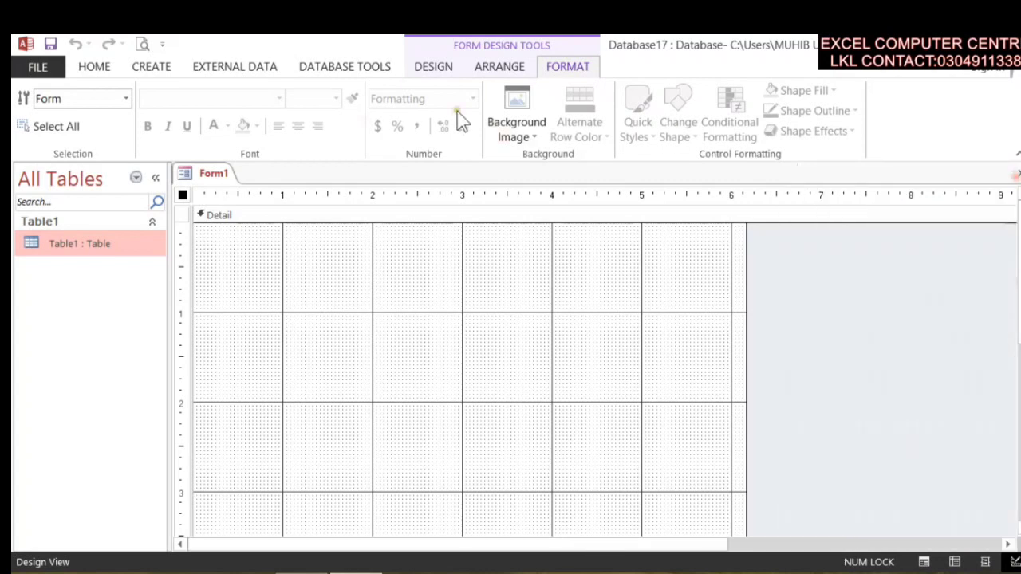
Add the existing Table1 fields id, name, program, fee, discount and total to the form, and close the field list
click(441, 69)
click(694, 135)
click(857, 254)
click(814, 258)
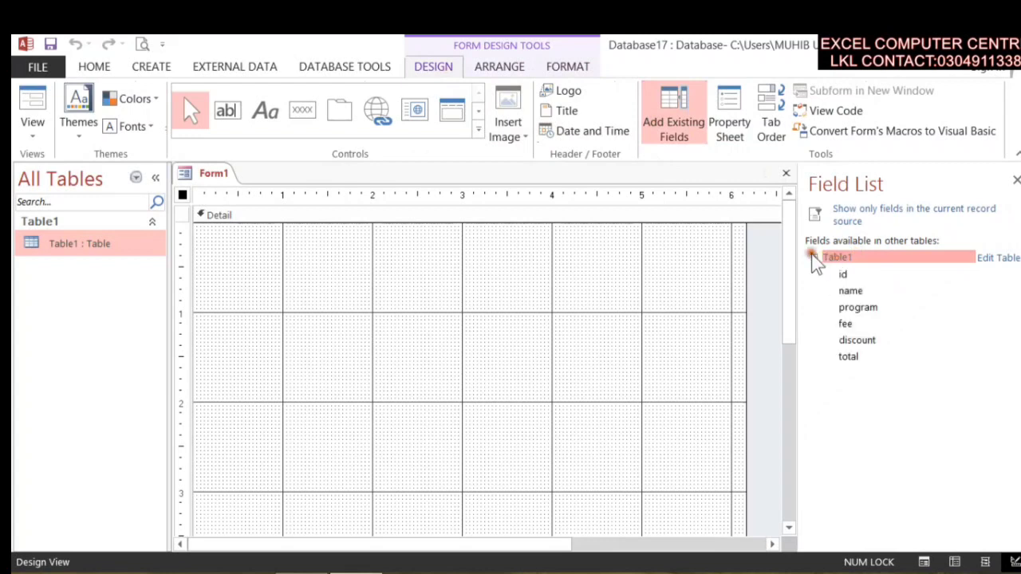
double_click(842, 275)
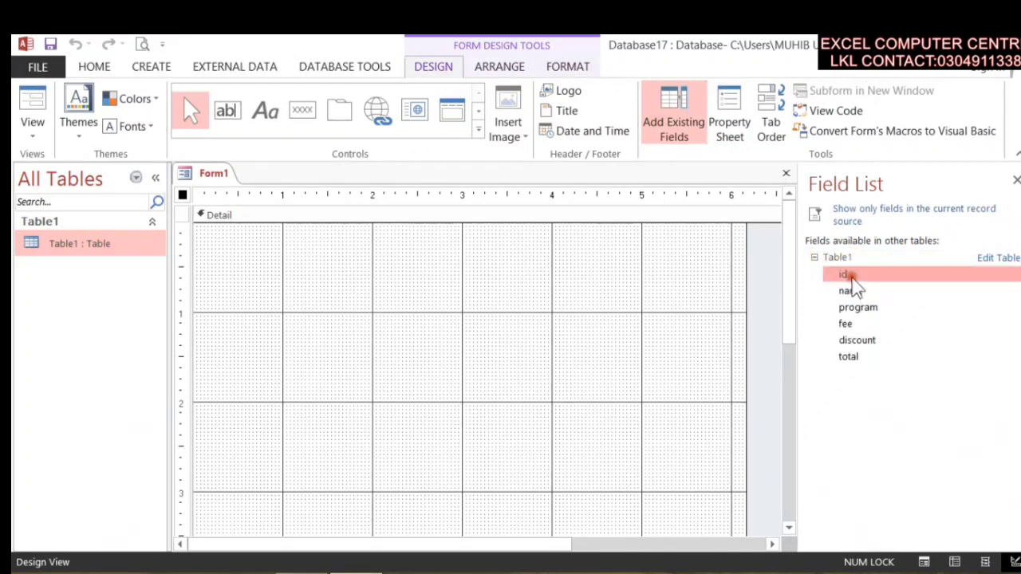
double_click(850, 291)
double_click(855, 307)
double_click(847, 324)
double_click(858, 341)
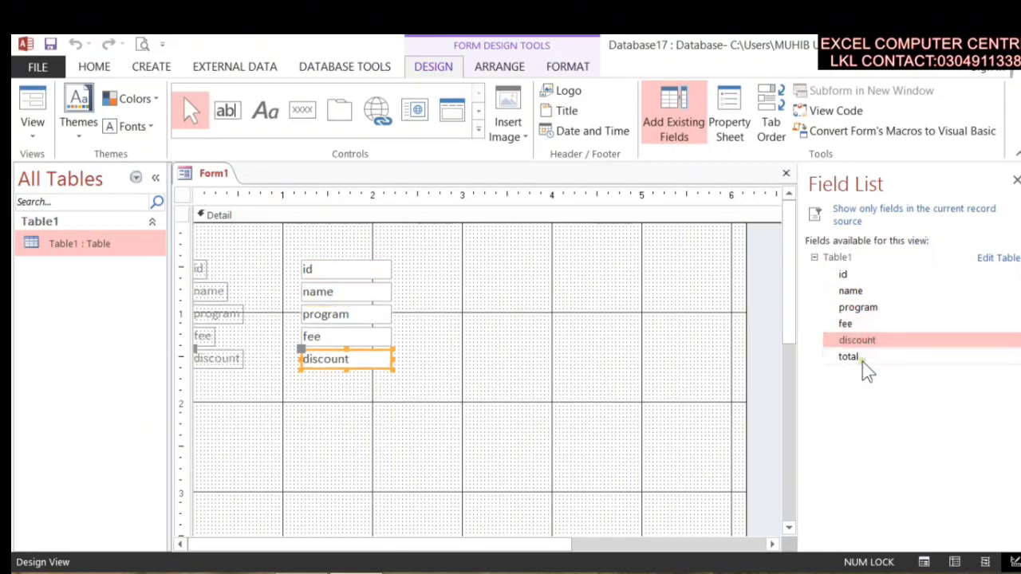
double_click(862, 358)
click(1016, 180)
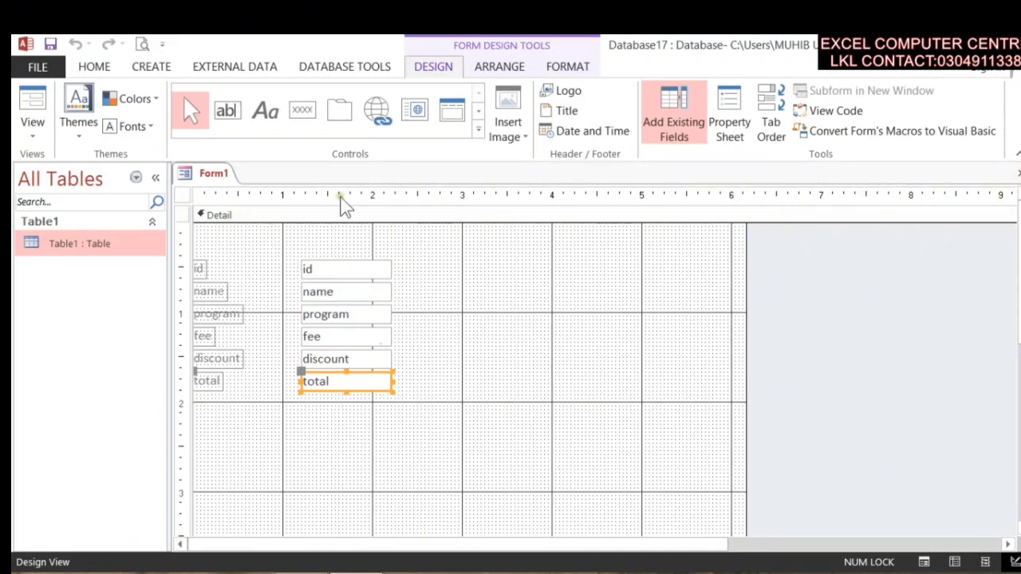
Draw a tab control about 2.6 in wide and 1.1 in tall in the Detail section, below and beside the total field
click(336, 118)
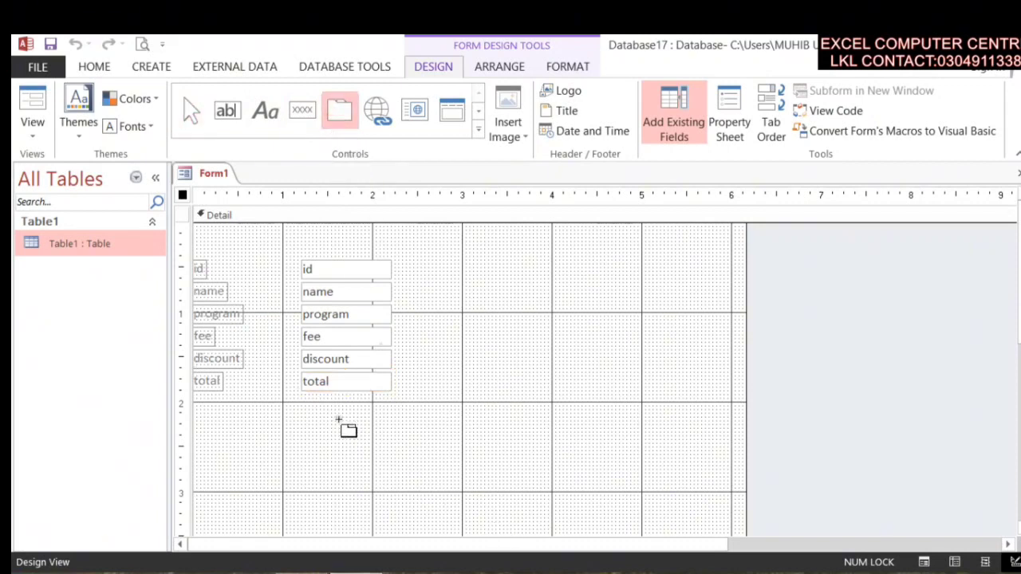
drag(439, 391, 676, 487)
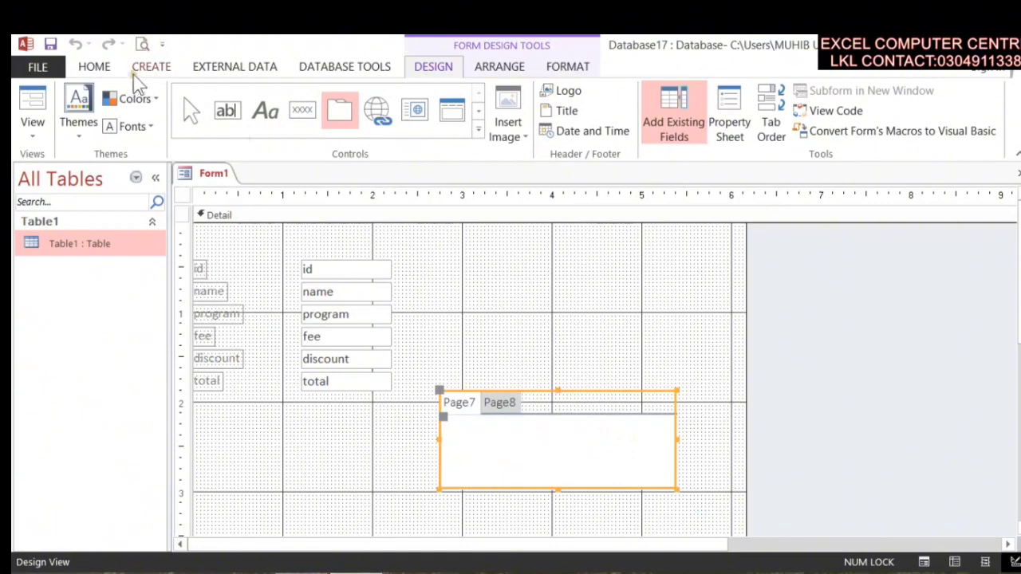
click(81, 69)
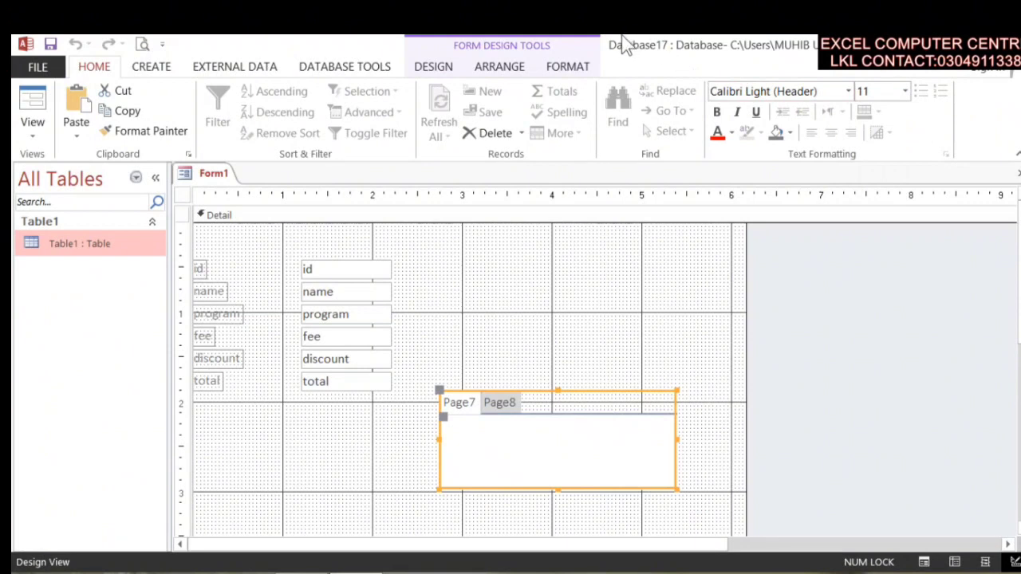
click(434, 67)
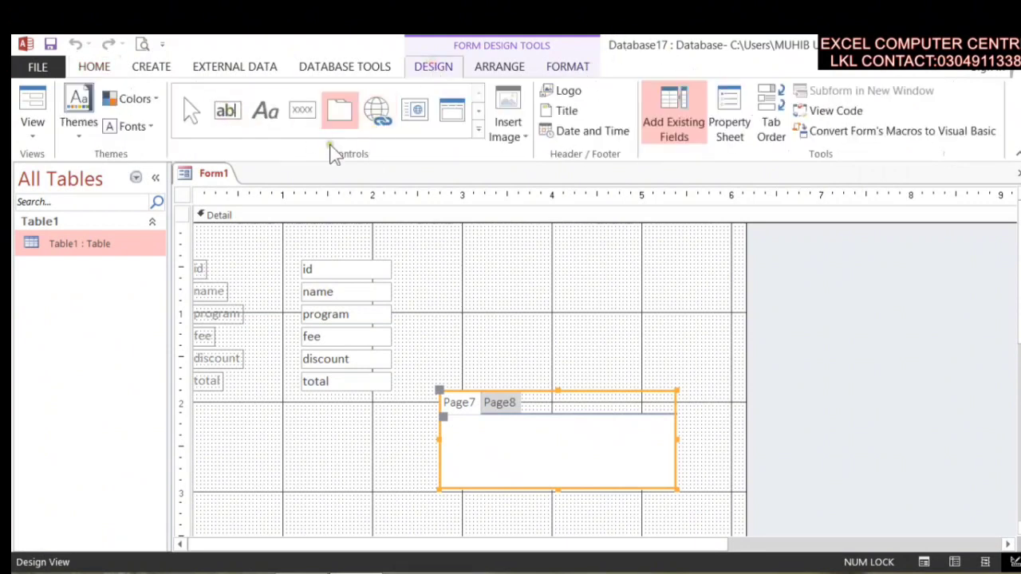
click(515, 454)
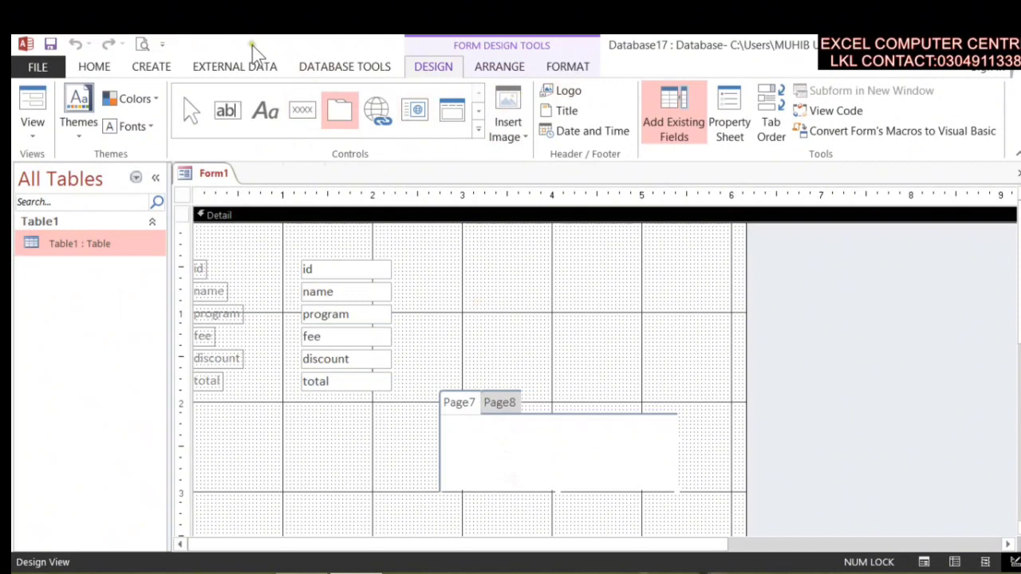
click(360, 67)
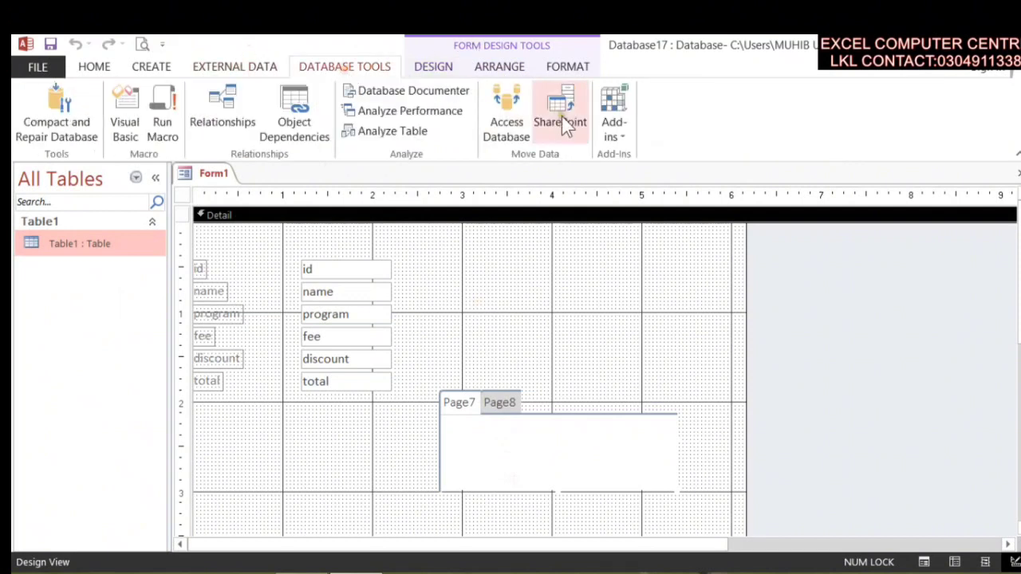
click(160, 124)
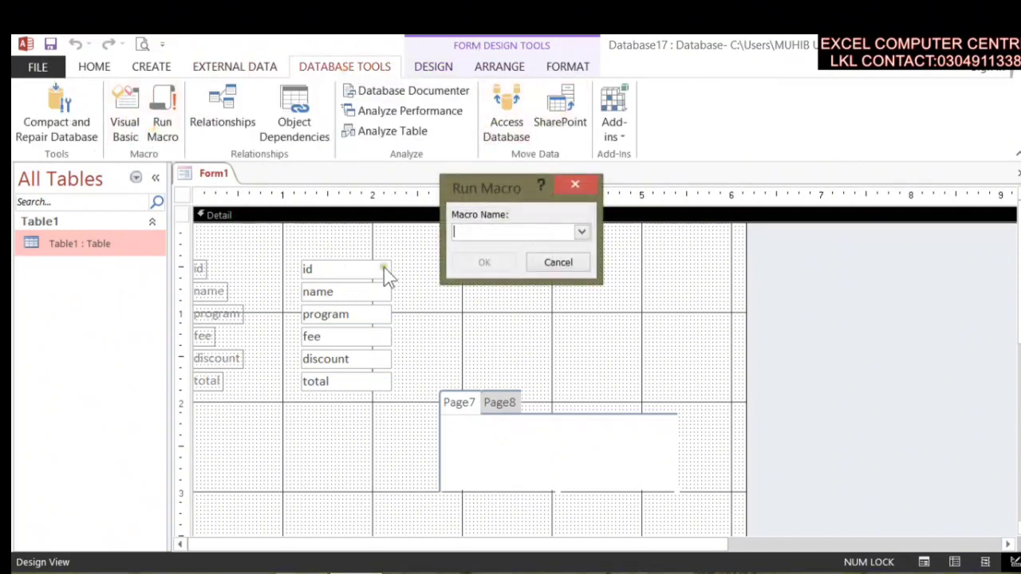
click(559, 262)
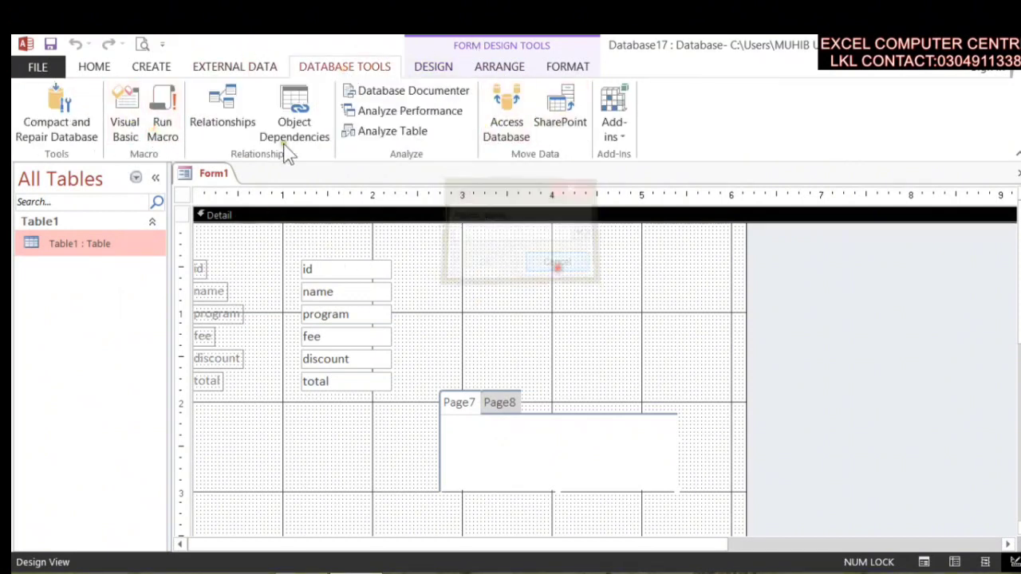
click(246, 67)
click(151, 66)
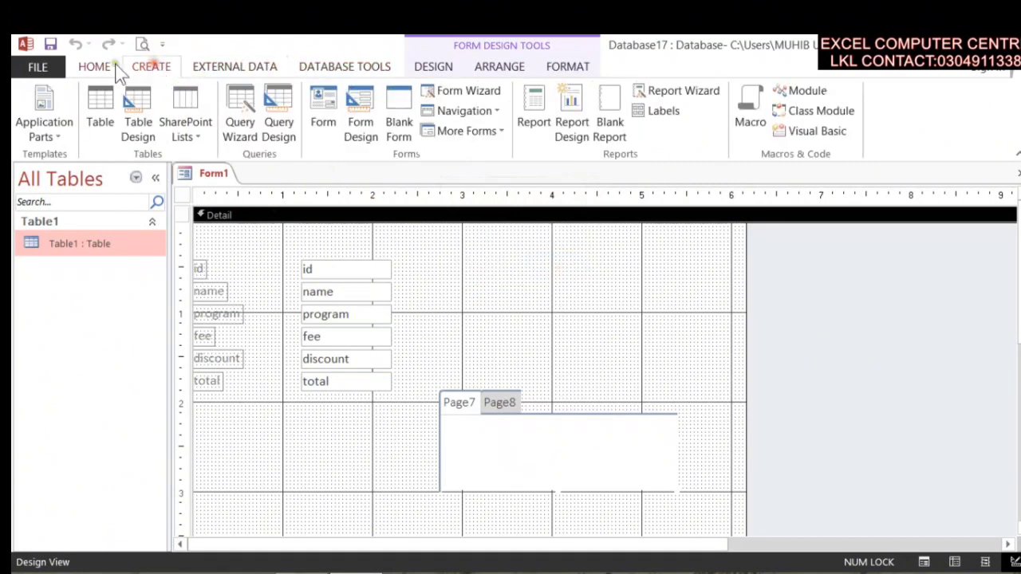
Create a macro with an OpenTable action that opens Table1 in Datasheet view with Edit data mode
click(750, 111)
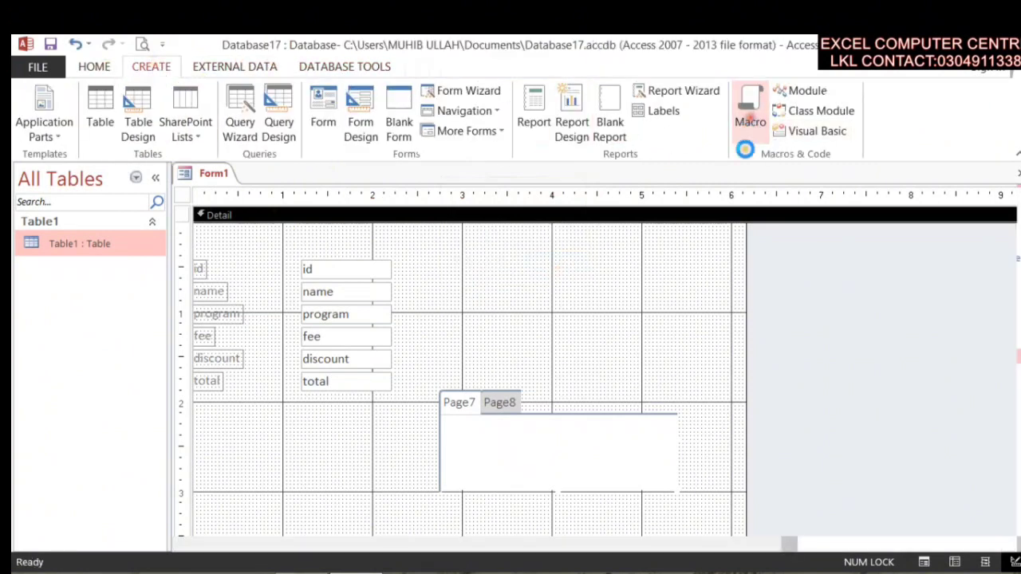
click(260, 211)
text(Opemnn)
key(BackSpace)
key(BackSpace)
text(T)
key(Return)
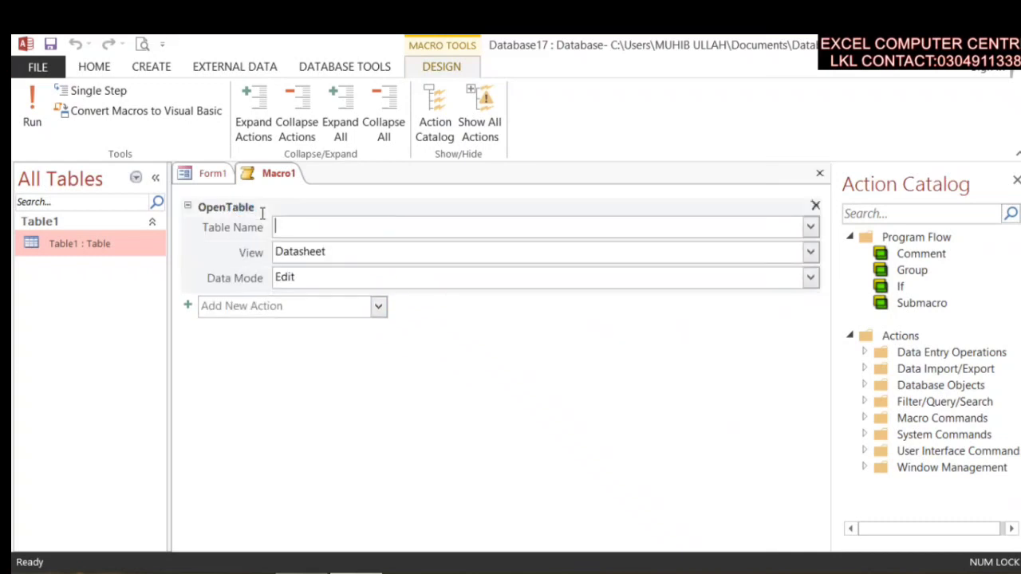
click(807, 230)
click(290, 248)
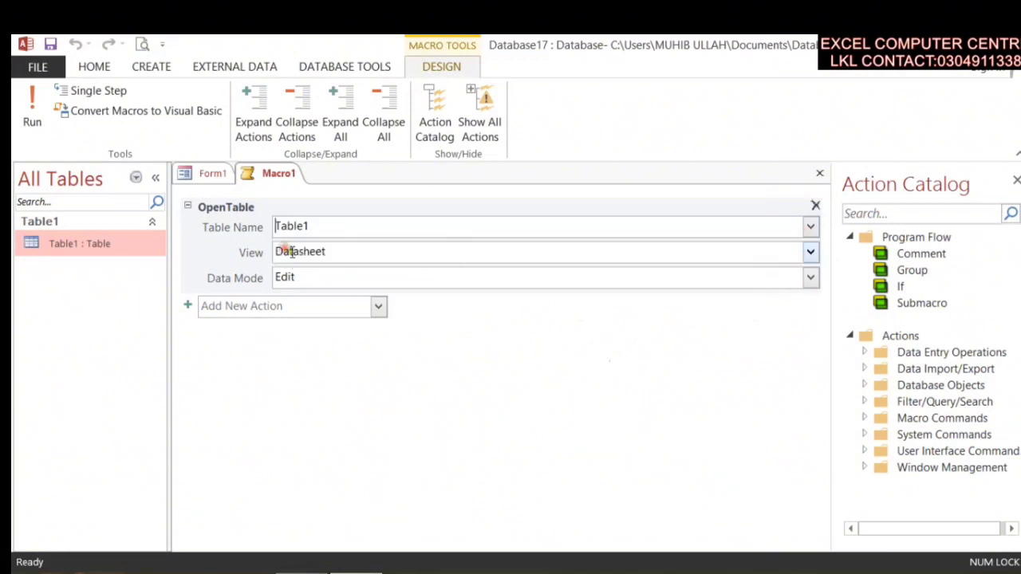
Close the macro, saving it as "open table 1 button", and organize the object list by Object Type
click(819, 173)
click(461, 363)
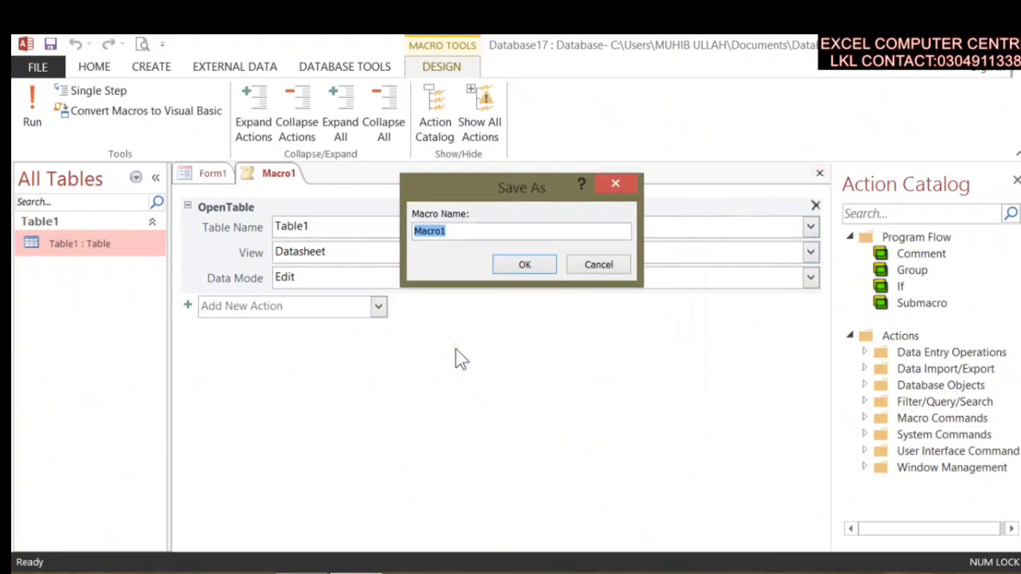
text(ope)
text(m)
key(BackSpace)
text(nm)
key(BackSpace)
text(table)
key(BackSpace)
key(BackSpace)
text(le )
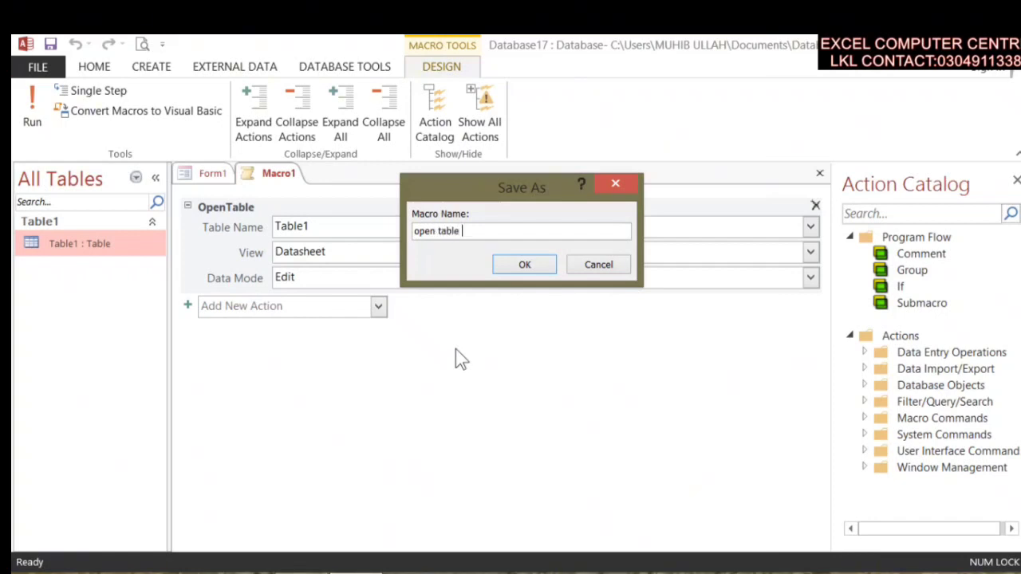
text(1 bi)
key(BackSpace)
text(o)
key(BackSpace)
text(utton)
click(532, 267)
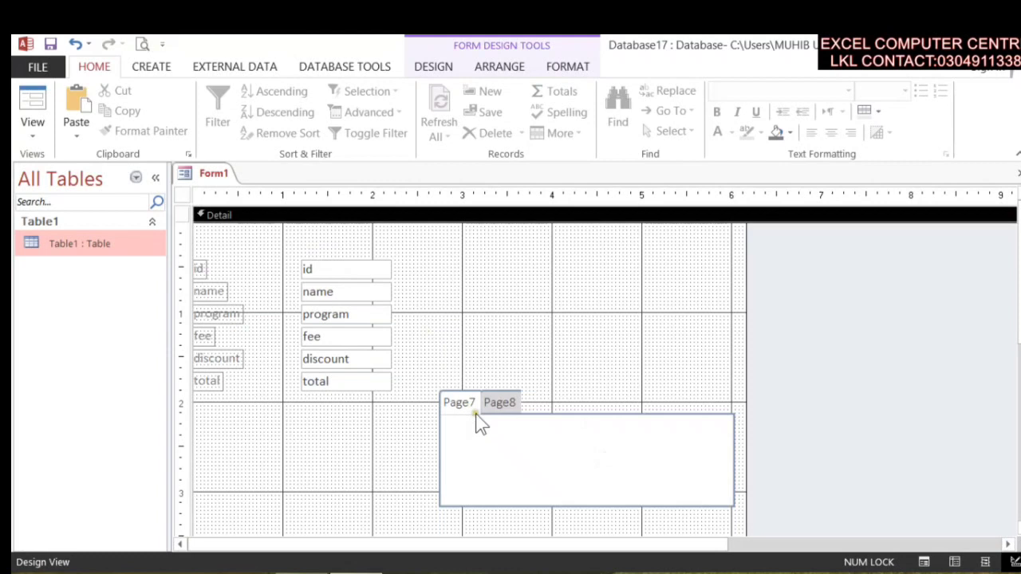
click(135, 179)
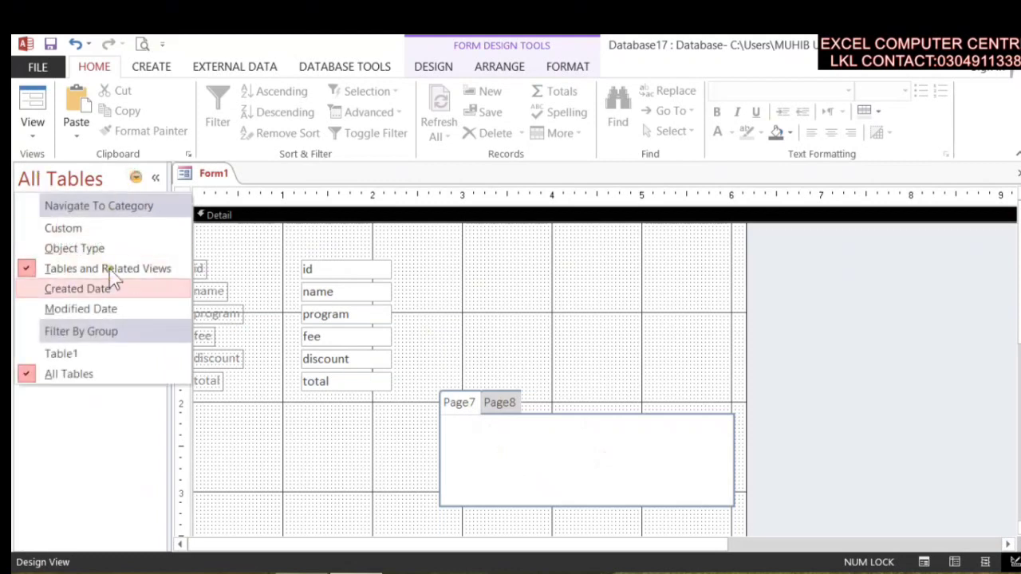
click(96, 246)
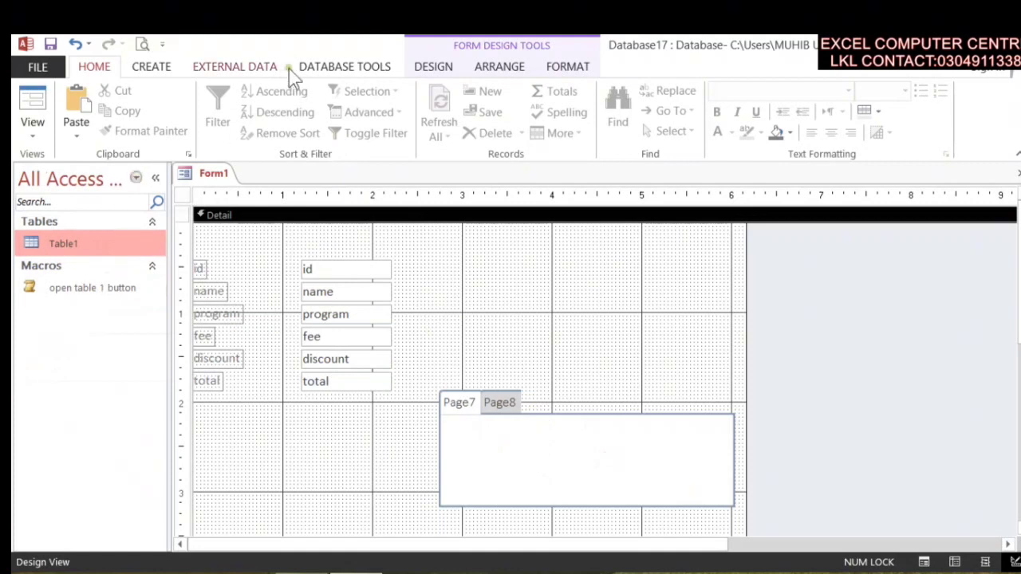
Draw a command button about 1.2 in wide and 0.5 in tall on Page7 of the tab control
click(435, 68)
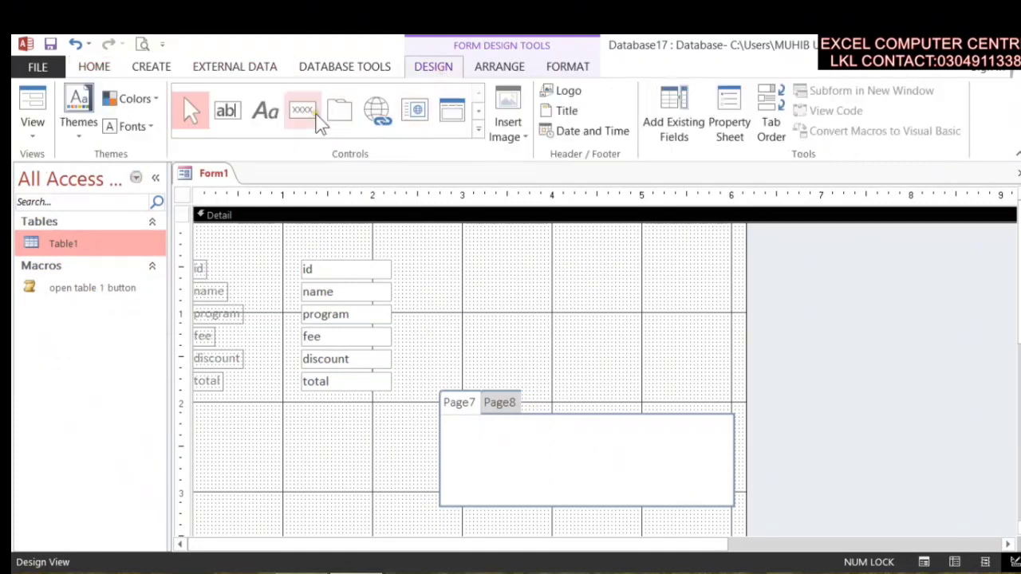
click(303, 111)
drag(487, 434, 596, 480)
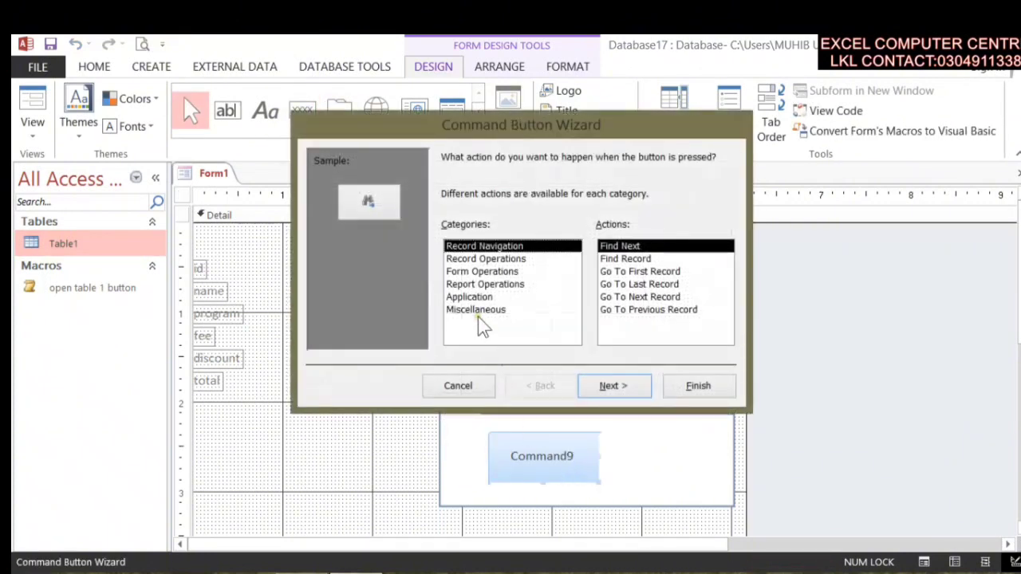
Set the command button to run the "open table 1 button" macro and show the text Run Macro
click(477, 311)
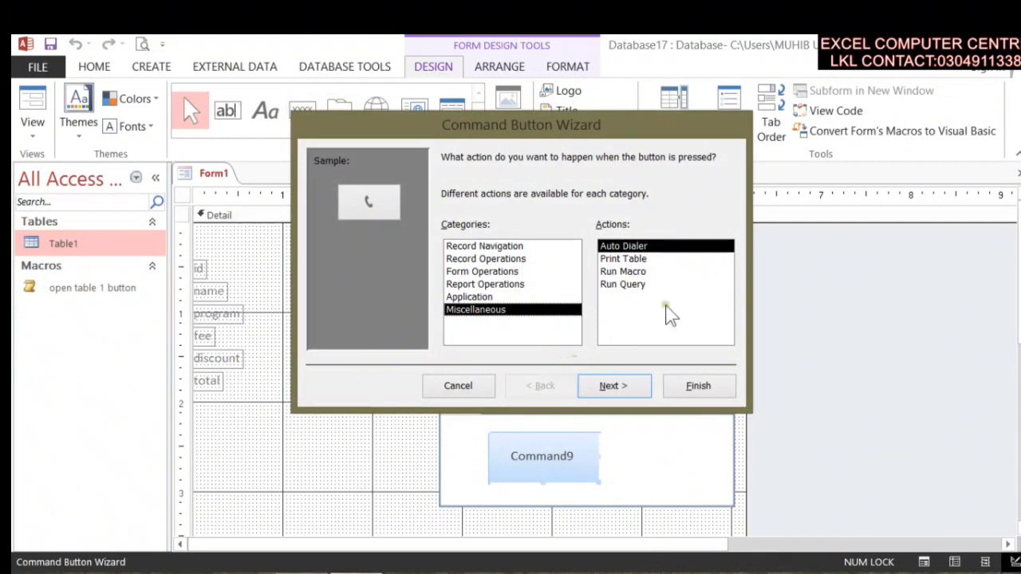
click(626, 272)
click(621, 387)
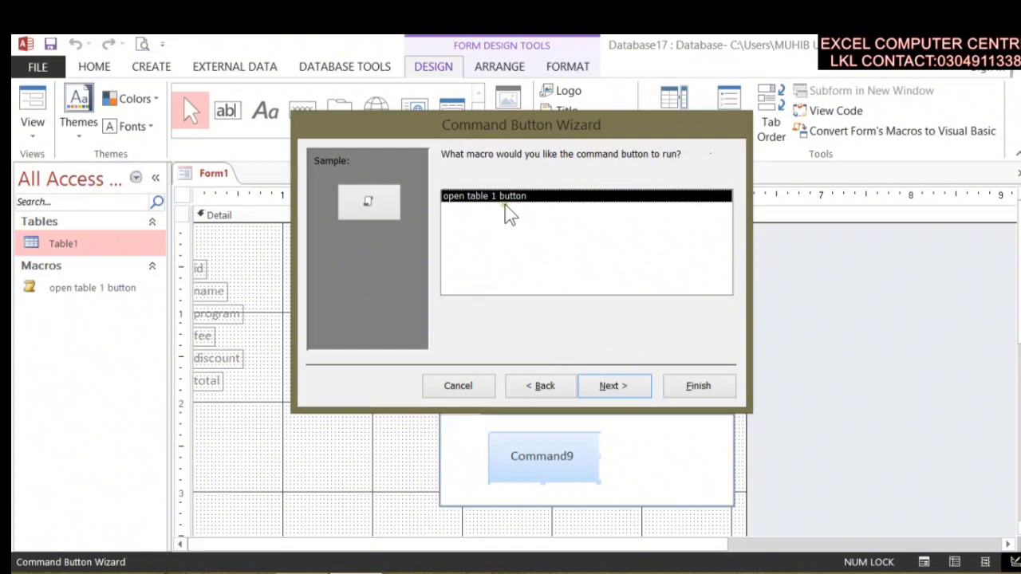
click(646, 392)
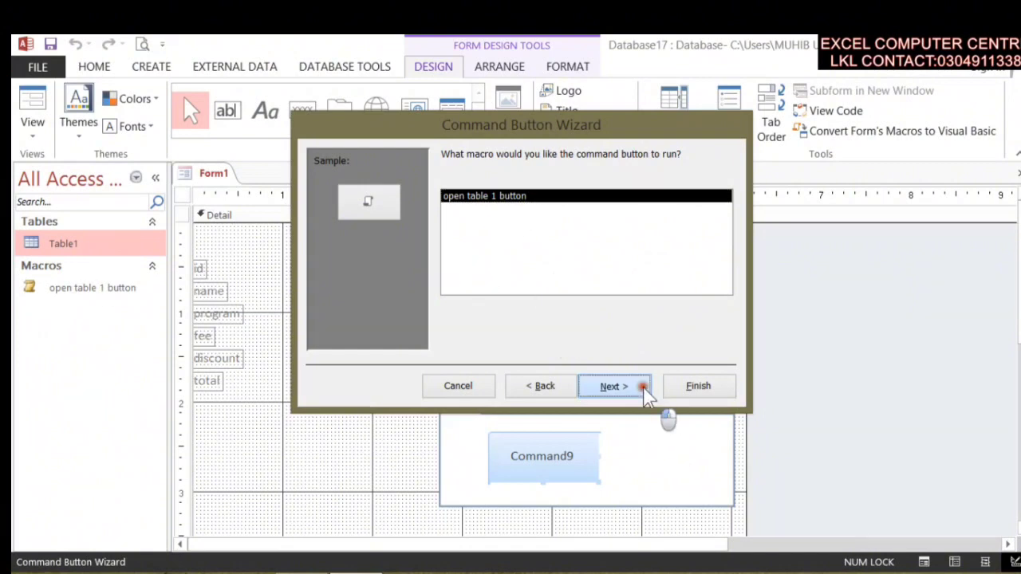
click(447, 234)
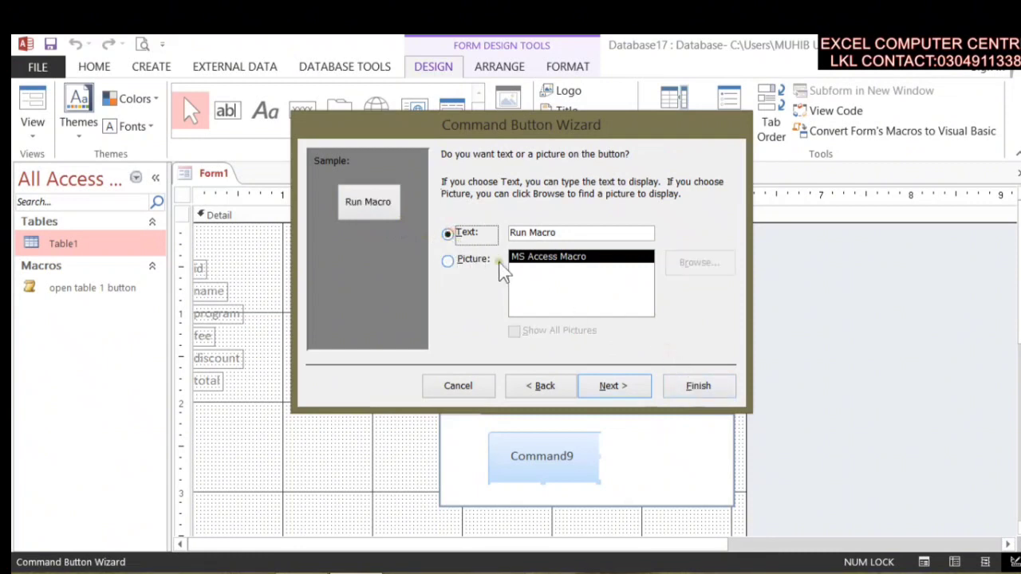
click(728, 382)
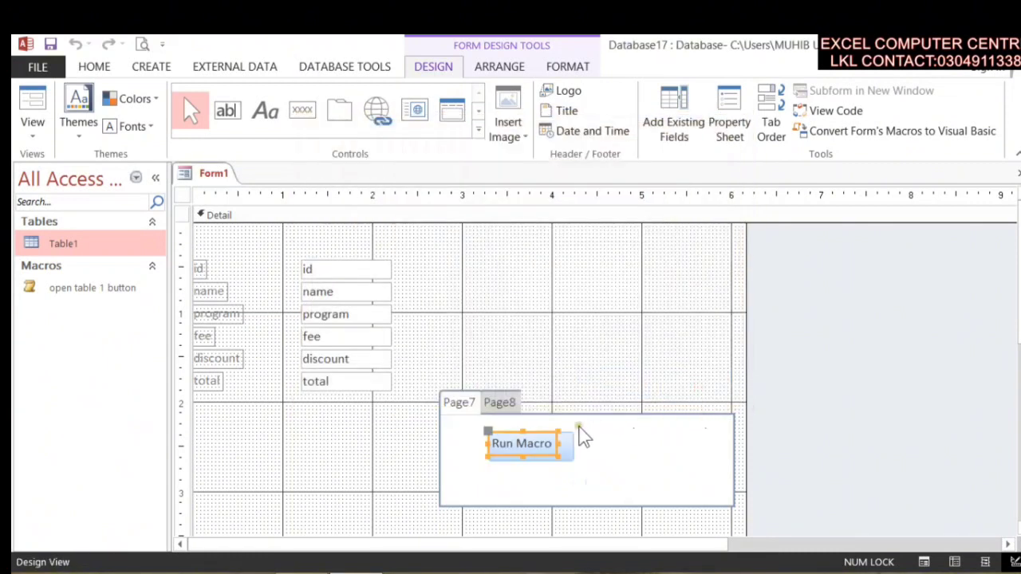
Test the Run Macro button in Form view, close the opened table, and check both pages of the tab control
right_click(212, 176)
click(210, 173)
right_click(212, 174)
click(235, 256)
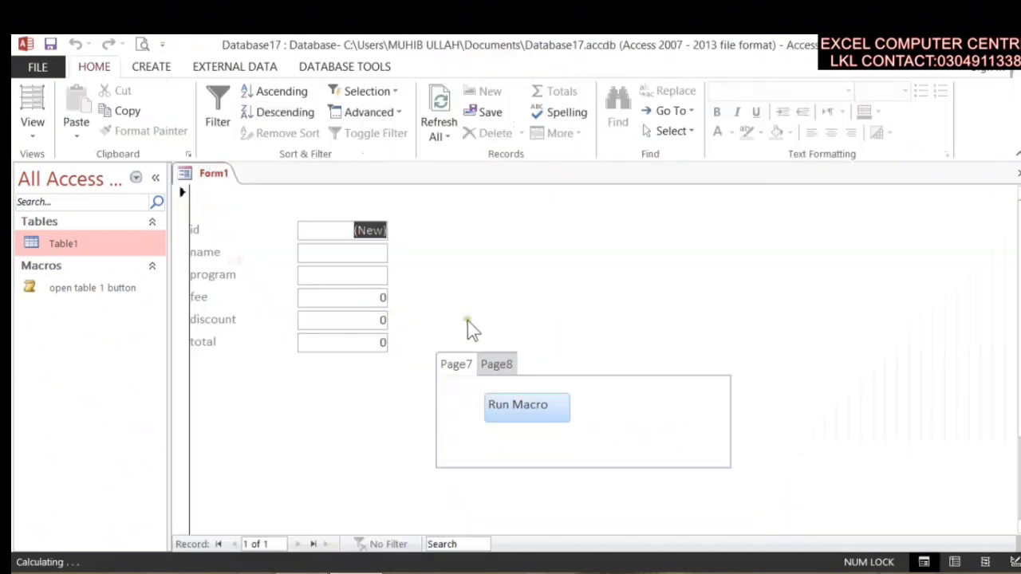
click(528, 399)
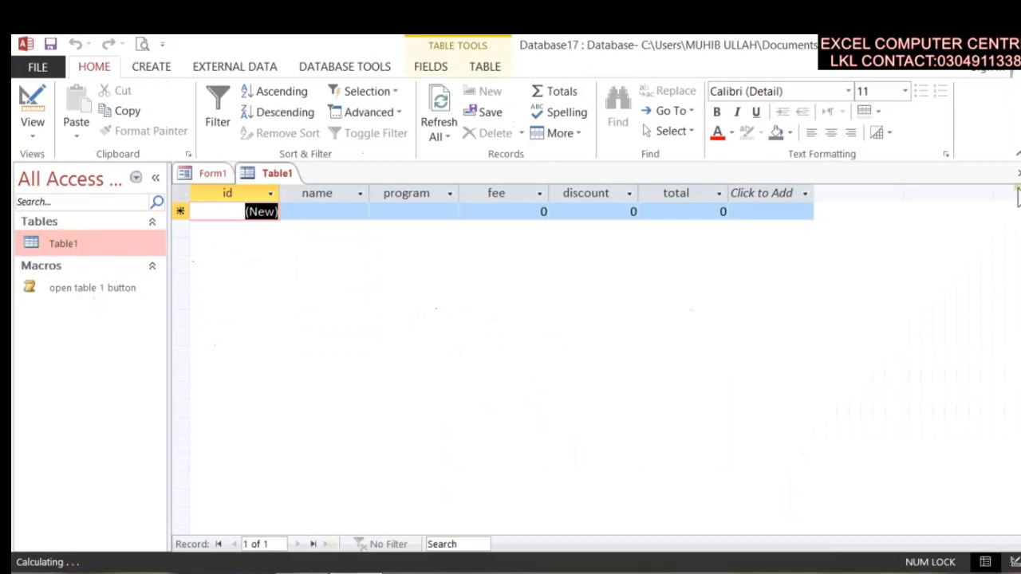
click(1018, 173)
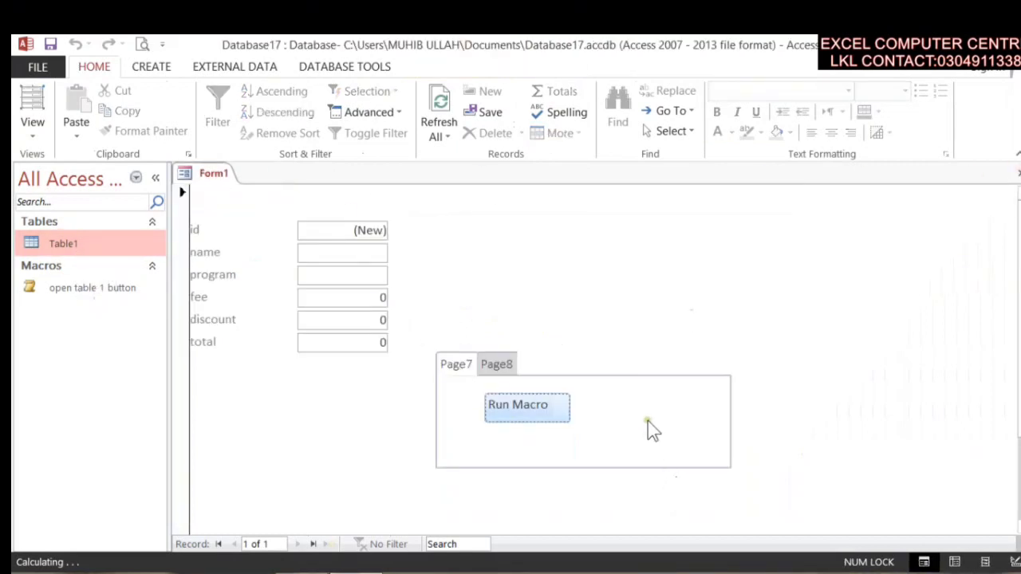
click(503, 365)
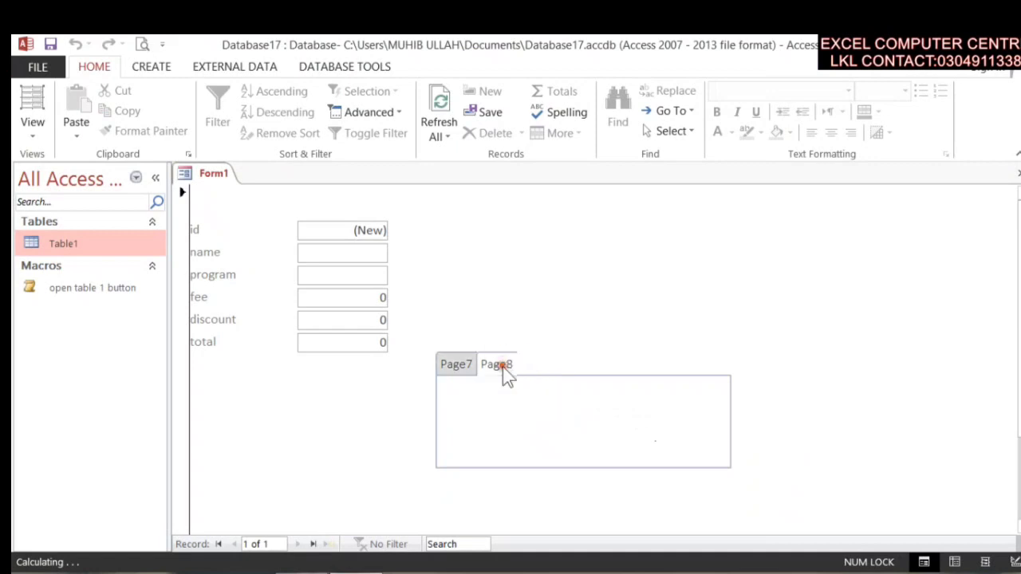
click(465, 368)
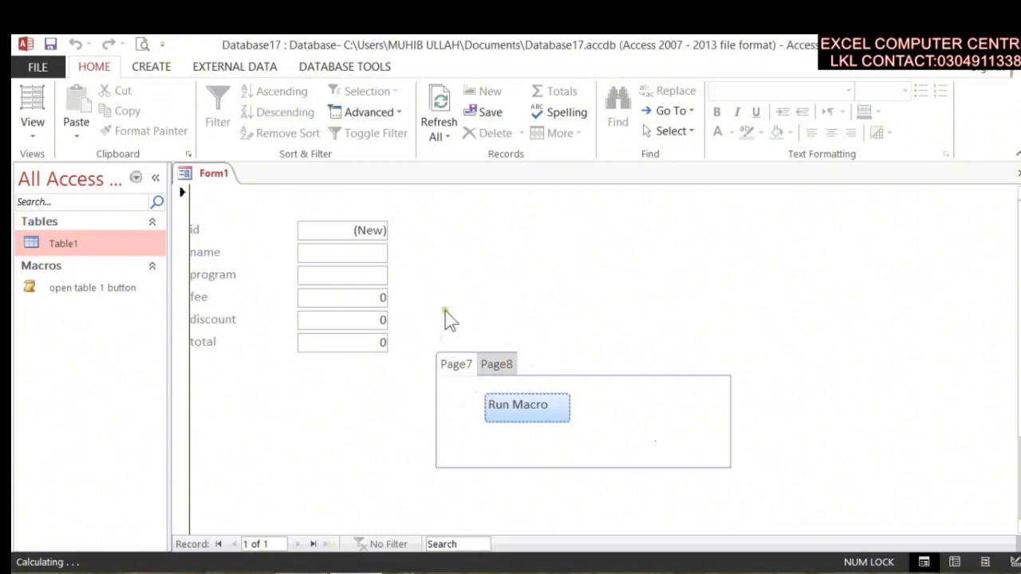
Return the form to Design view and delete Page7 and Page8 of the tab control
right_click(216, 182)
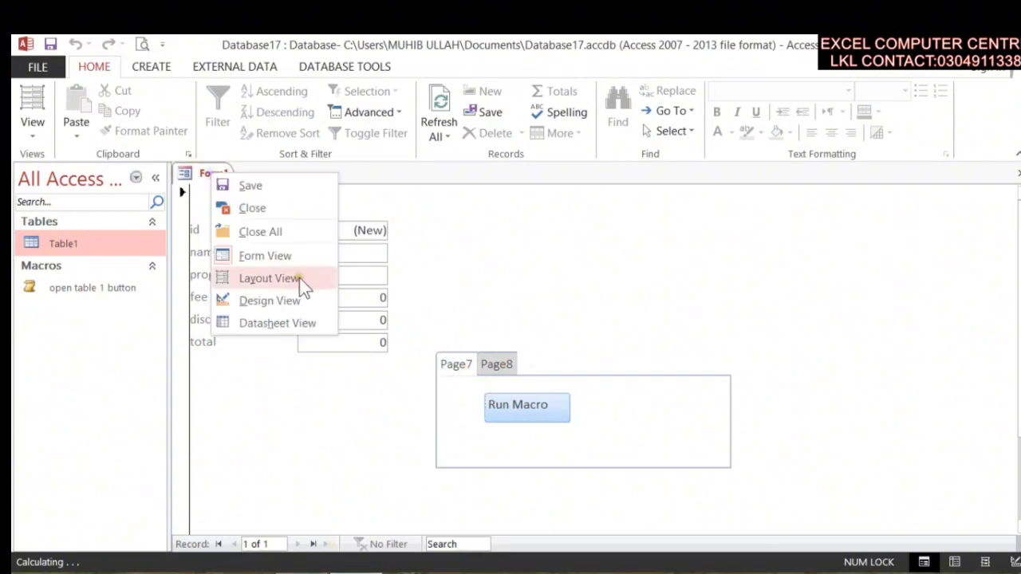
click(292, 299)
right_click(442, 396)
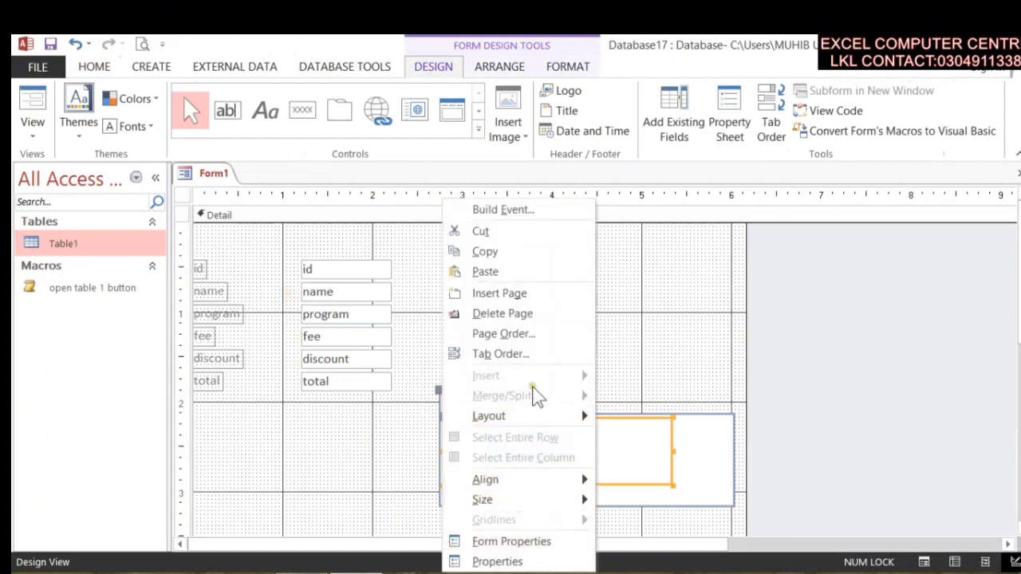
click(541, 314)
click(659, 473)
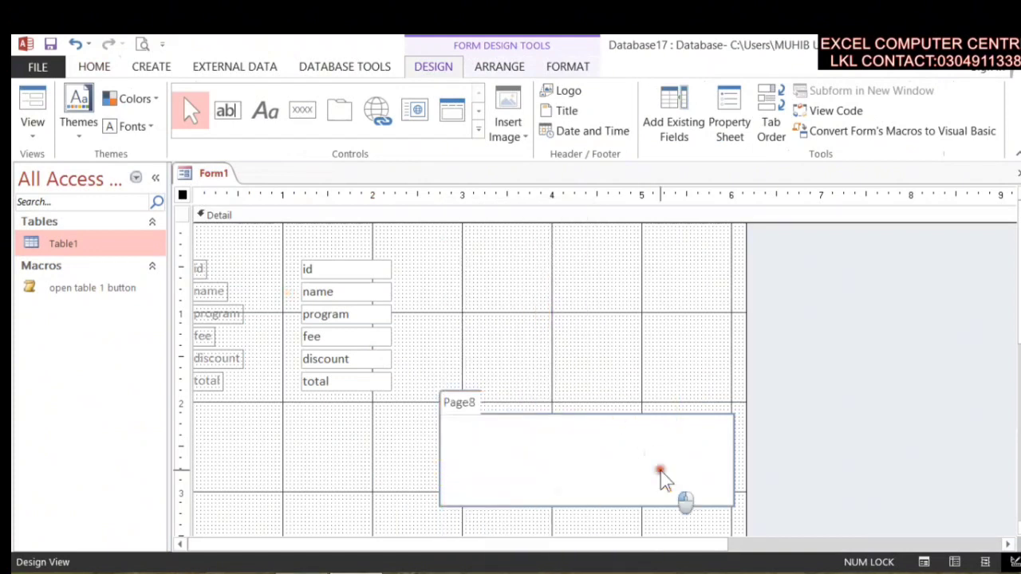
click(444, 403)
right_click(444, 403)
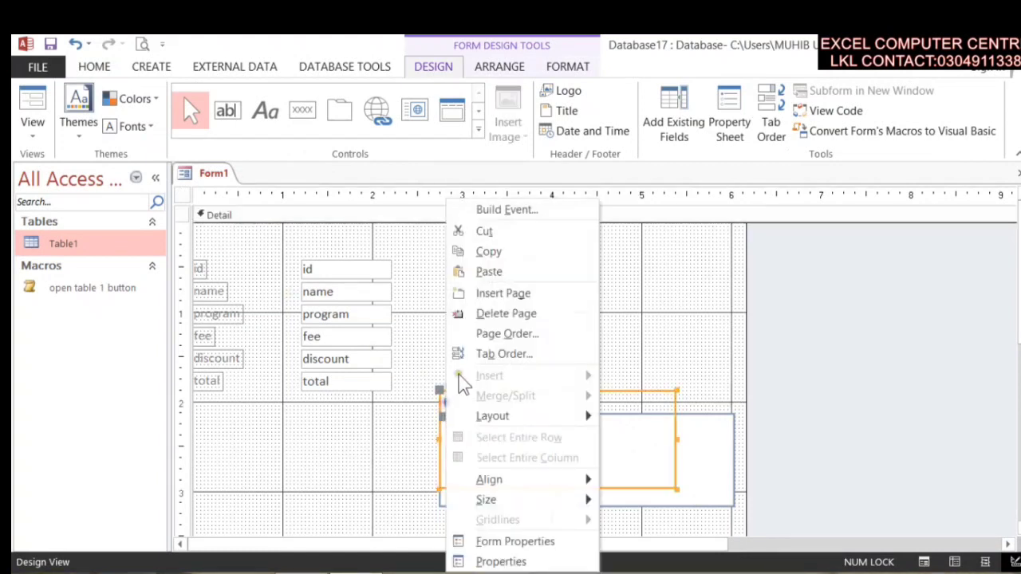
click(524, 321)
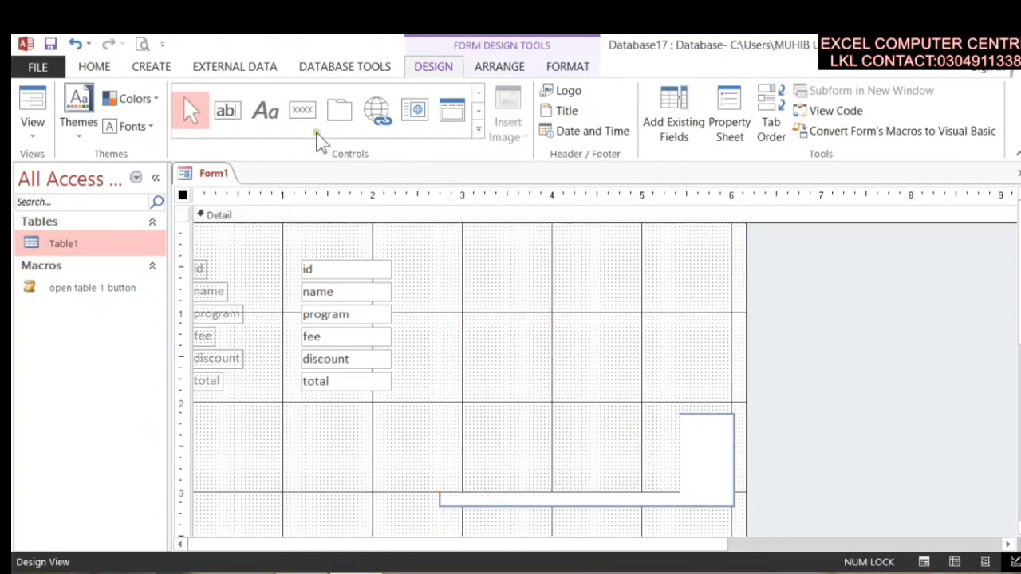
click(377, 126)
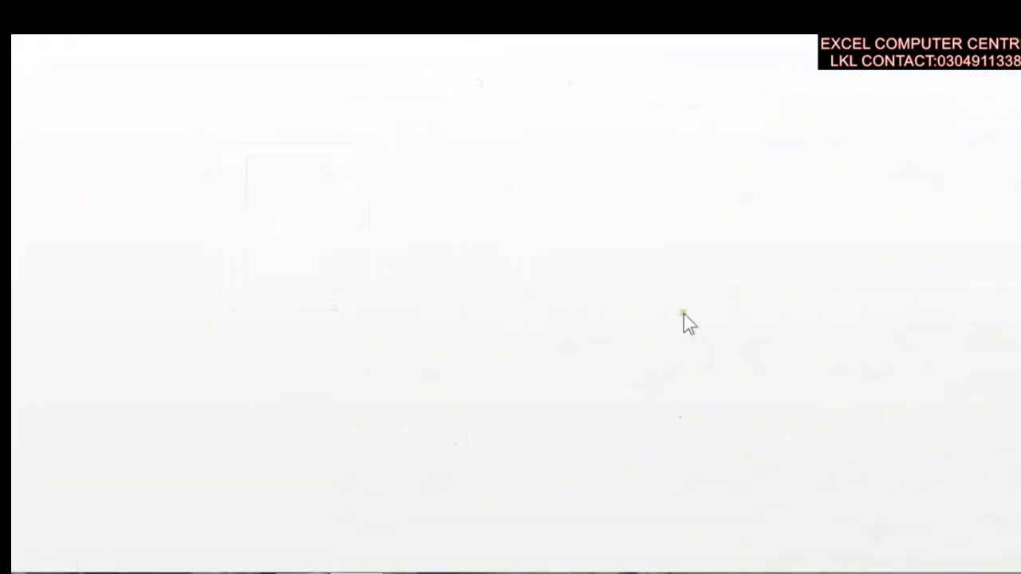
click(534, 176)
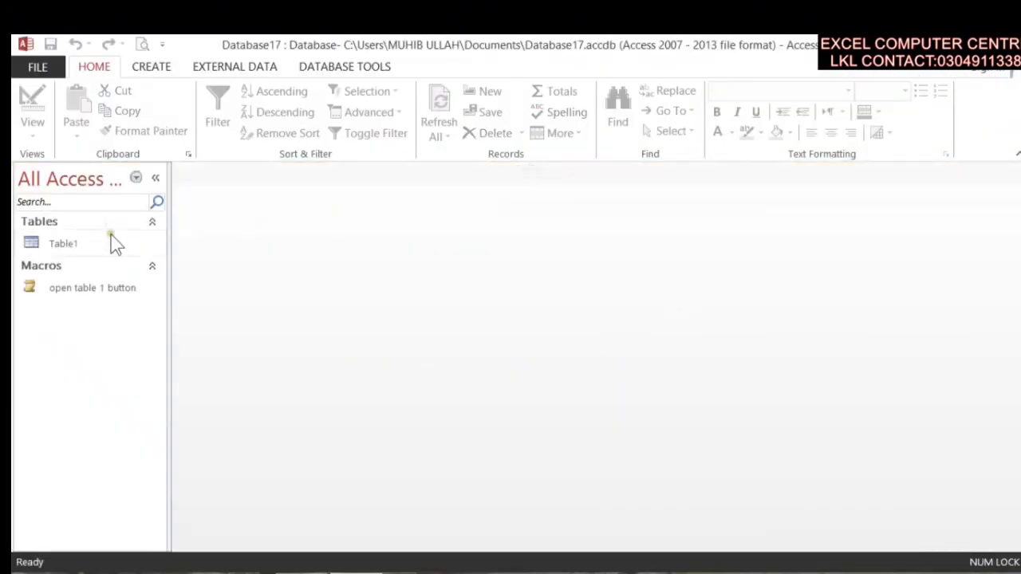
Start another new form in Design view with Table1 selected, and close its property sheet
click(94, 248)
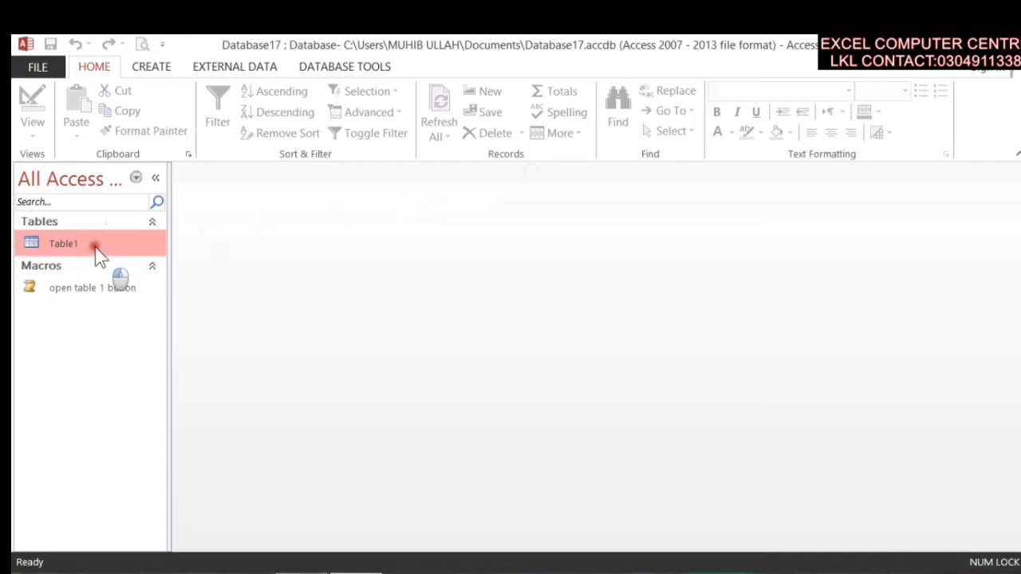
click(152, 67)
click(363, 127)
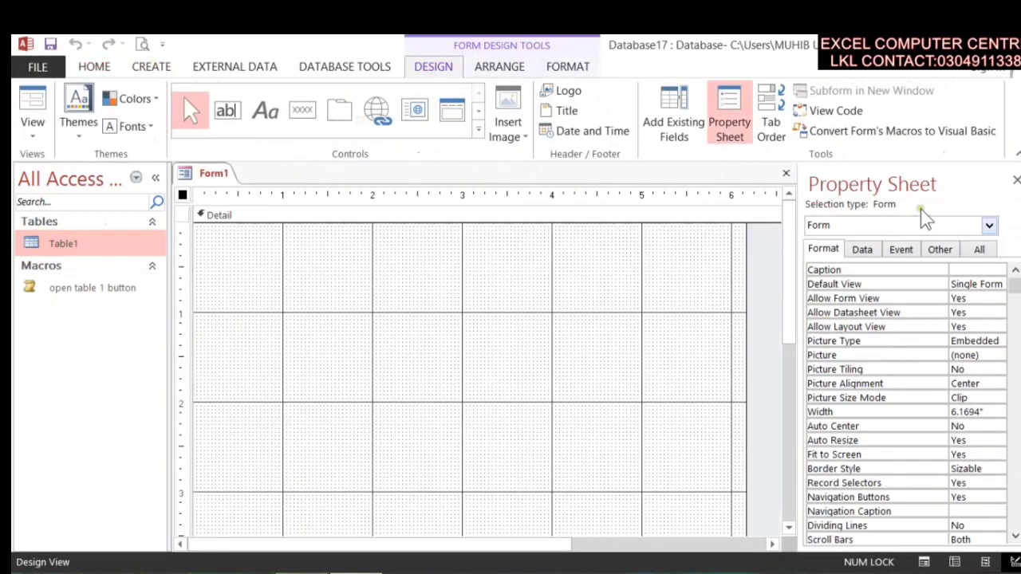
click(1016, 180)
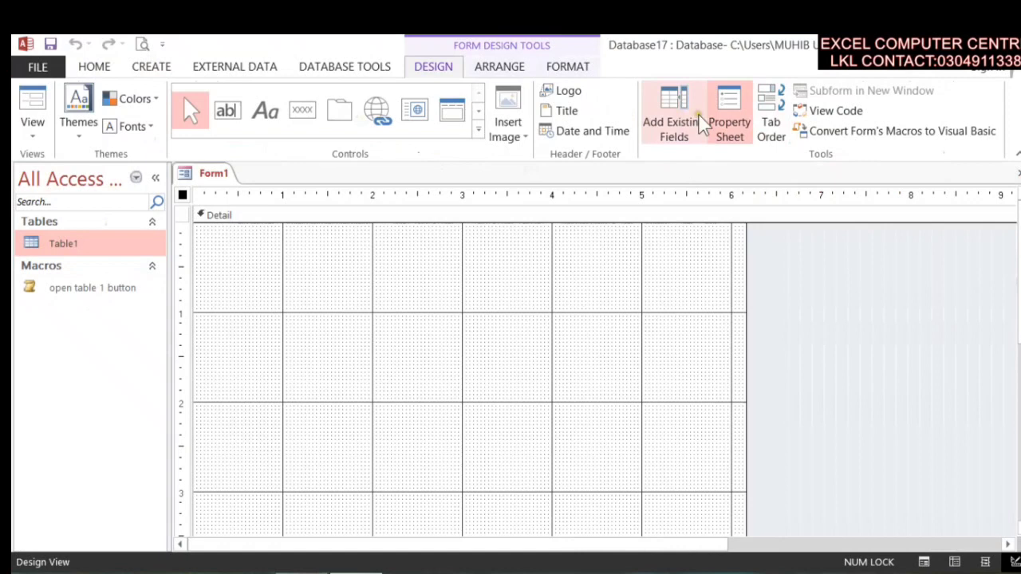
Place the Table1 fields id, name, program, fee, discount and total on the new form, and close the field list
click(674, 119)
click(892, 252)
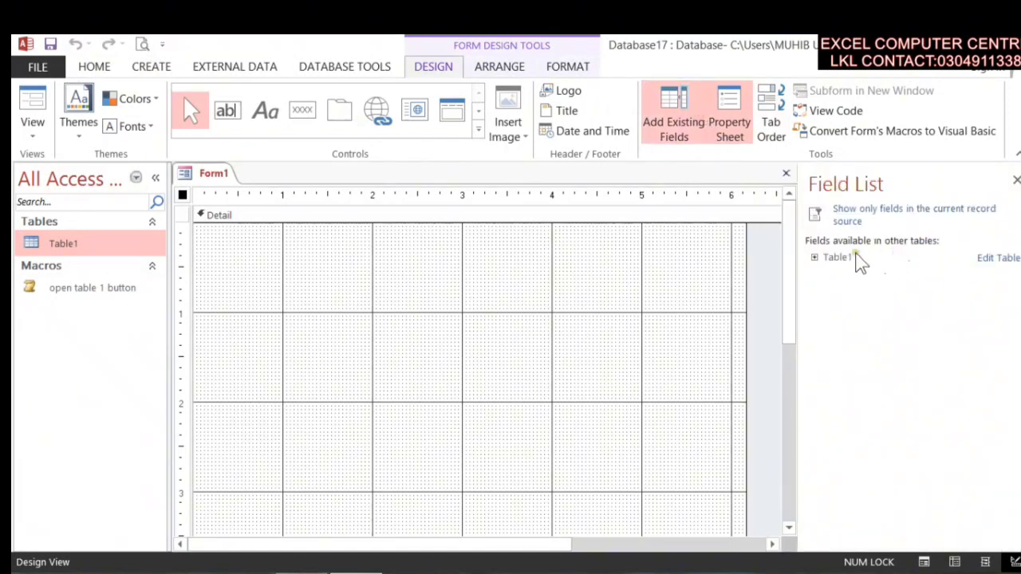
click(812, 257)
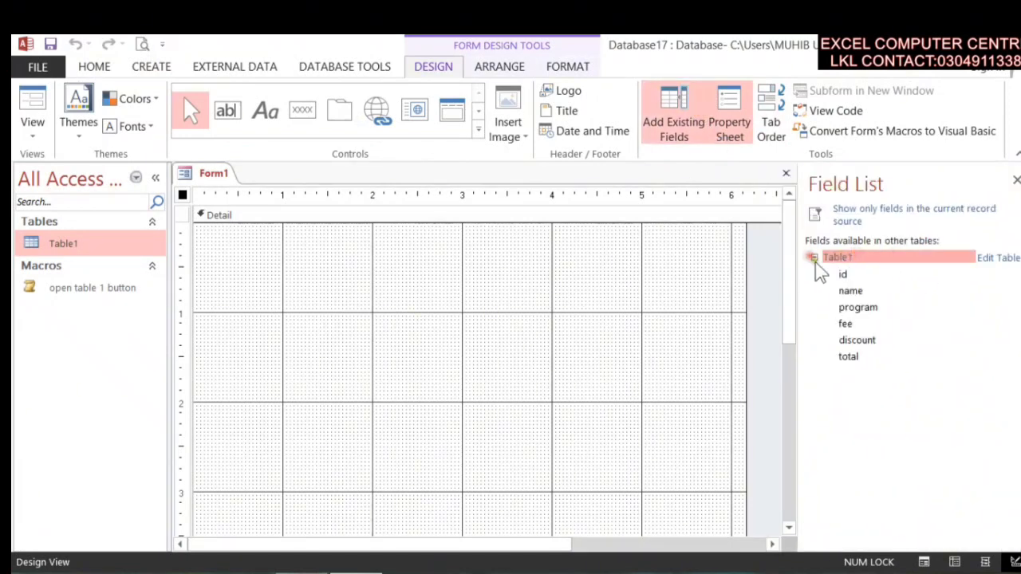
click(890, 276)
double_click(893, 279)
click(848, 292)
double_click(850, 293)
double_click(854, 307)
double_click(847, 324)
double_click(856, 341)
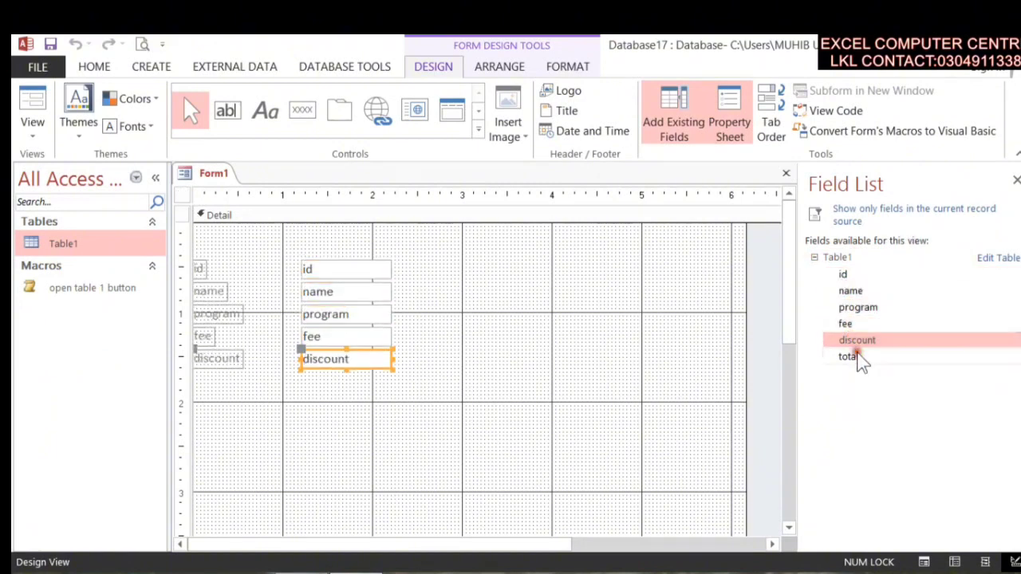
double_click(859, 356)
click(1016, 181)
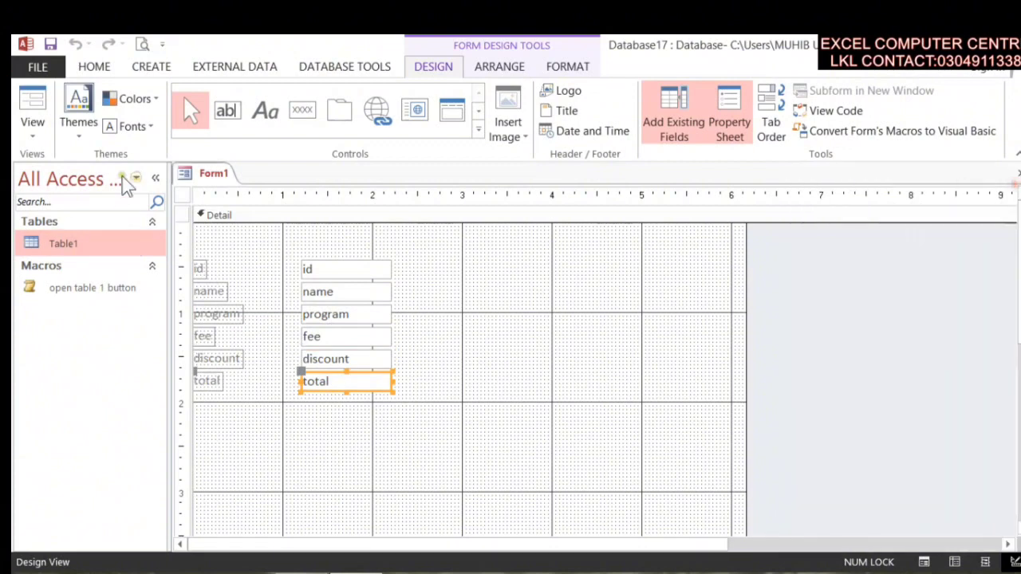
Draw a web browser control beside the Table1 fields and link it to the existing file 111.pdf in Documents
click(416, 112)
drag(451, 302, 661, 410)
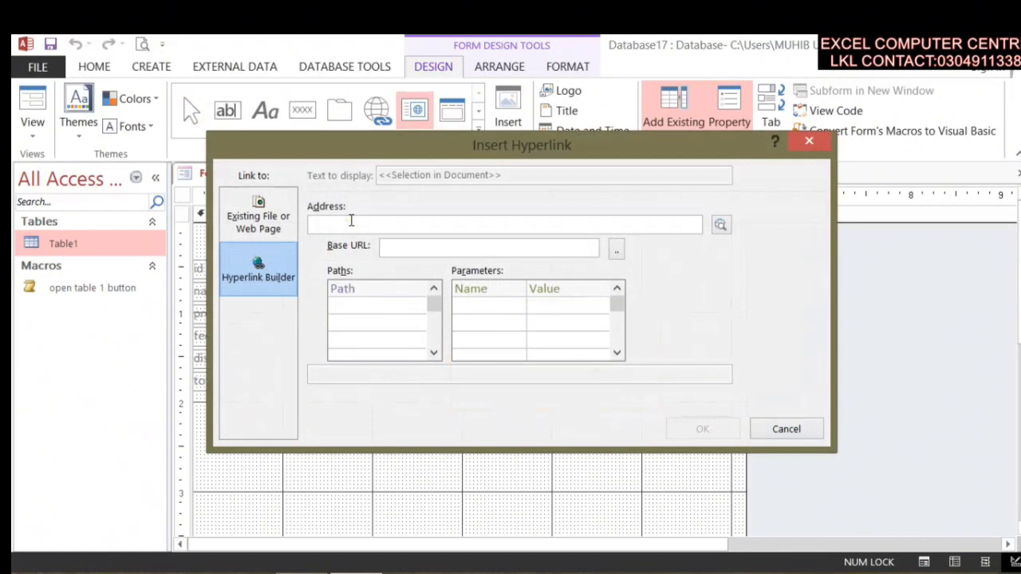
click(283, 224)
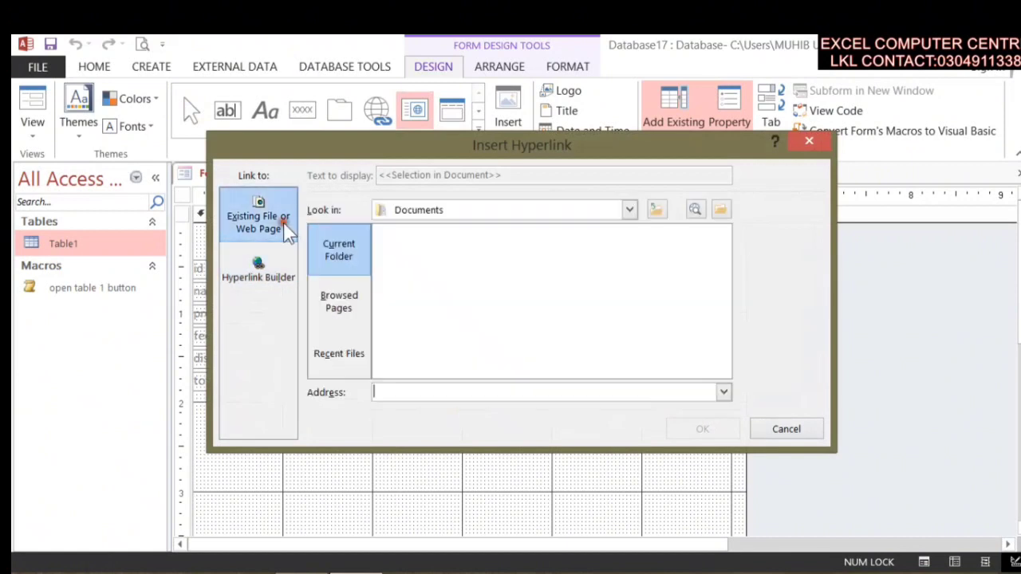
click(359, 308)
click(343, 252)
drag(739, 246, 724, 258)
click(433, 265)
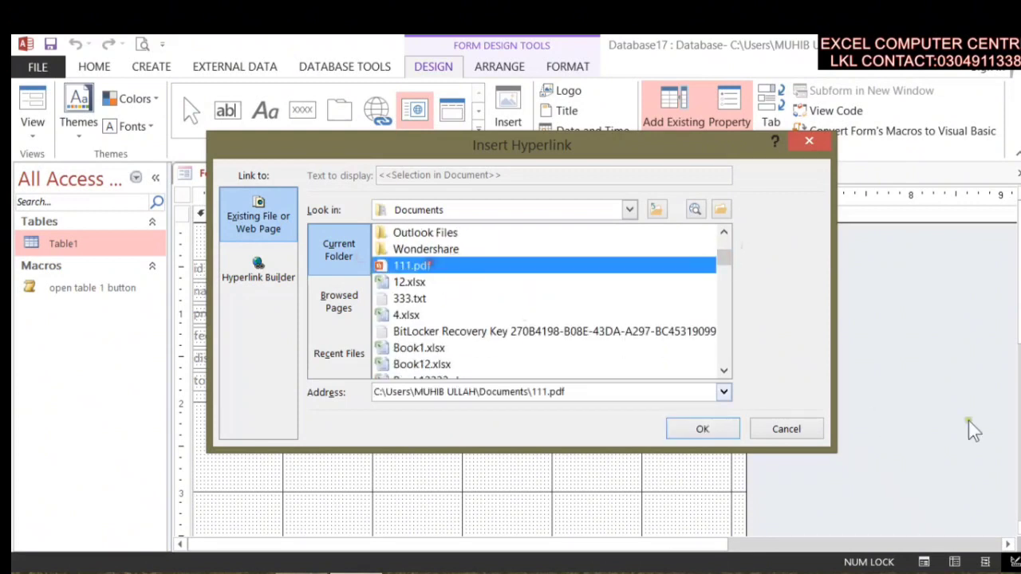
click(724, 428)
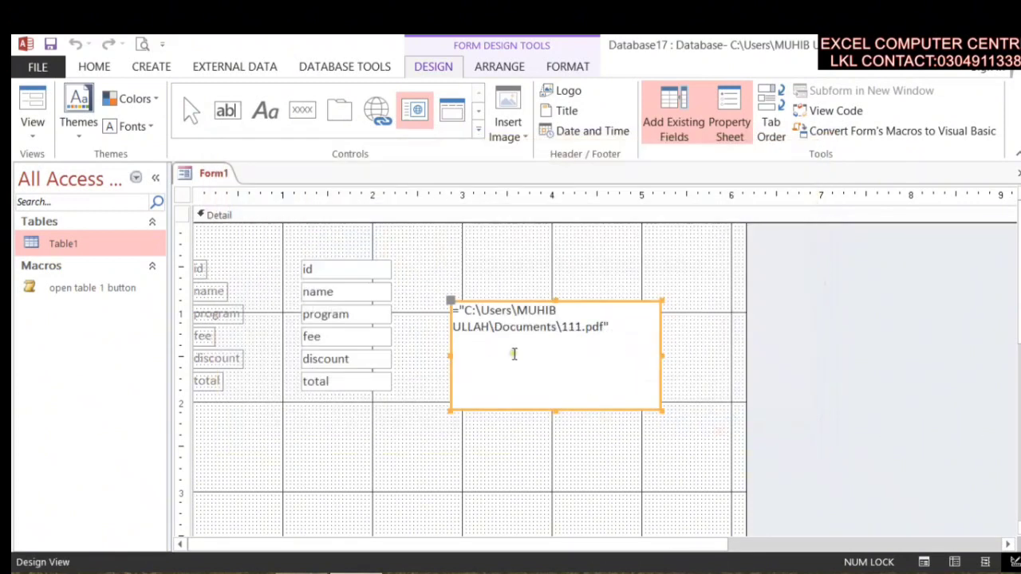
Test the web browser control in Form view and cancel the download of 111.pdf
right_click(228, 172)
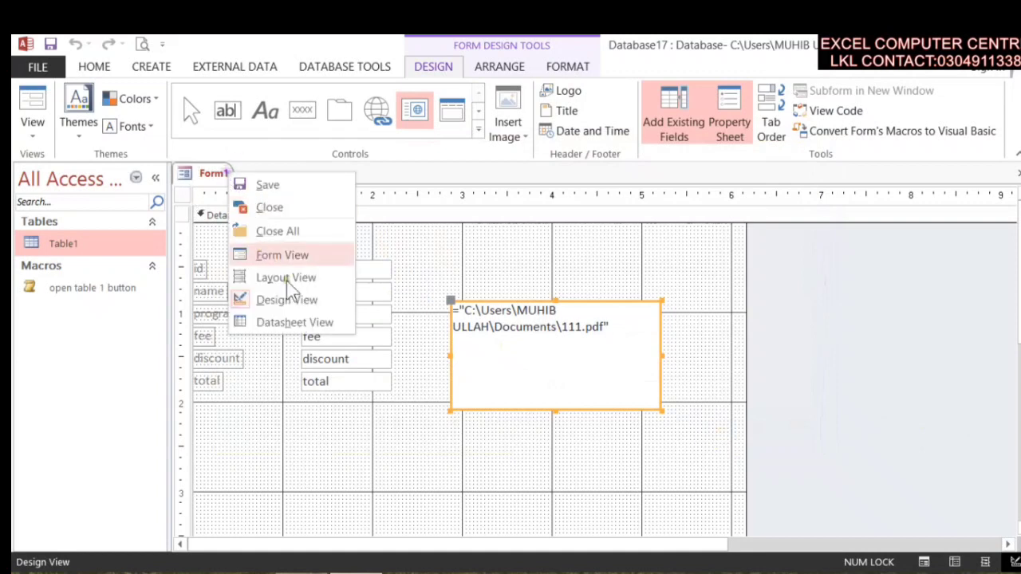
click(290, 264)
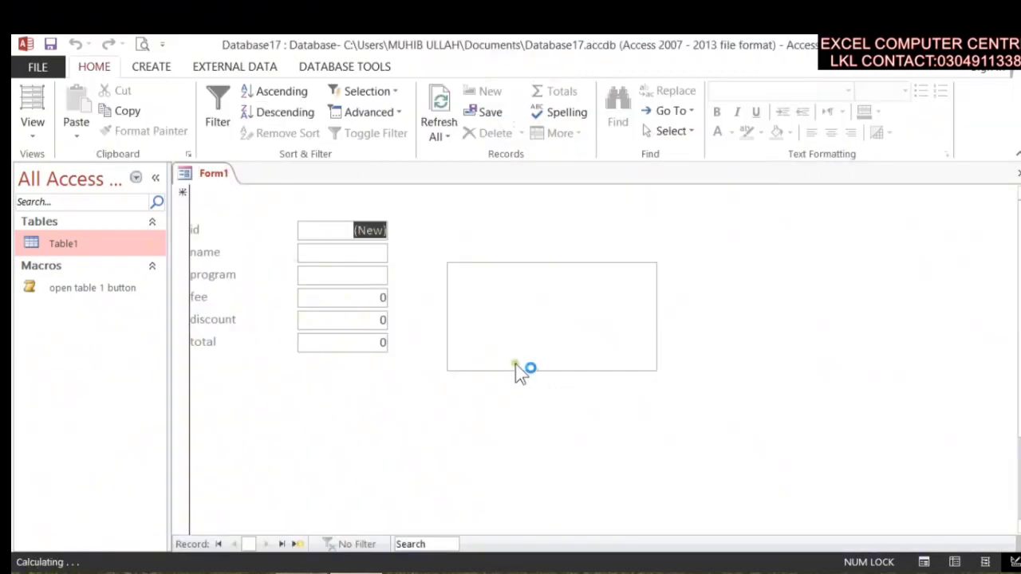
click(513, 360)
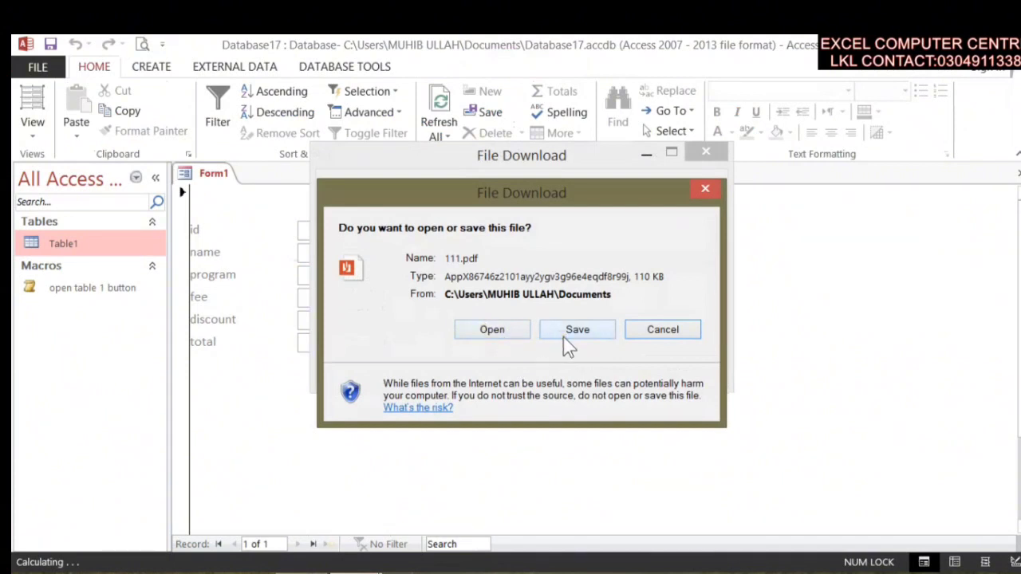
click(672, 331)
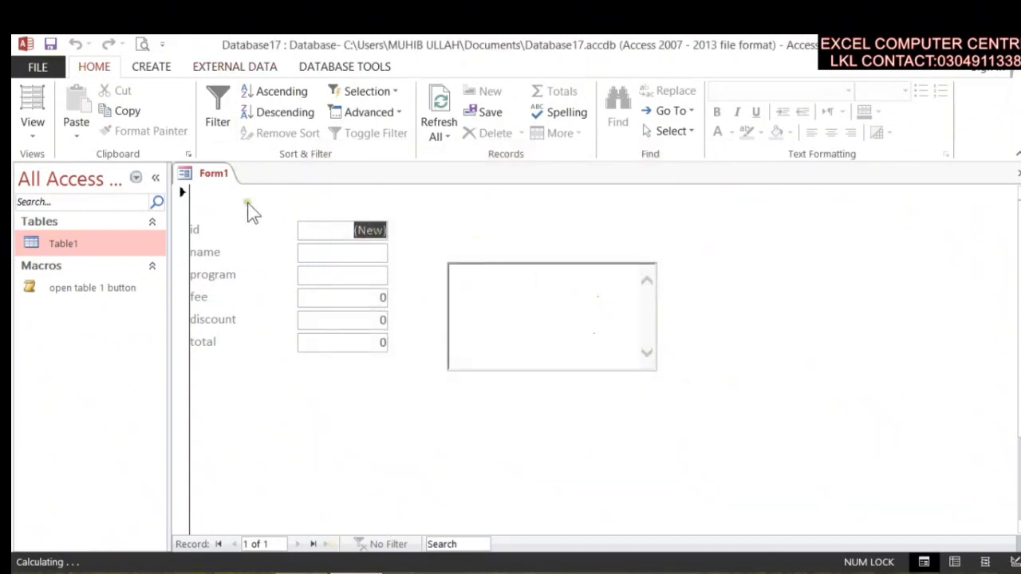
Return the form to Design view and delete the web browser control
right_click(224, 175)
click(274, 303)
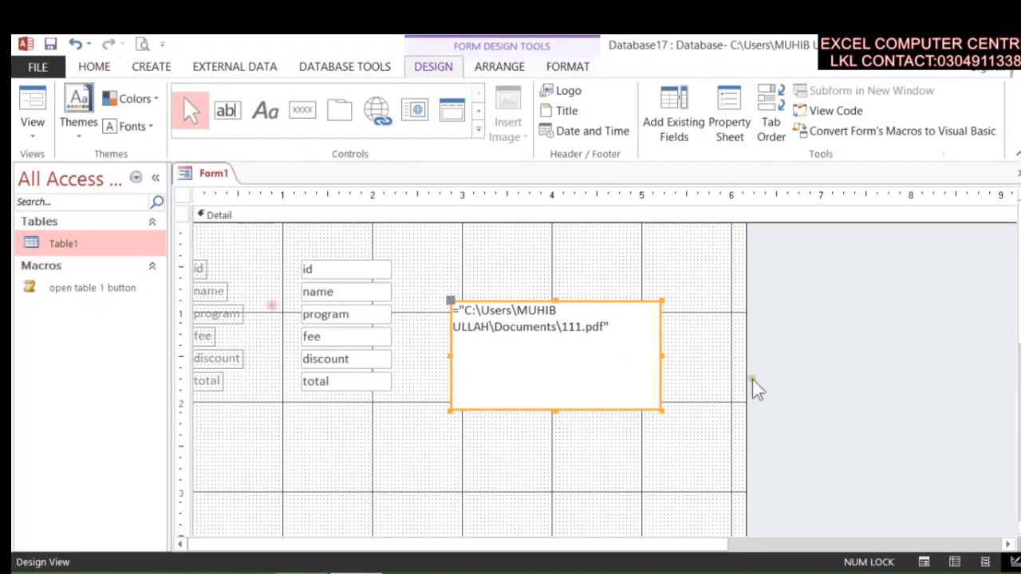
key(Delete)
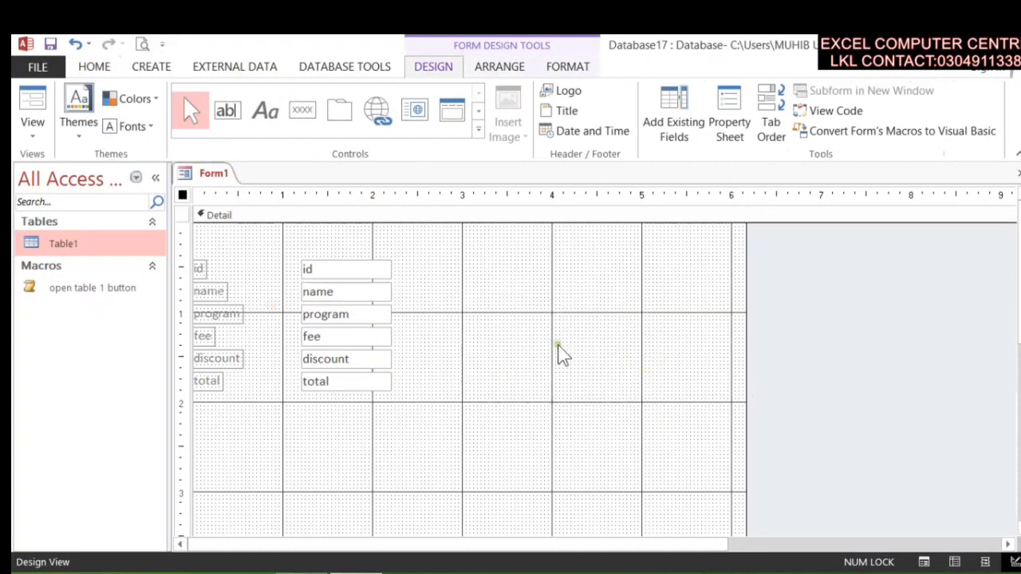
Draw a navigation control beside the Table1 fields and name its first tab sadlfkasd
click(454, 113)
drag(452, 240, 728, 407)
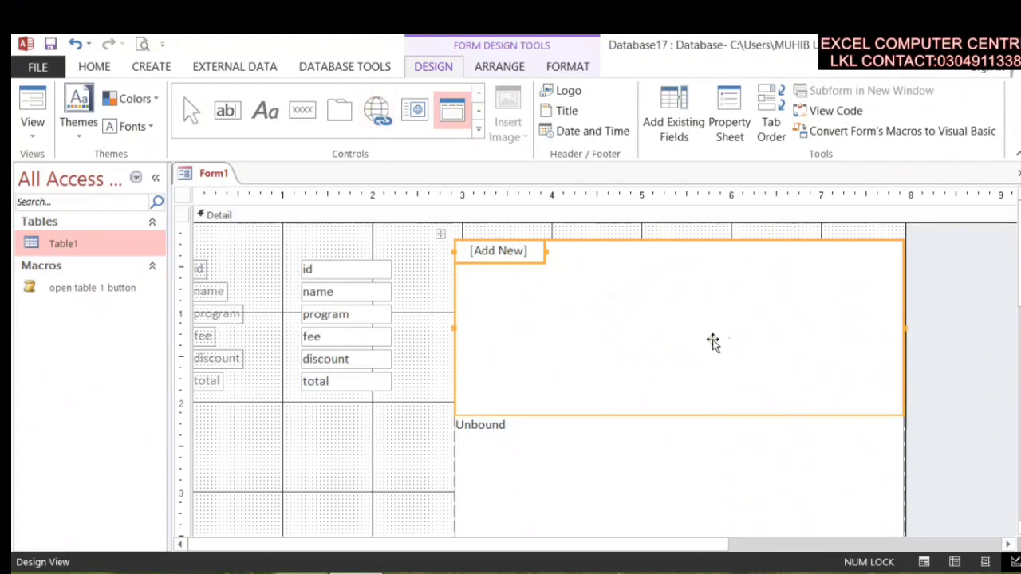
click(618, 444)
click(652, 293)
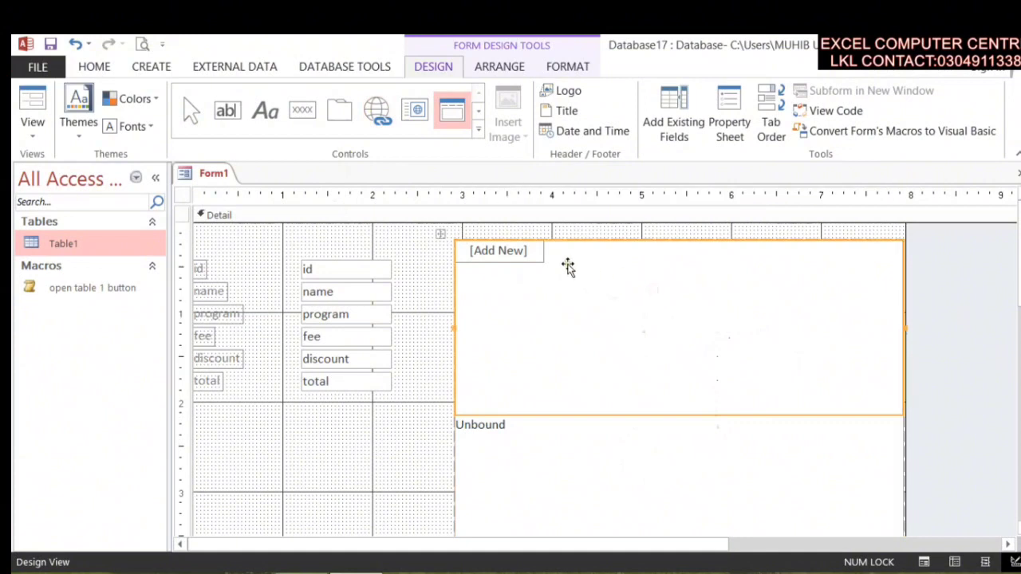
click(519, 254)
text(df)
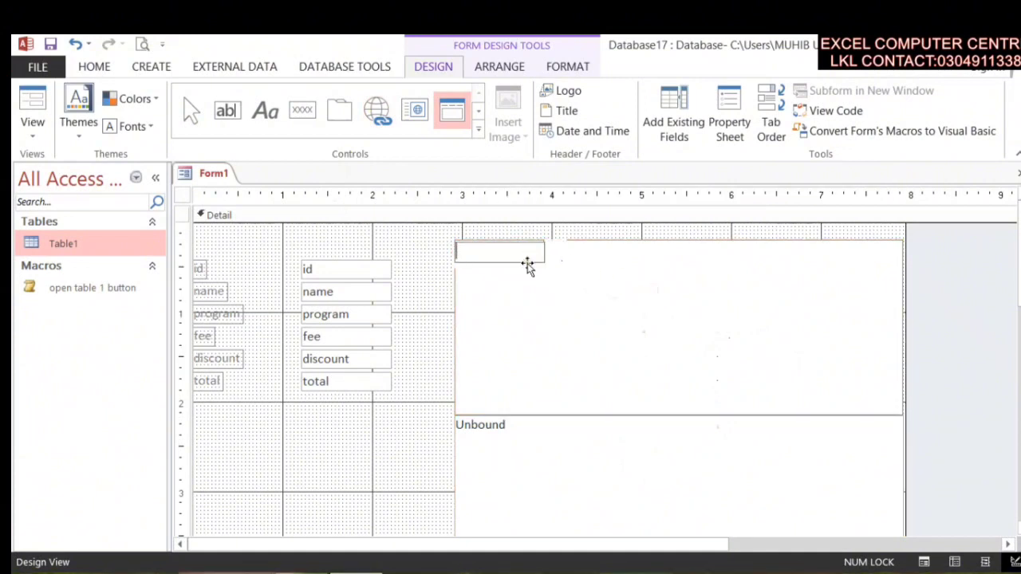
text(dlfkasd)
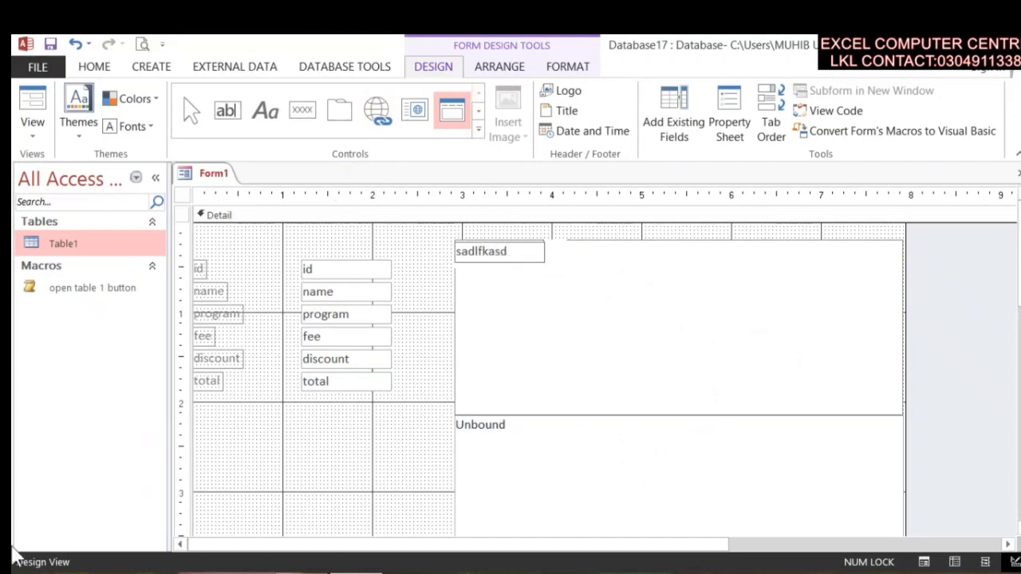
Try to enter =s in the unbound subform area of the navigation control, dismiss the alerts and clear the entry
click(585, 440)
click(580, 436)
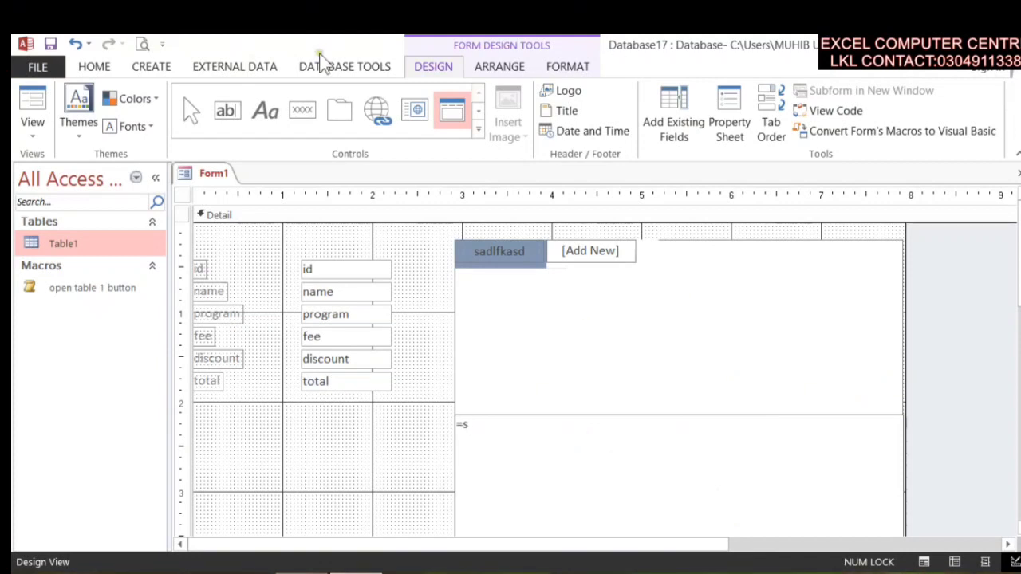
click(587, 248)
click(503, 360)
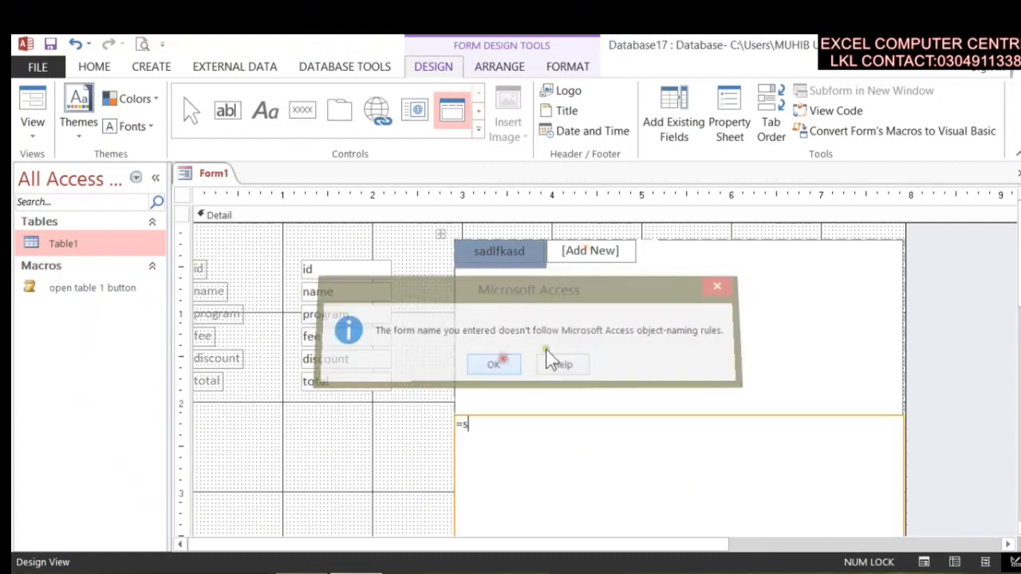
click(876, 244)
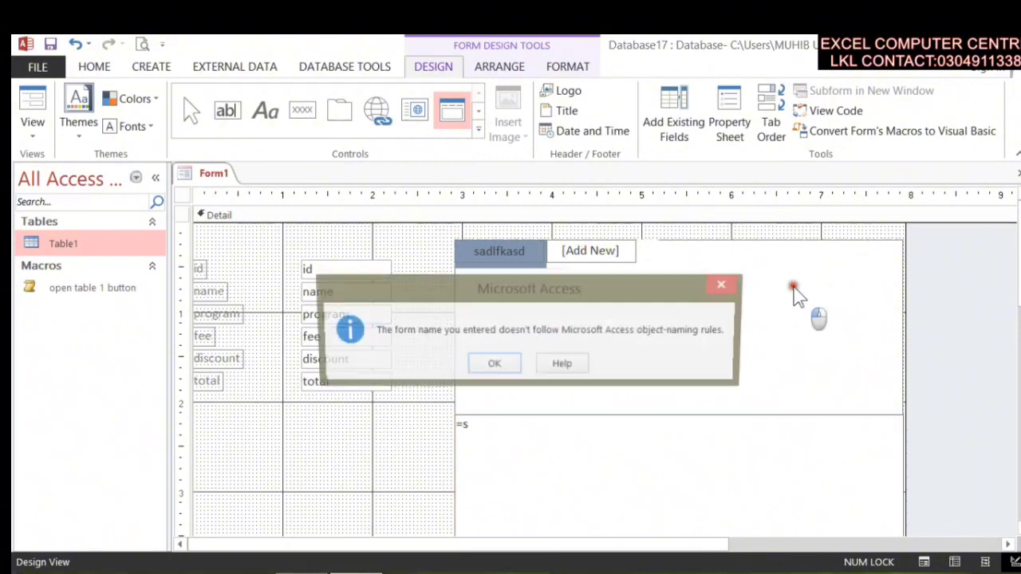
click(493, 365)
click(657, 259)
click(496, 363)
click(488, 241)
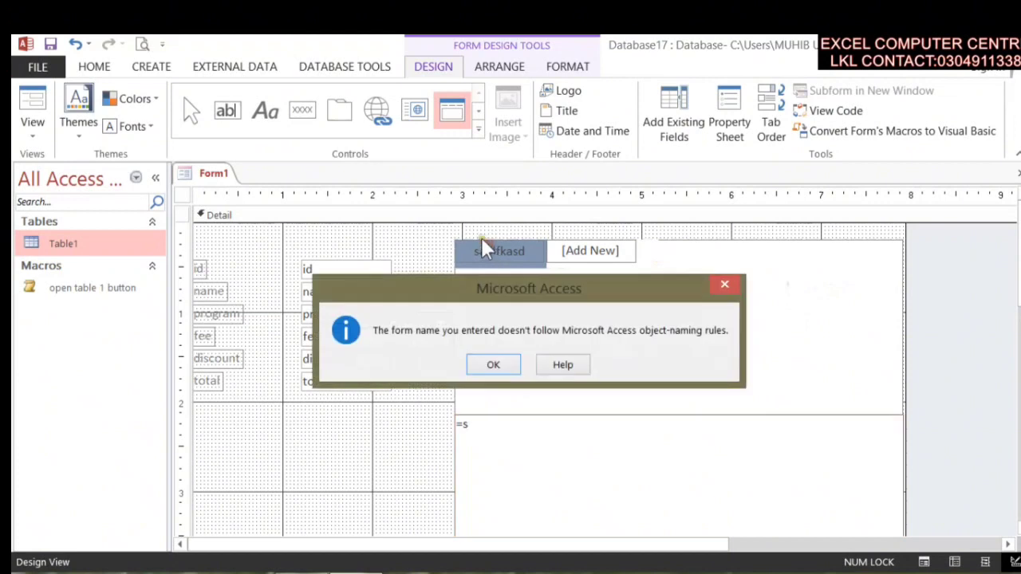
click(488, 370)
click(436, 280)
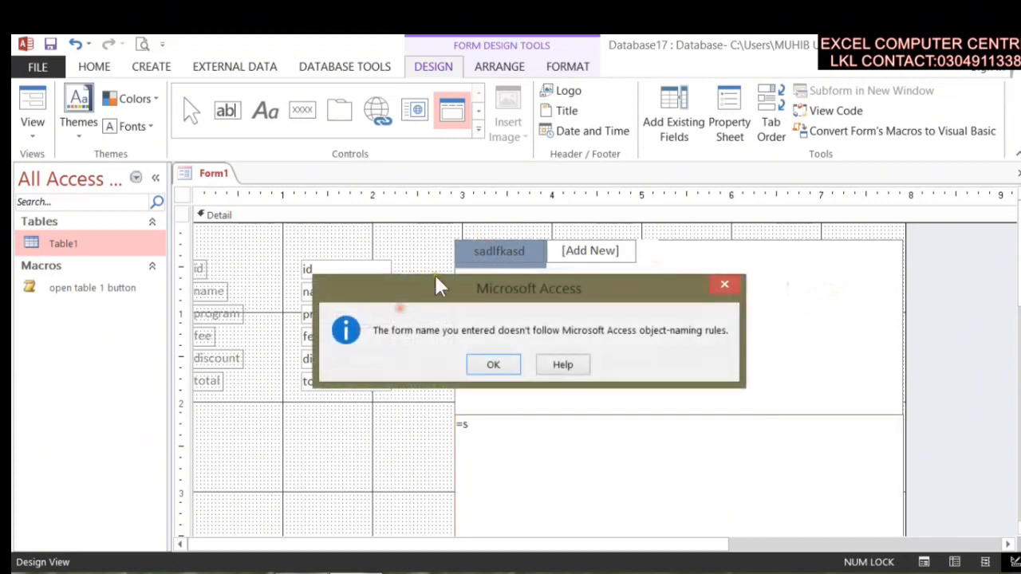
click(479, 372)
click(442, 235)
click(493, 367)
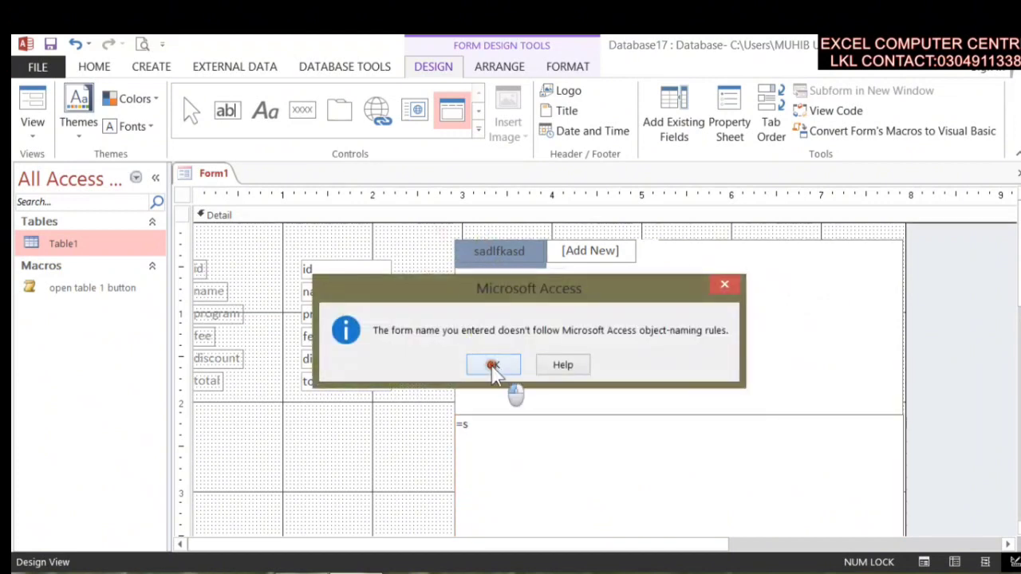
key(BackSpace)
key(BackSpace)
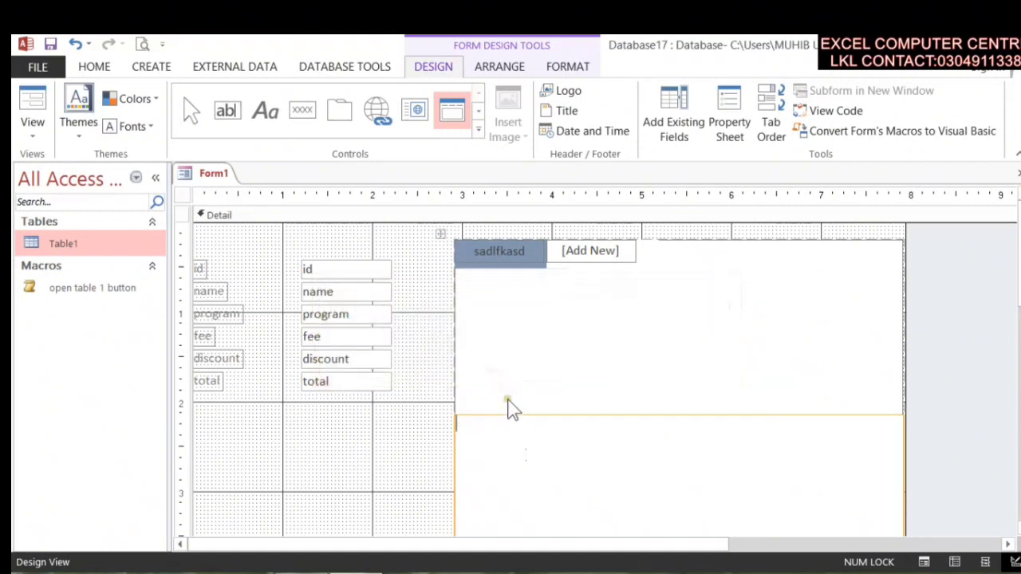
Delete the entire navigation control from the form
click(442, 235)
right_click(443, 235)
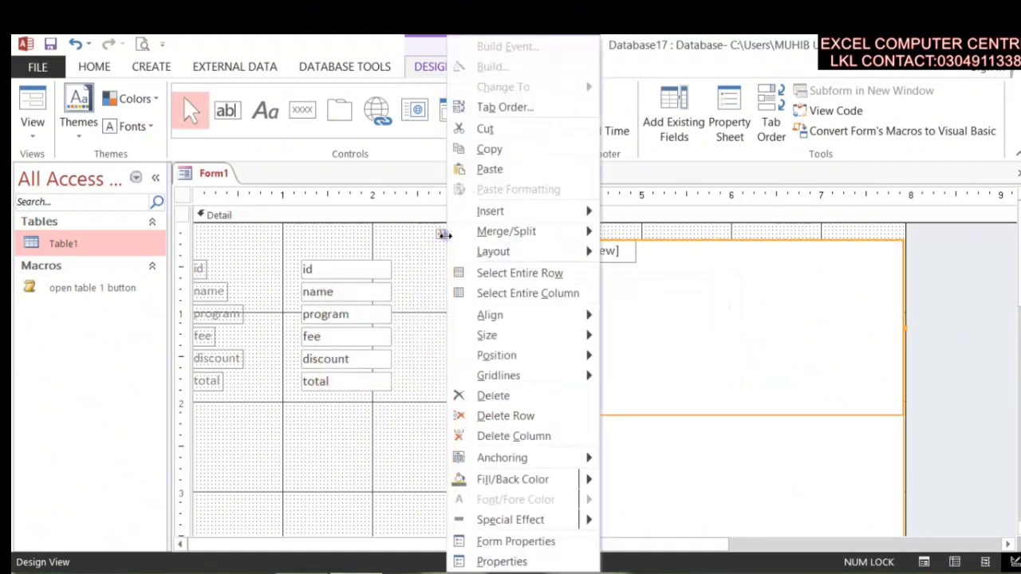
click(549, 396)
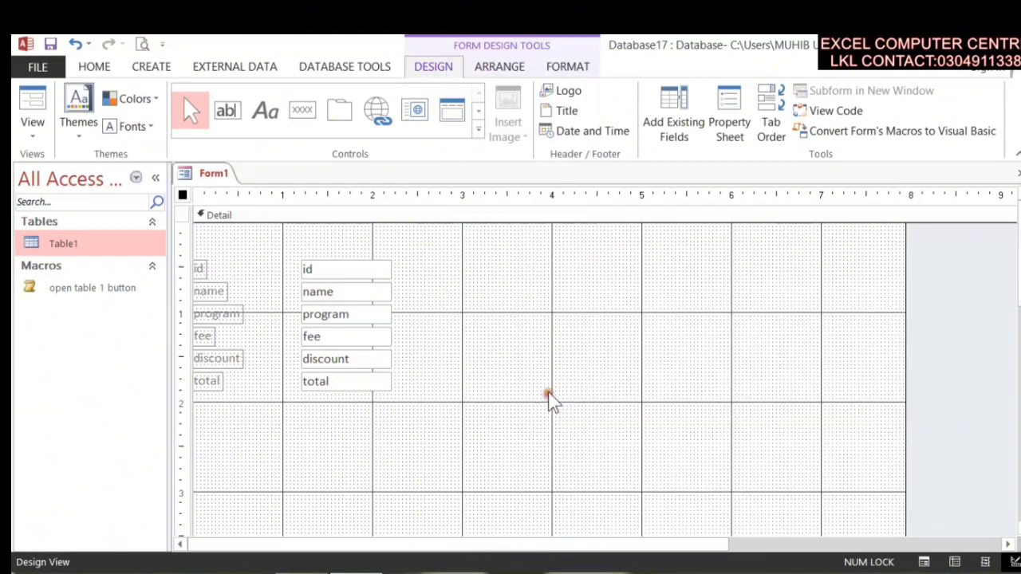
Draw an option group in the empty area beside the Table1 fields, starting its wizard
click(478, 130)
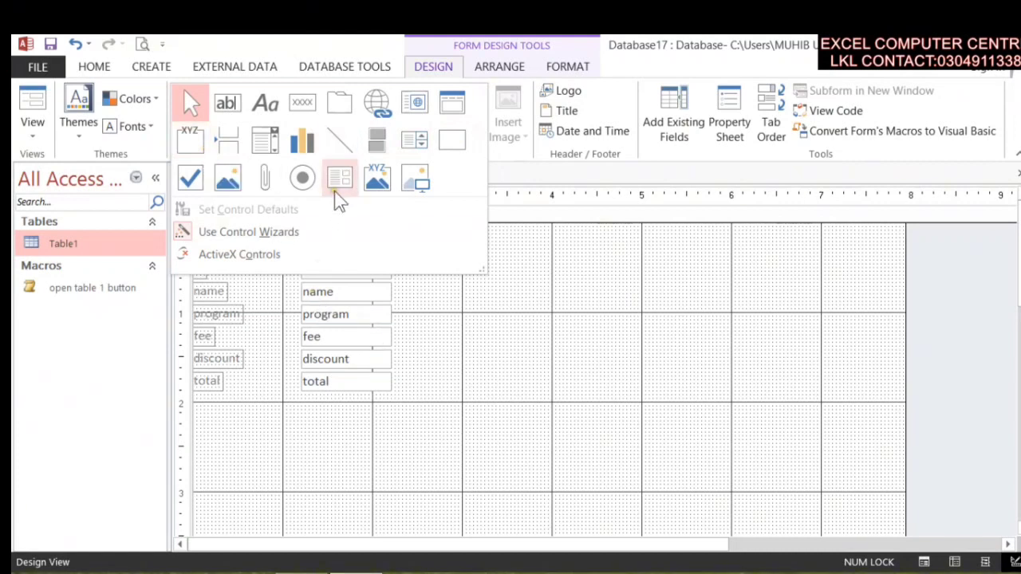
click(197, 146)
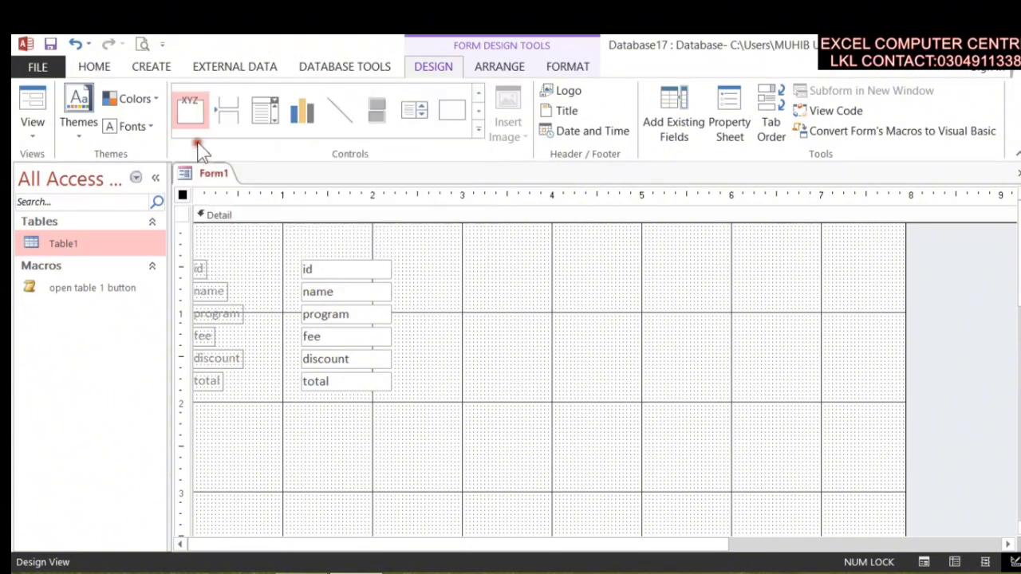
drag(511, 268, 642, 431)
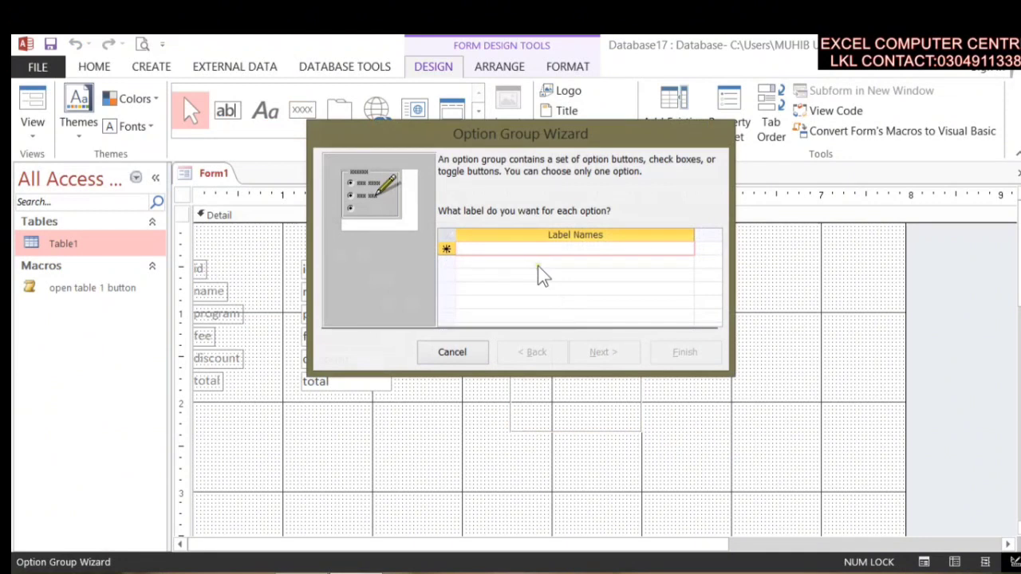
Enter 5%, 10%, 15% and 20% as the option group's label names and continue to the default choice
text(5)
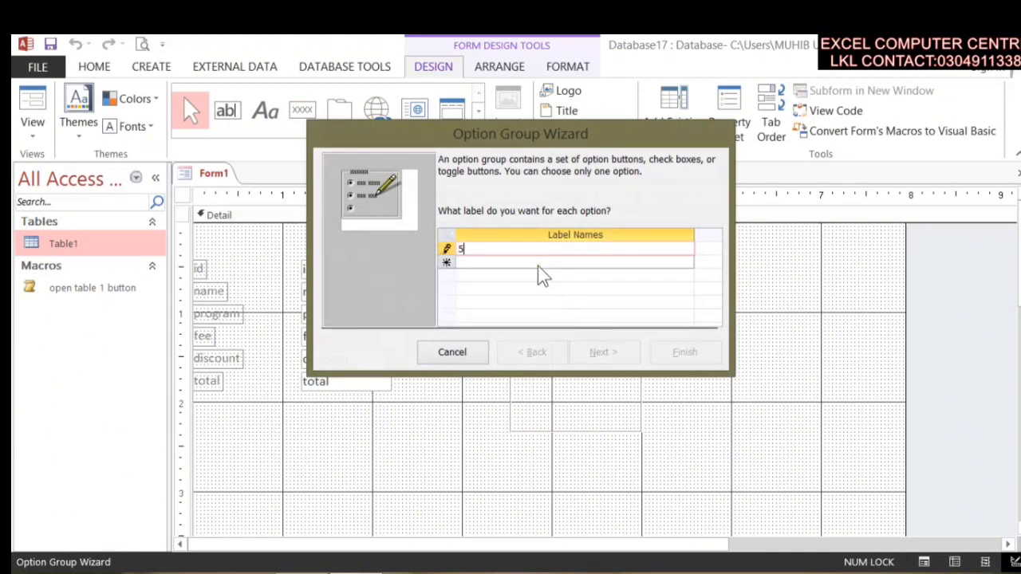
text(%)
key(Return)
key(Return)
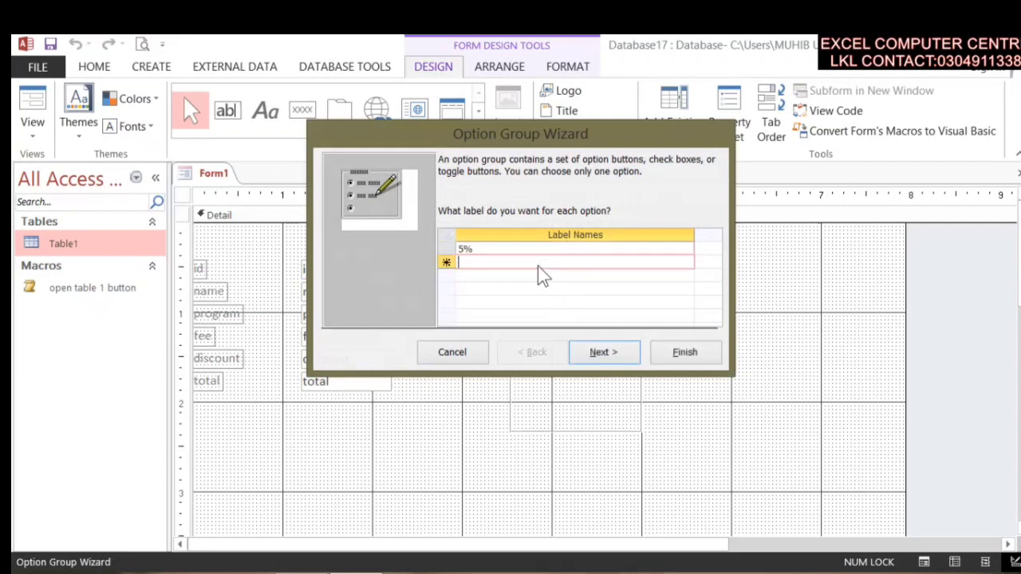
text(10)
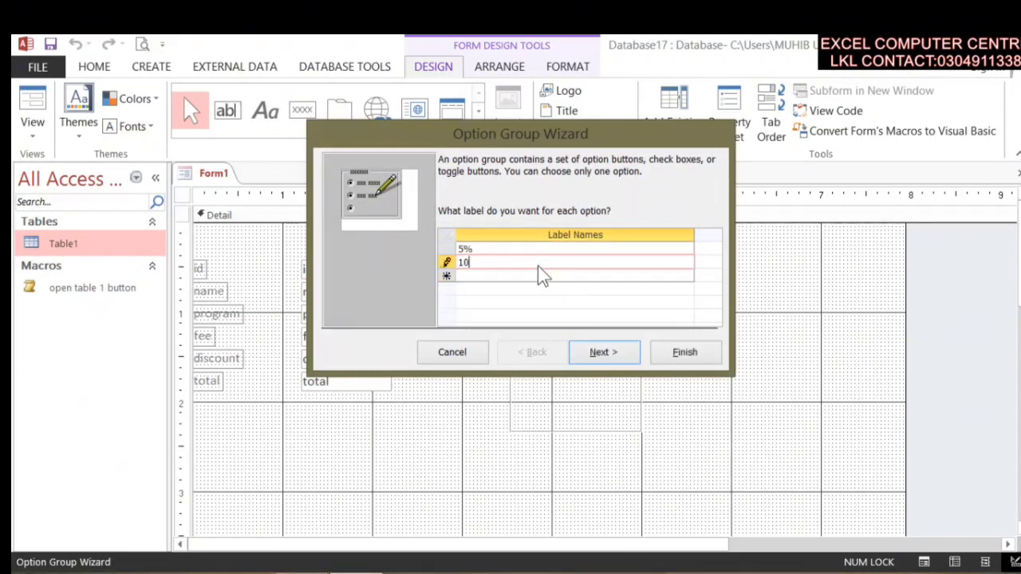
text(%)
key(Return)
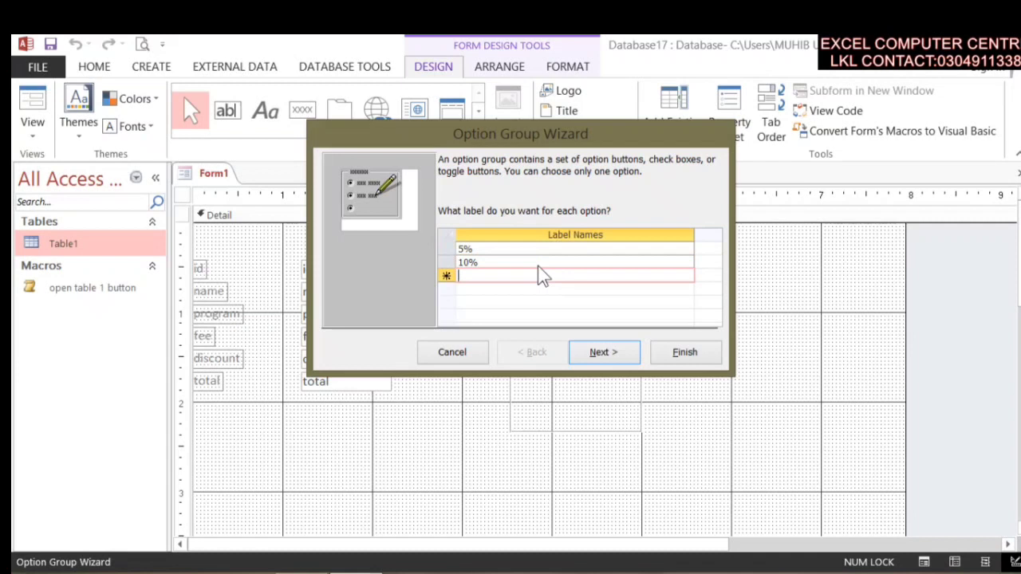
text(15%)
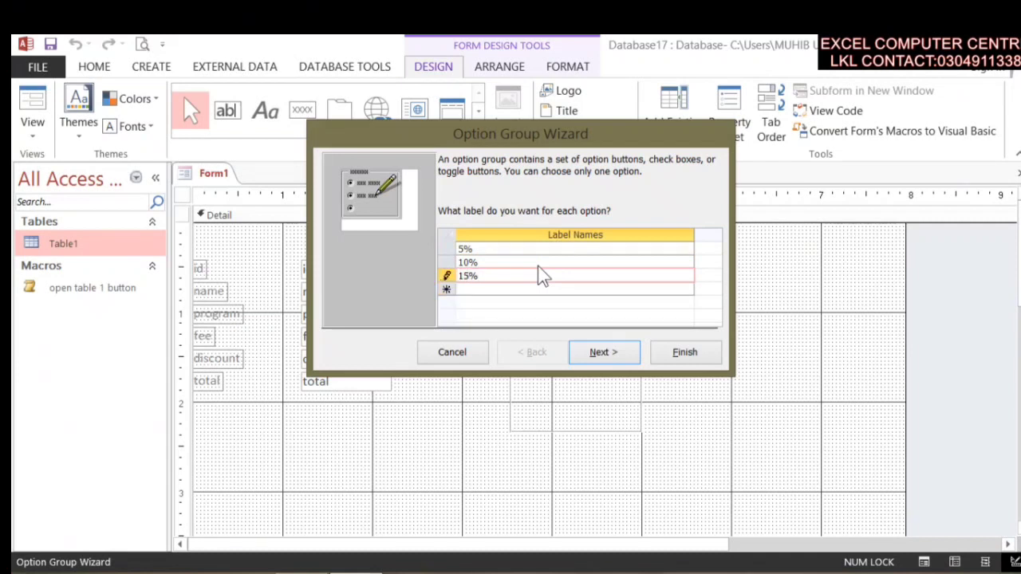
key(Return)
text(20)
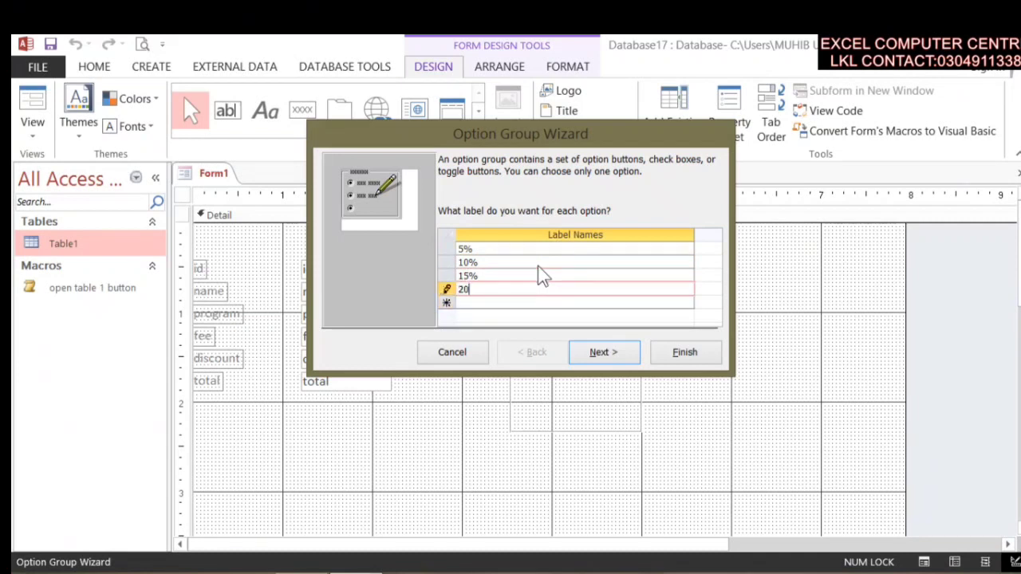
text(%)
click(598, 348)
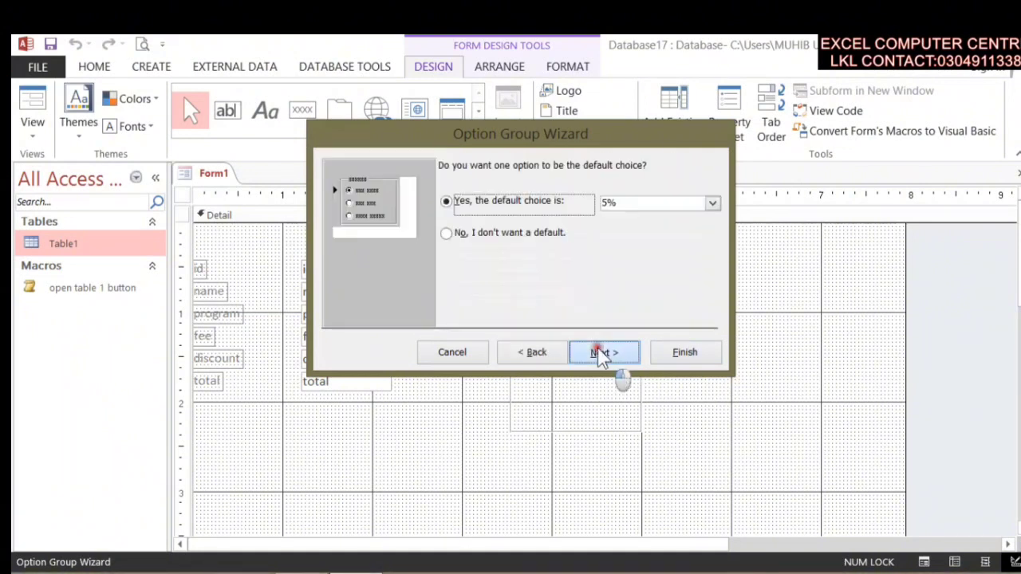
Keep 5% as the default choice and values 1 to 4 for the options, and finish the option group with option buttons
click(597, 348)
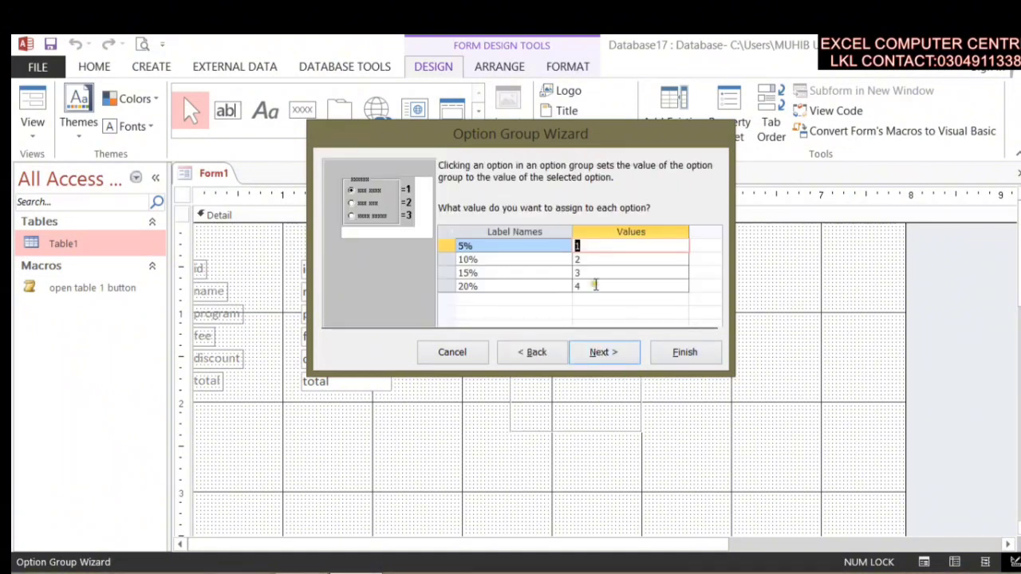
click(630, 353)
click(694, 351)
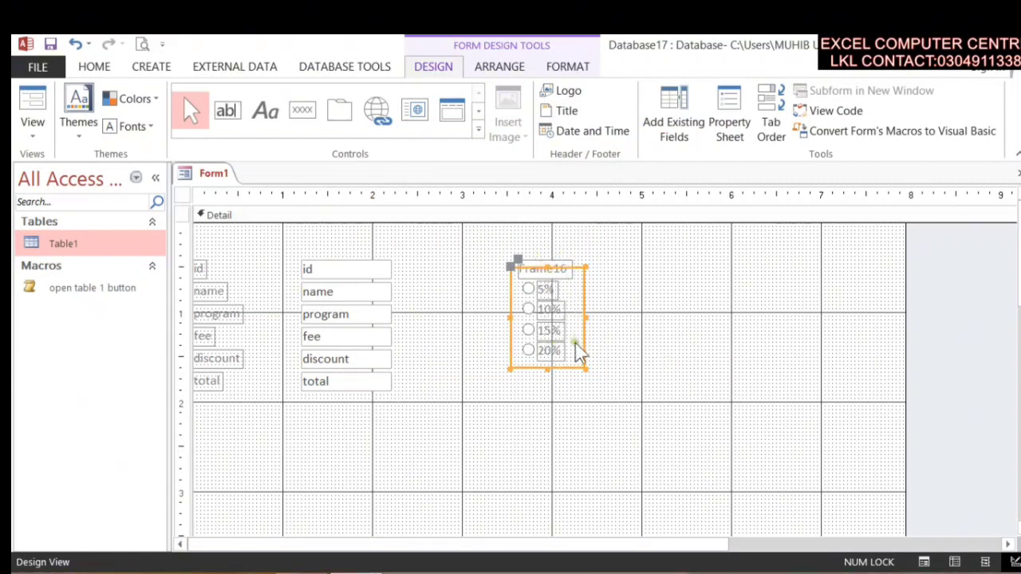
Change the caption of the option group's heading label to Frame
click(545, 269)
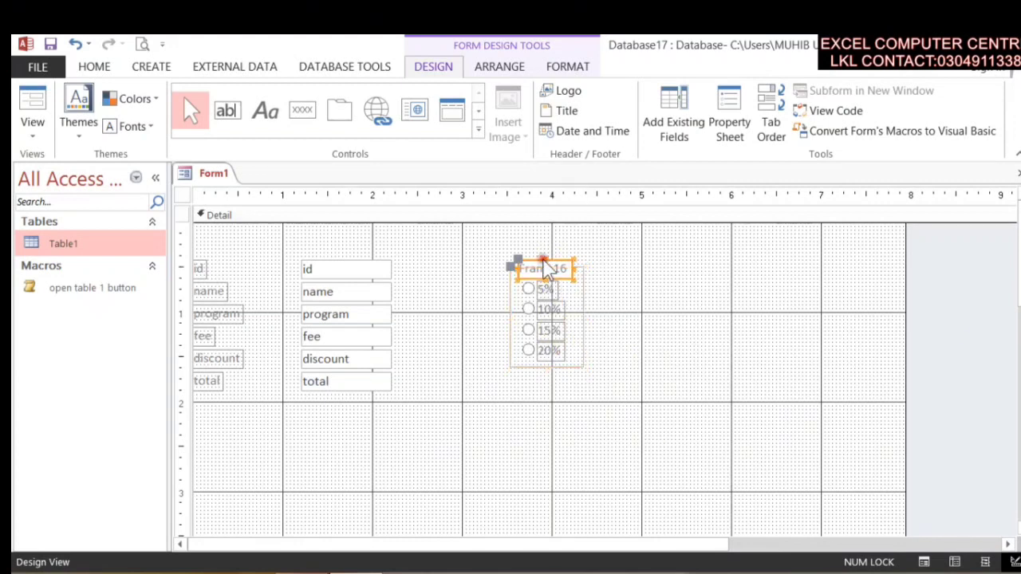
click(728, 131)
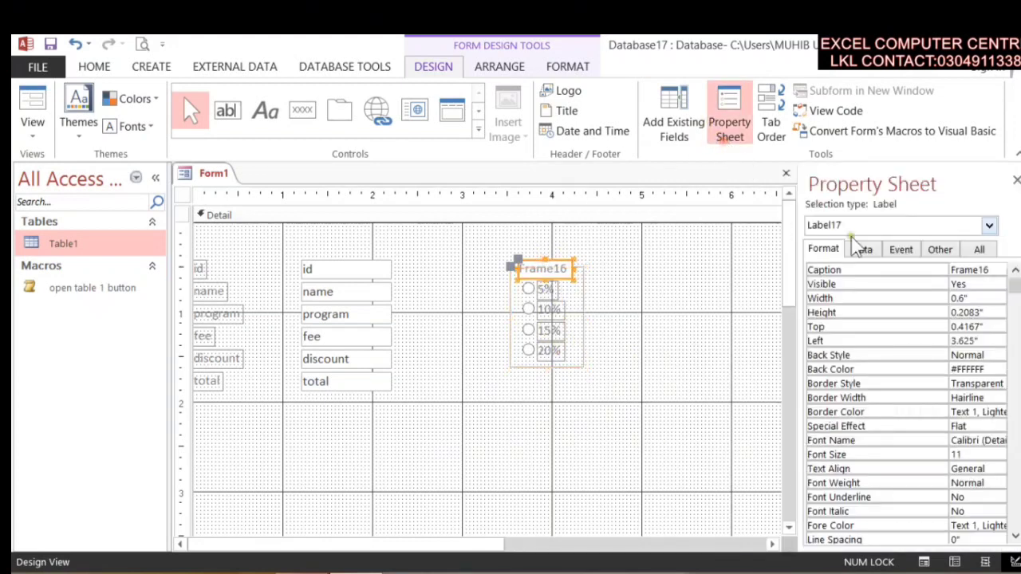
click(1003, 271)
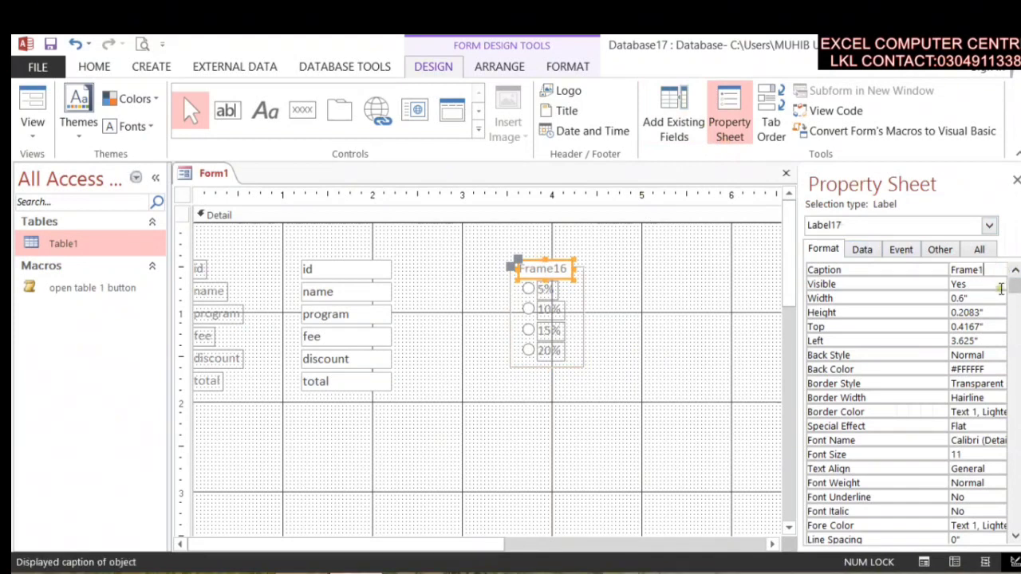
key(Return)
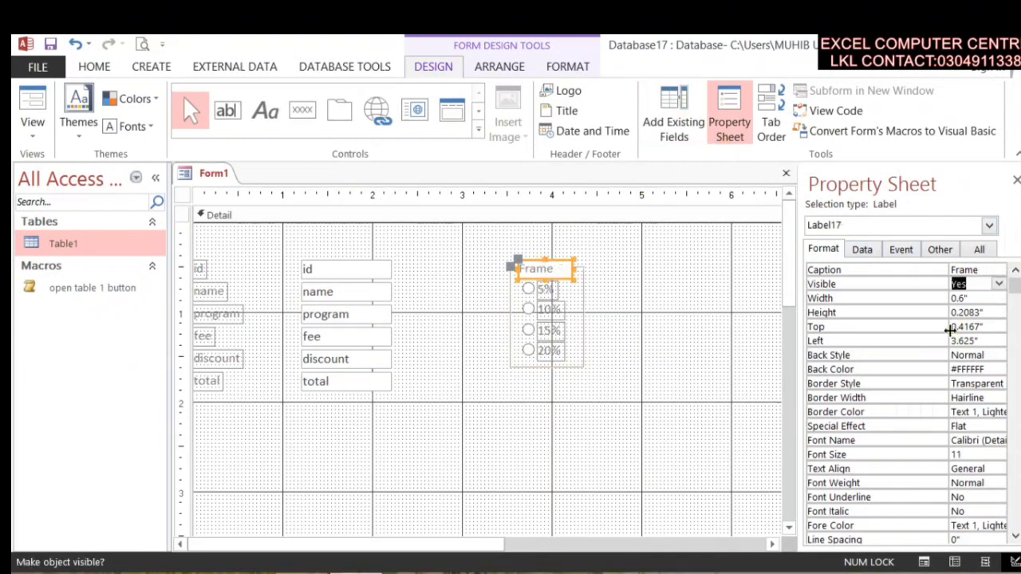
Set the name of the 5% option button to 1
click(533, 294)
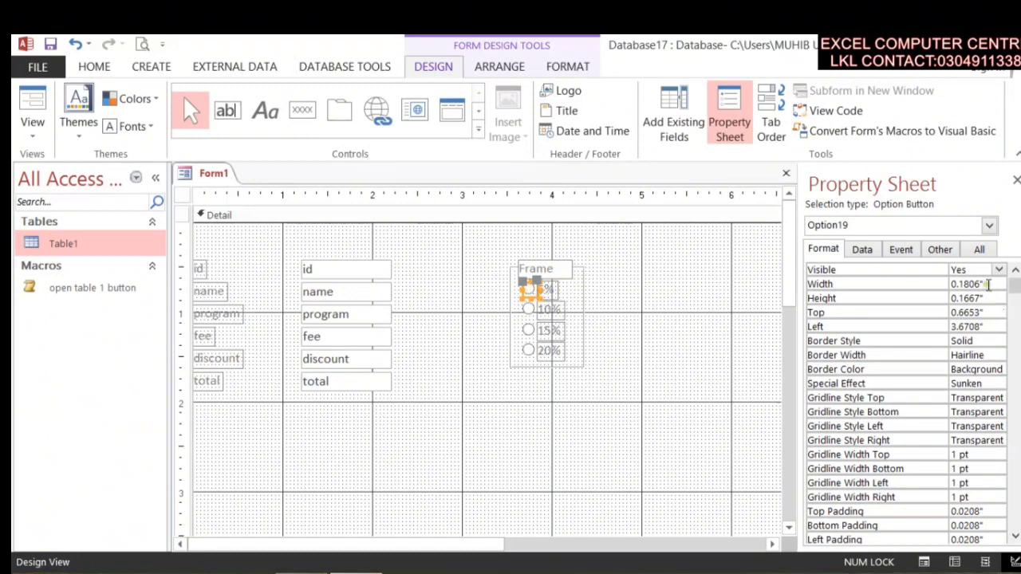
click(995, 250)
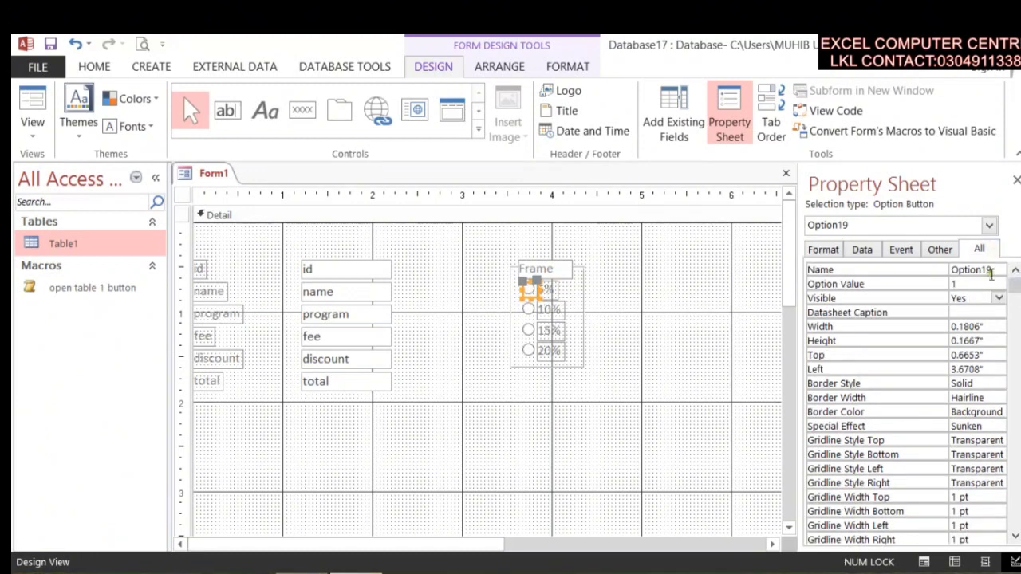
click(993, 272)
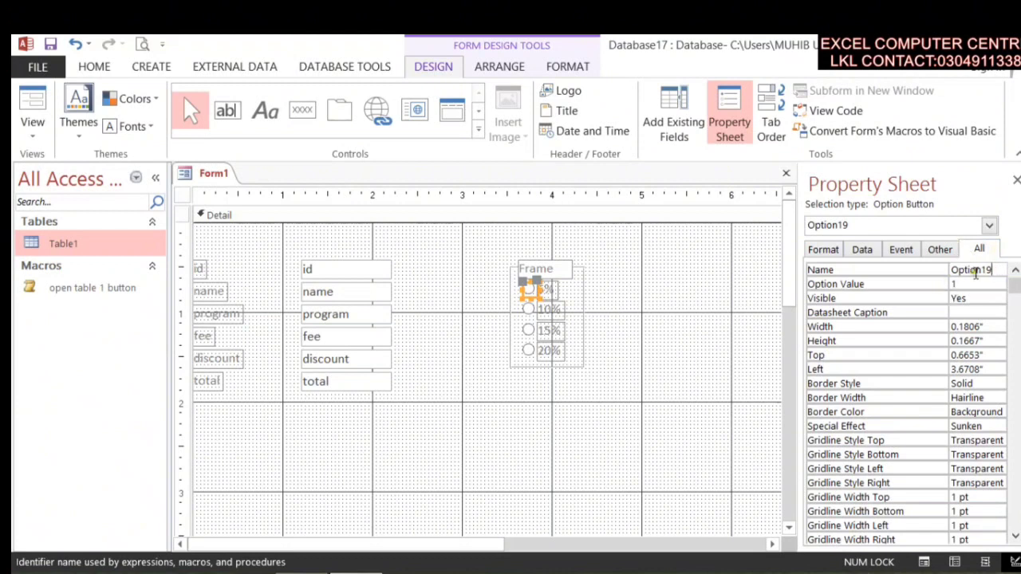
drag(1003, 266, 934, 269)
text(1)
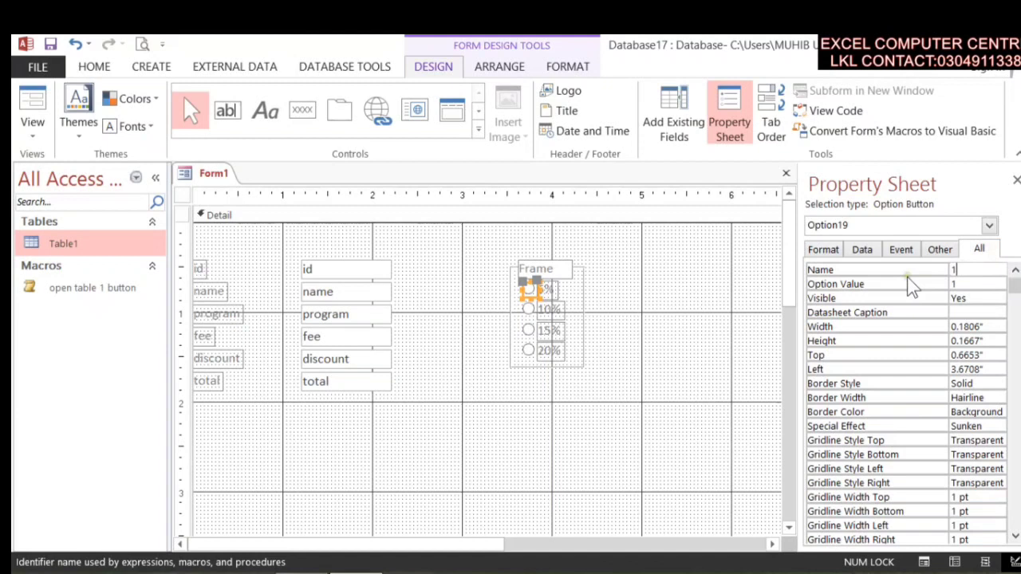
click(822, 284)
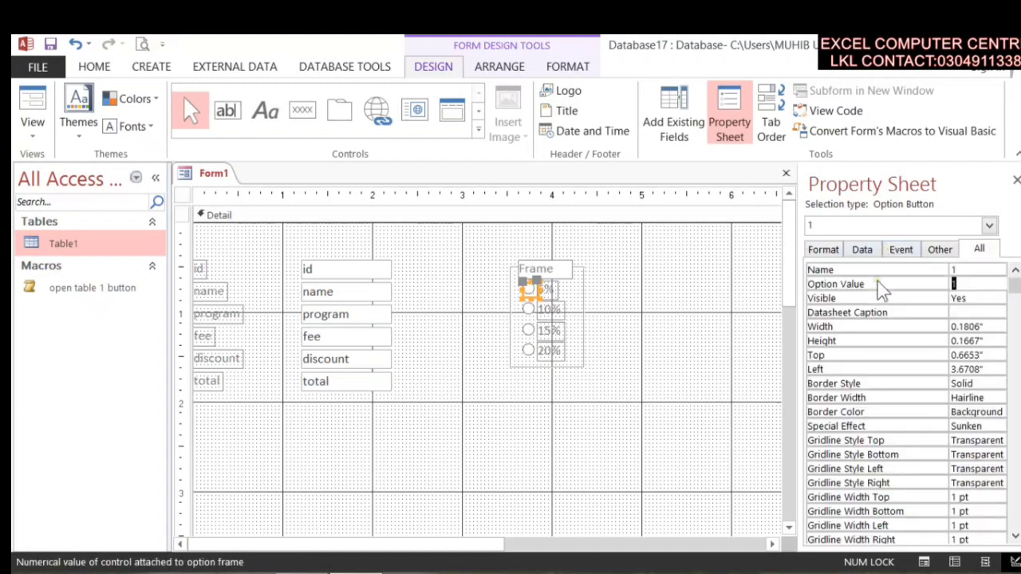
Set the name of the 10% option button to 2
click(529, 309)
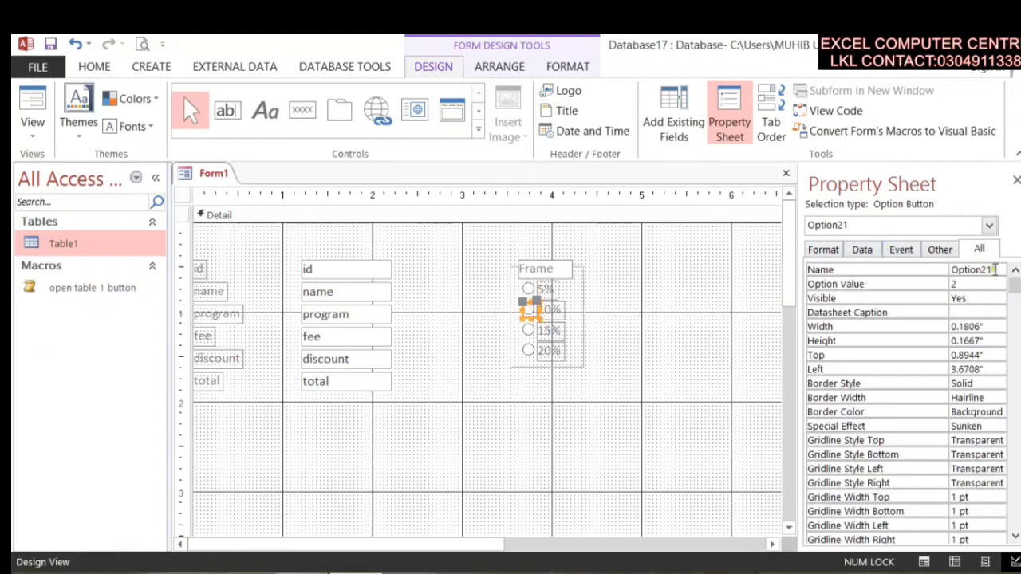
click(874, 270)
key(BackSpace)
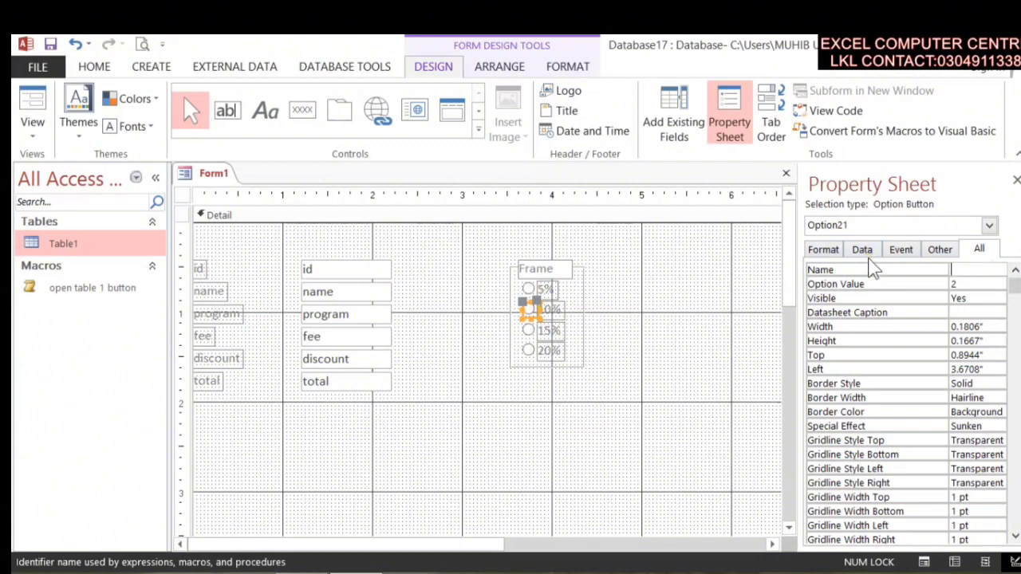
text(2)
click(950, 284)
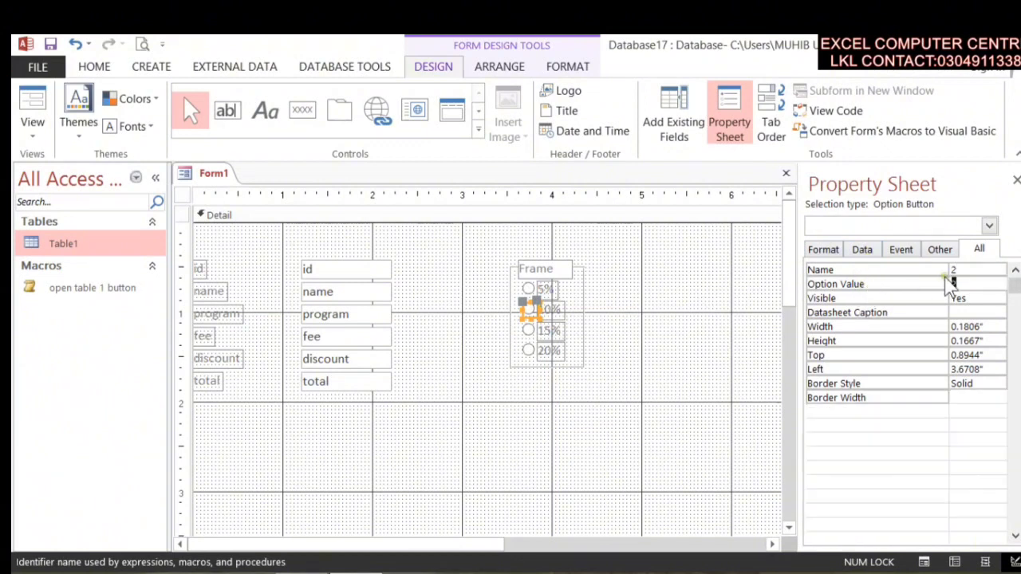
Set the name of the 15% option button to 3
click(531, 335)
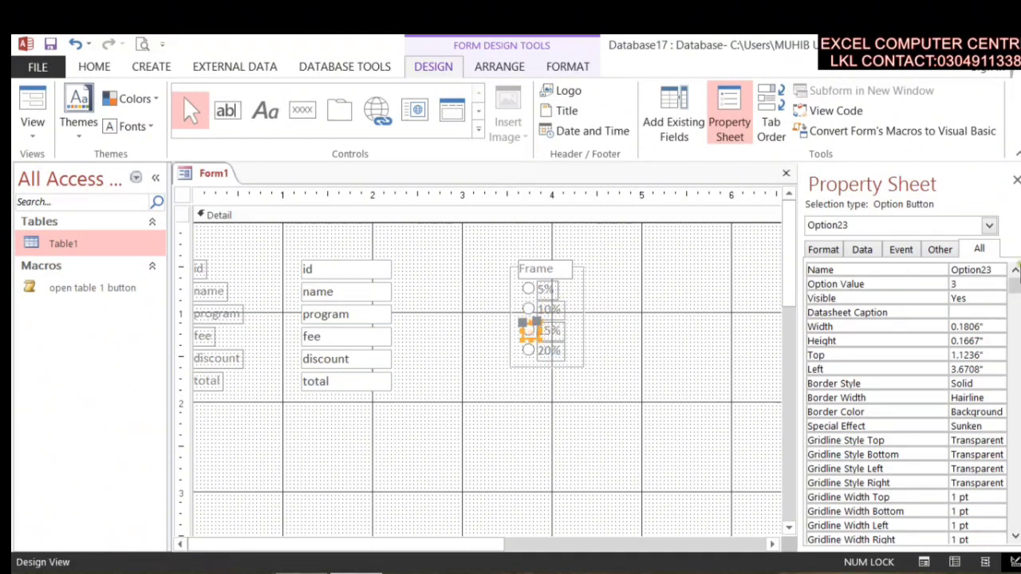
click(977, 270)
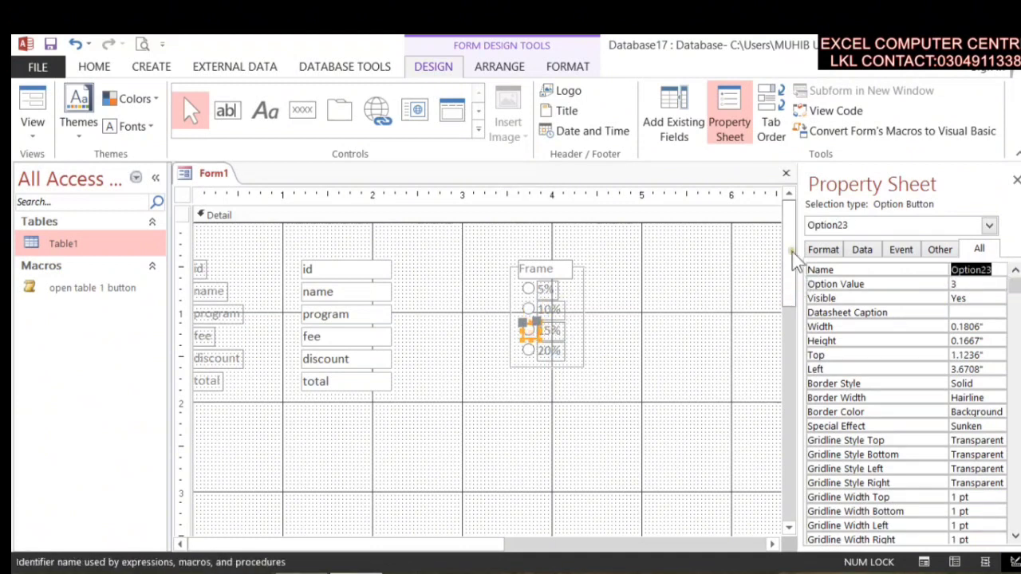
key(BackSpace)
text(3)
click(534, 351)
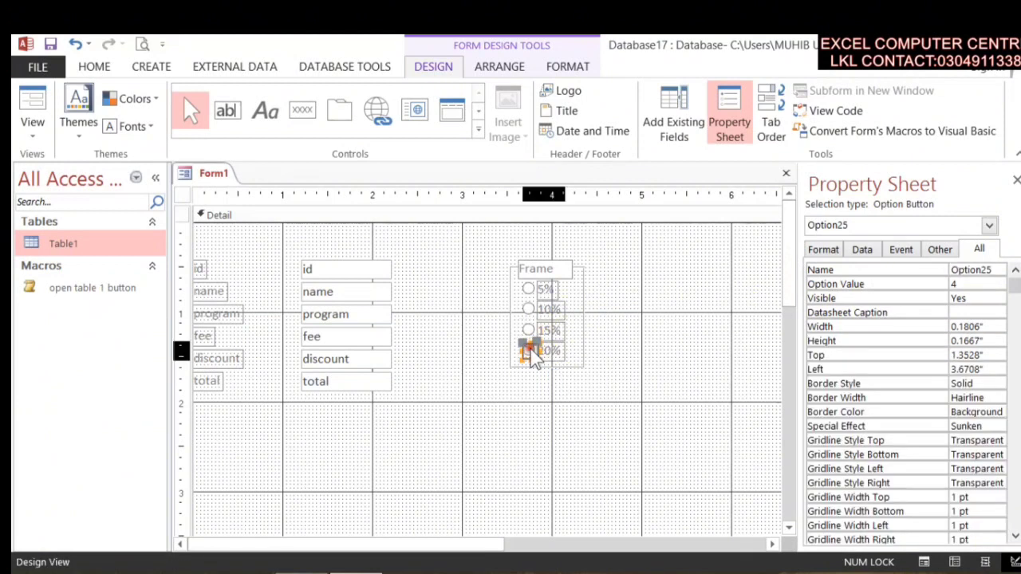
click(530, 329)
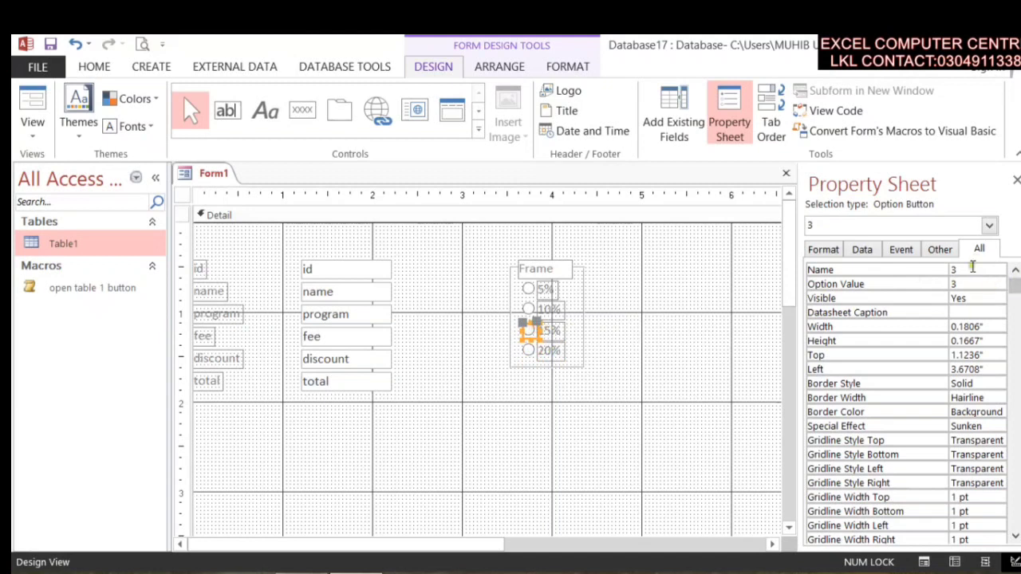
Set the name of the 20% option button to 4 and close the property sheet
click(530, 351)
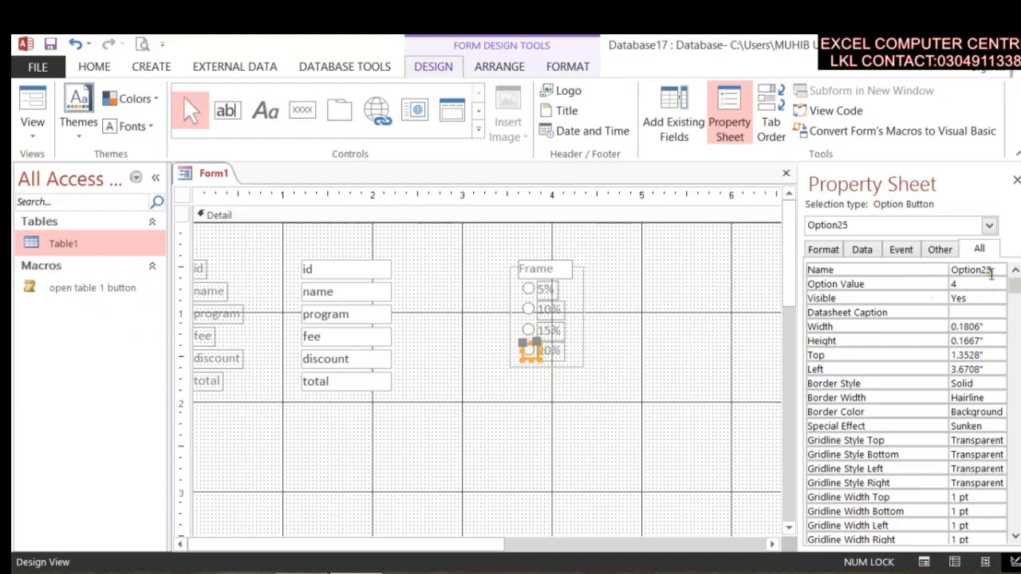
double_click(977, 271)
key(BackSpace)
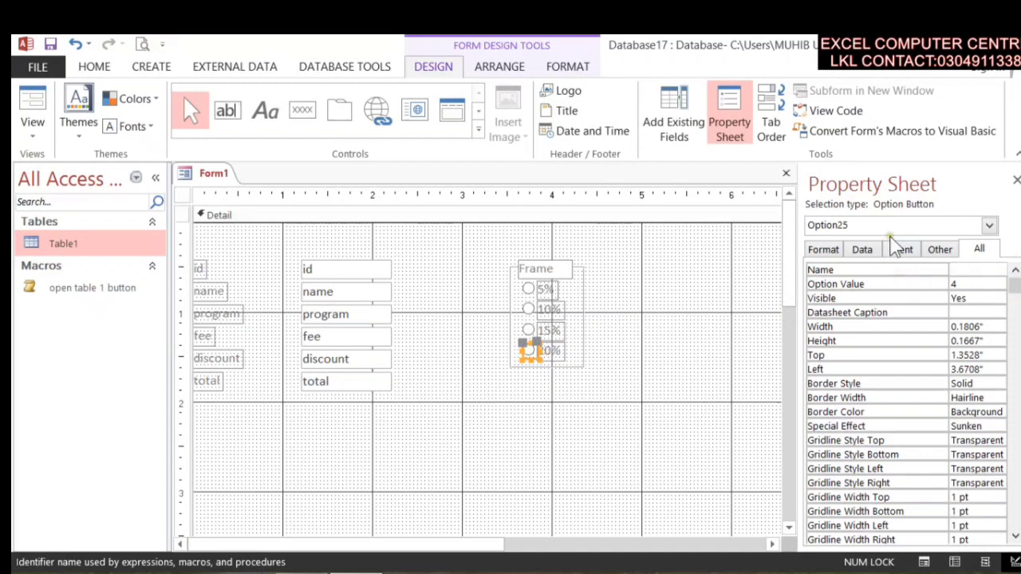
text(4)
key(Return)
click(1015, 178)
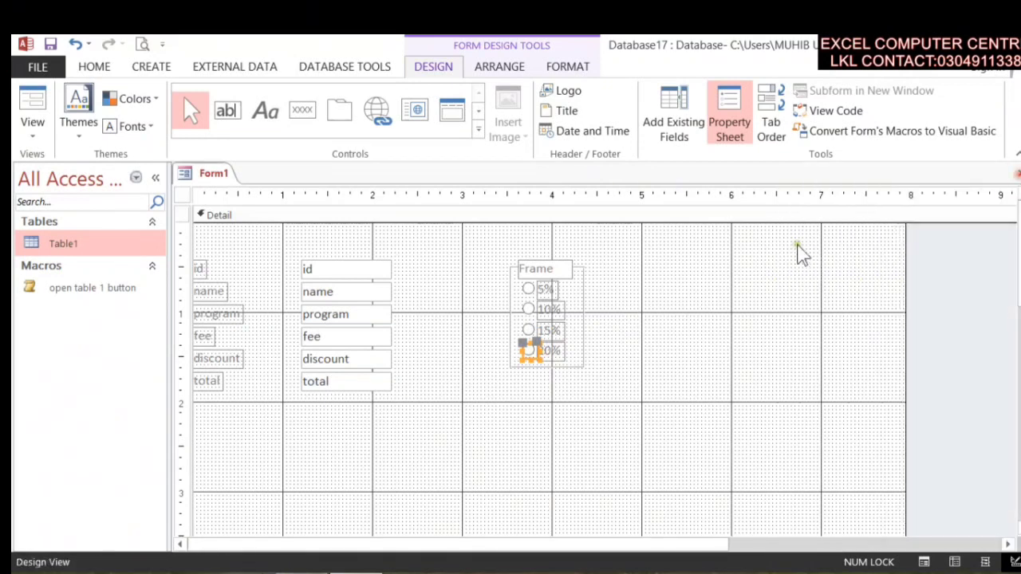
Select the whole option group frame and build a click event for it with Code Builder
click(569, 273)
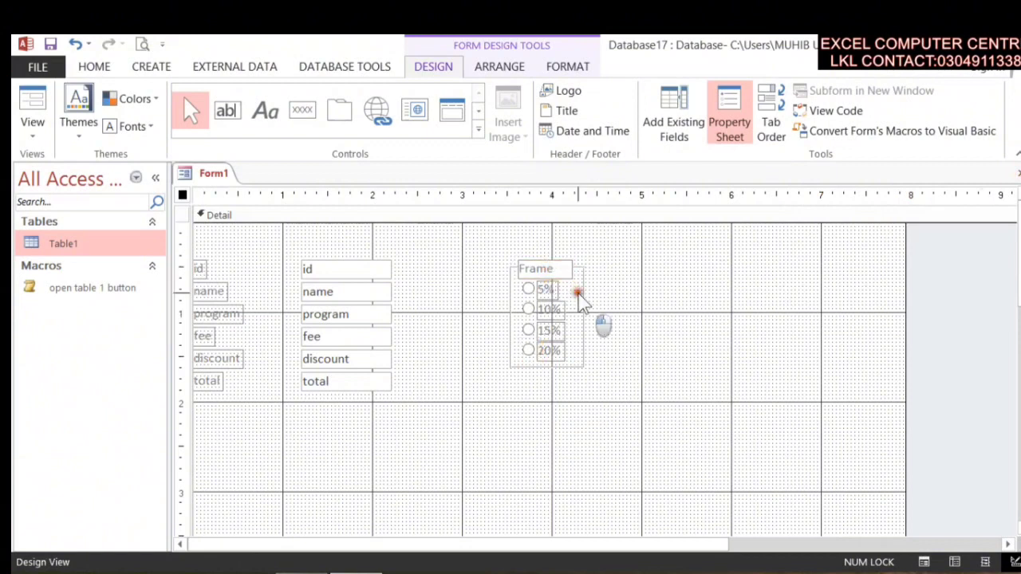
click(585, 275)
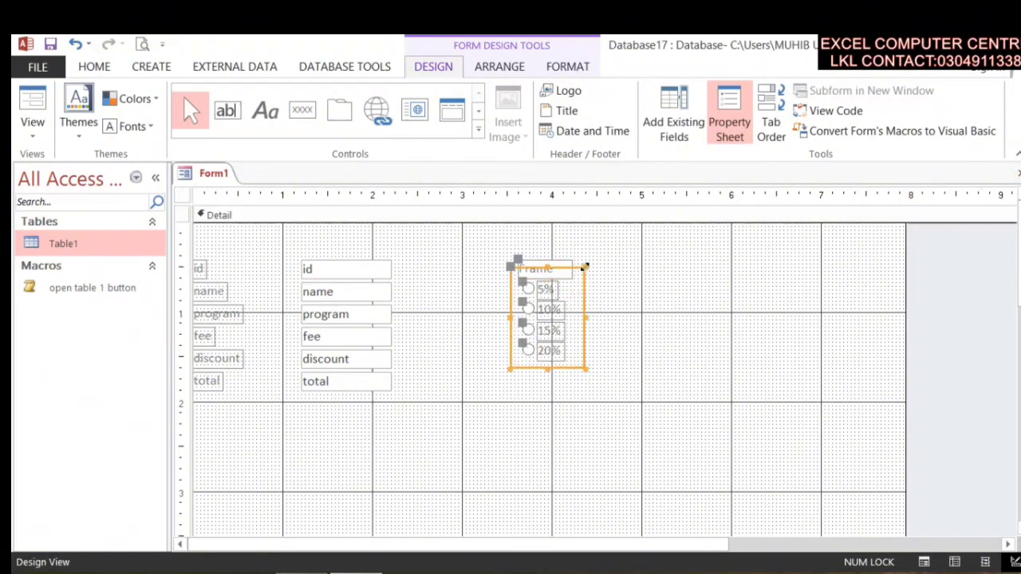
right_click(565, 272)
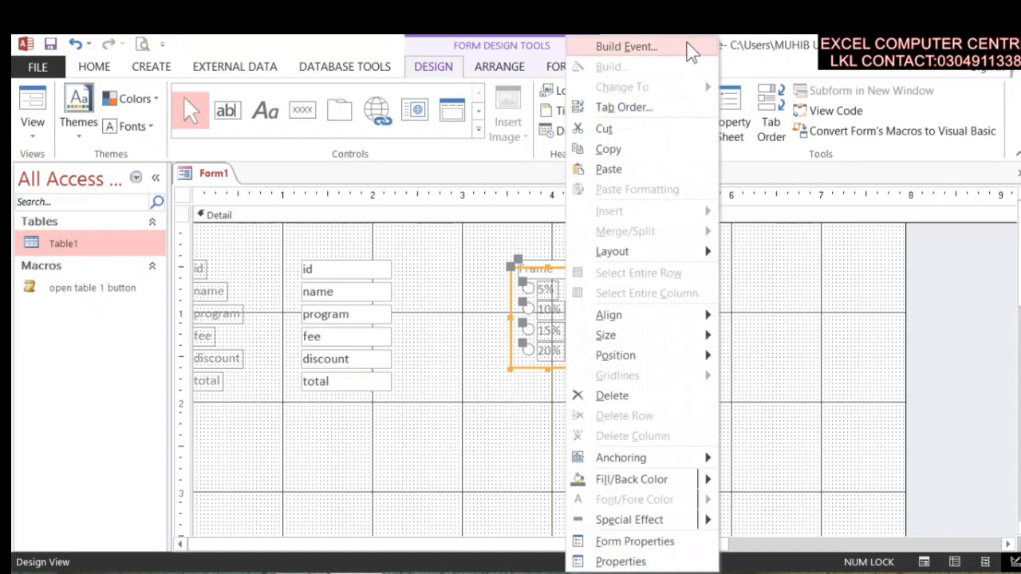
click(627, 46)
click(442, 193)
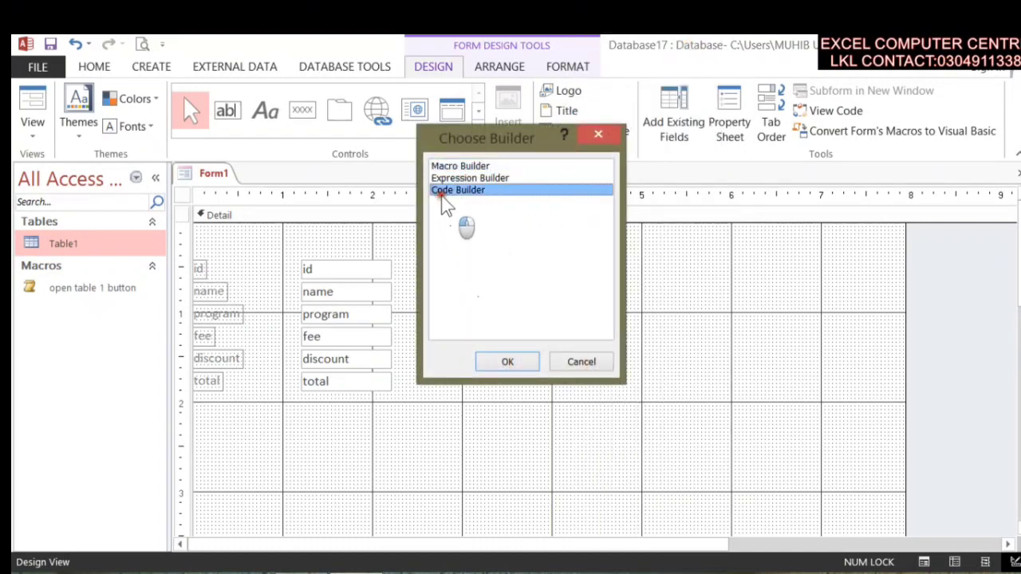
click(514, 363)
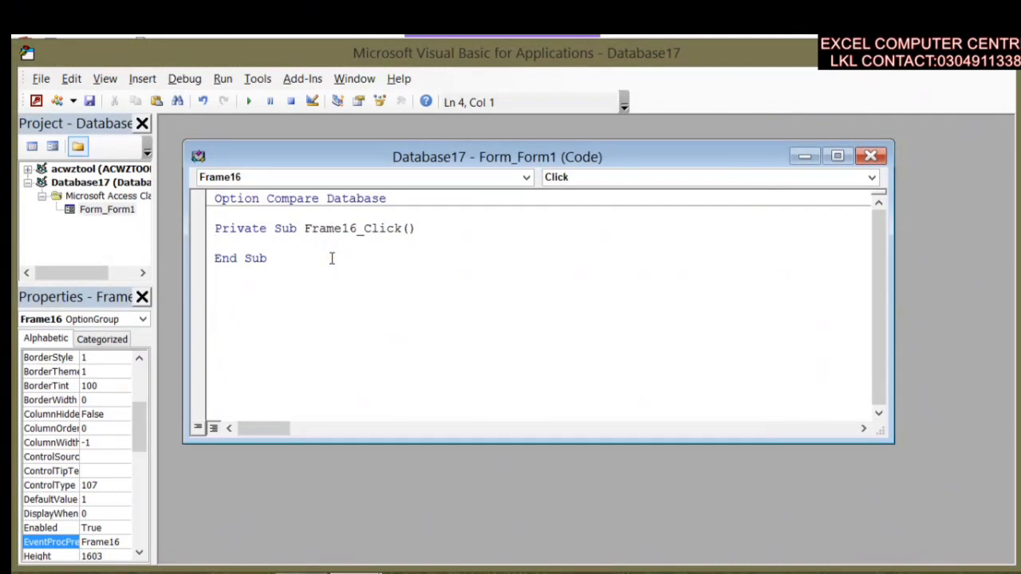
In the frame's click procedure, write "If Frame16 = 1 Then" followed by "discount = fee * 5 / 100"
text(if frame16)
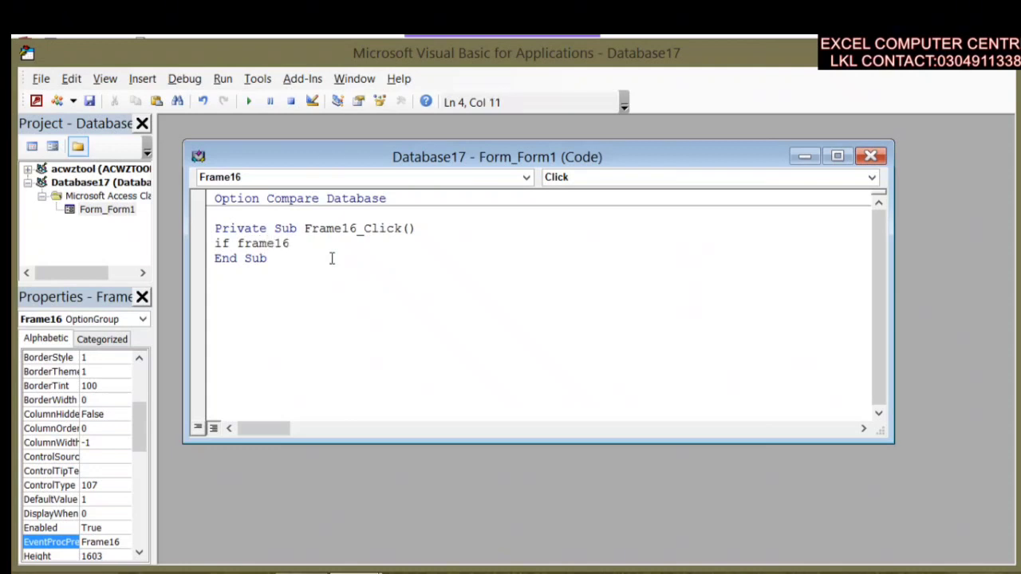
text( = 1 then)
key(Return)
text(discount )
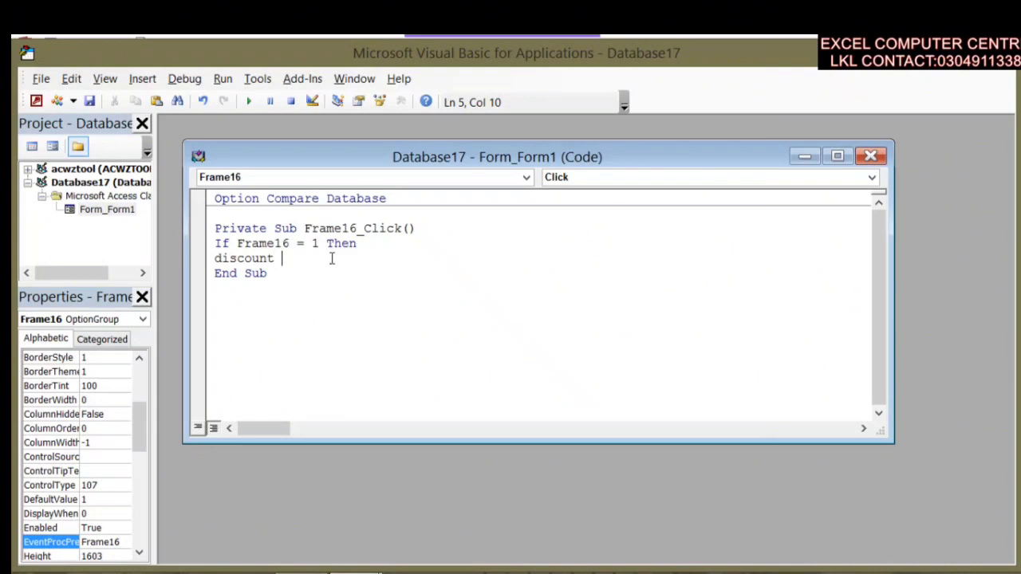
text(= fee *)
key(BackSpace)
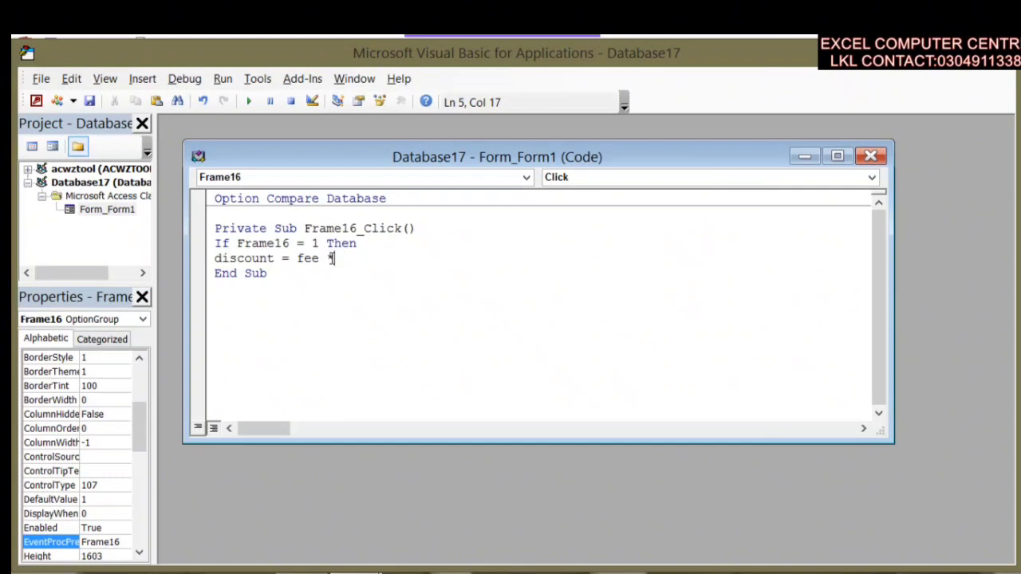
text(5/100)
key(Return)
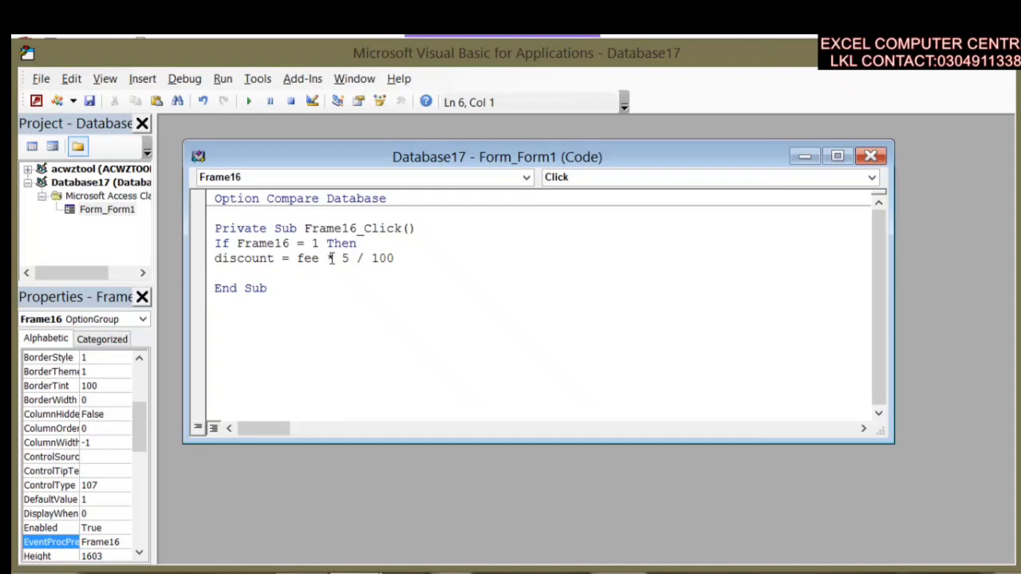
Write an ElseIf line for Frame16 with option value 2 and Then below the 5% discount calculation
text(else;)
key(BackSpace)
text(id)
key(BackSpace)
text(f )
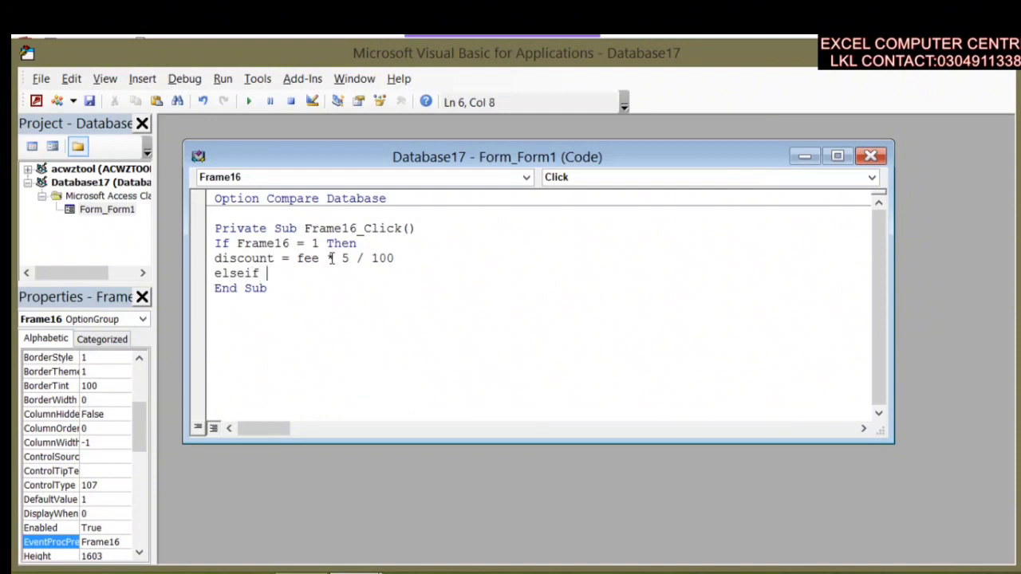
text(frame)
key(BackSpace)
text(16)
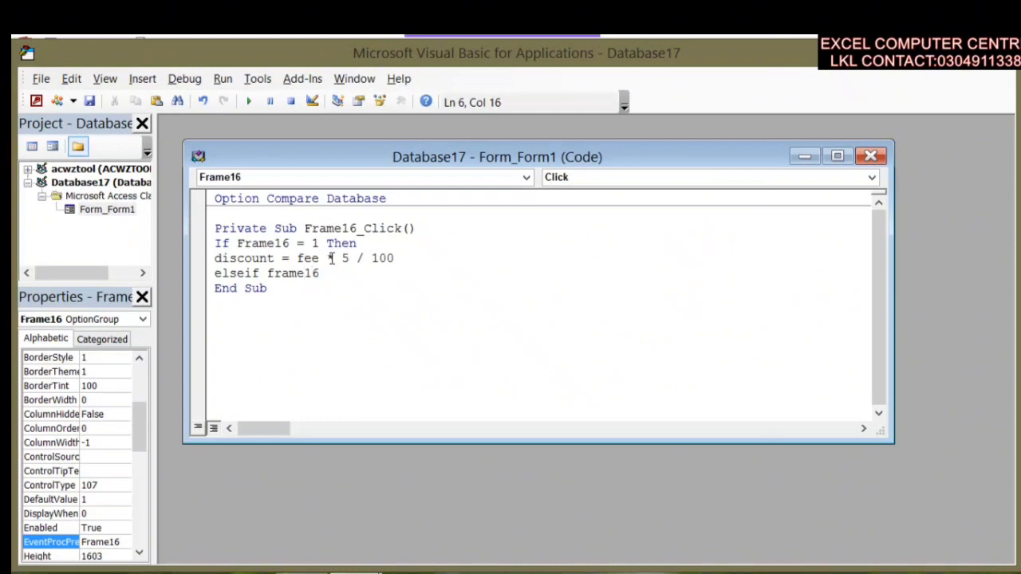
text( 2 t)
text(hemn)
key(BackSpace)
key(BackSpace)
text(n)
key(Return)
key(Return)
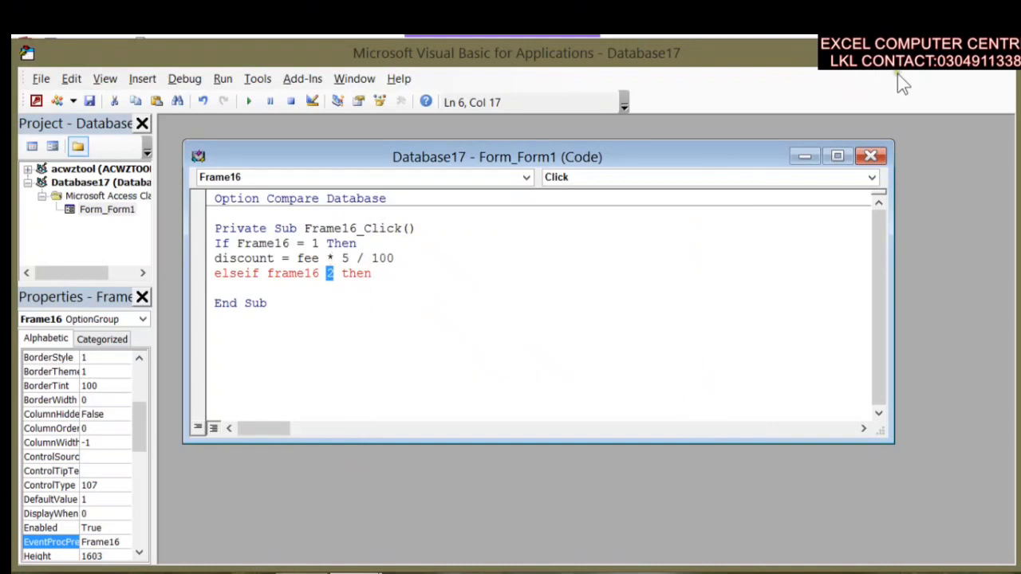
Insert the missing equals sign in the ElseIf condition, making it "ElseIf Frame16 = 2 Then", and start a new line below
click(320, 272)
text(=)
click(413, 275)
key(Return)
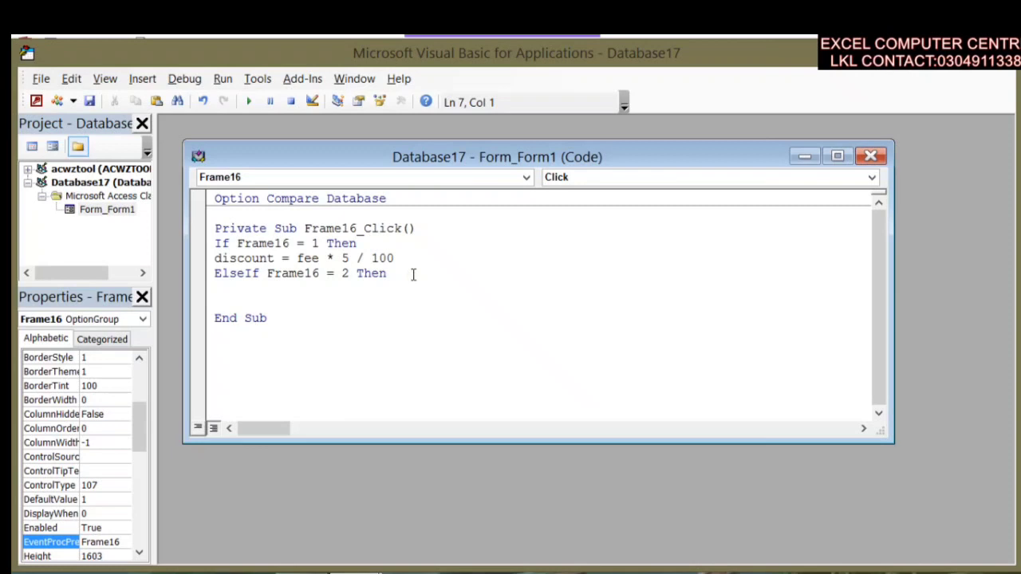
Write the 10% calculation "discount = fee * 10 / 100" under the ElseIf branch for option 2
text(di)
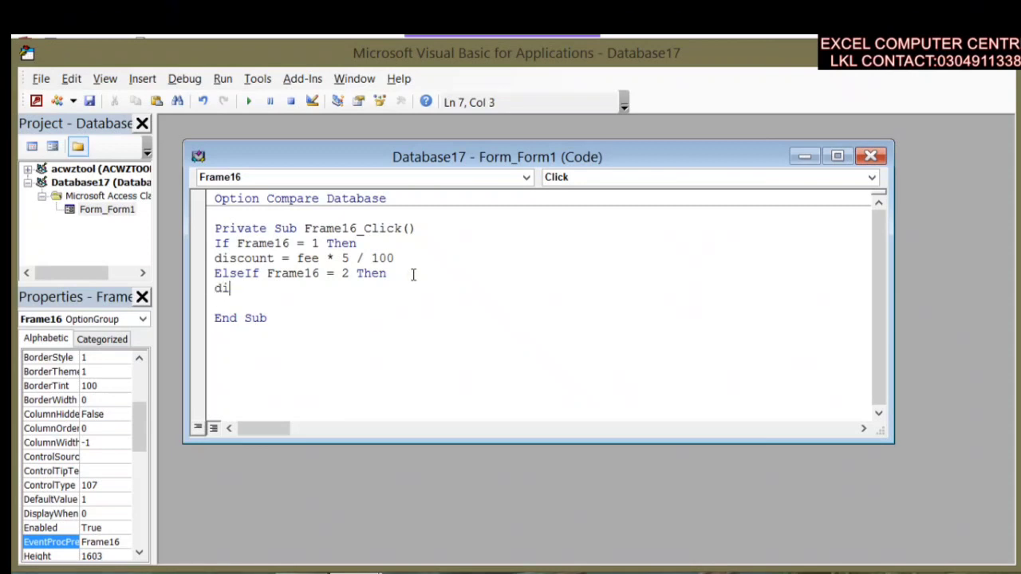
text(scount)
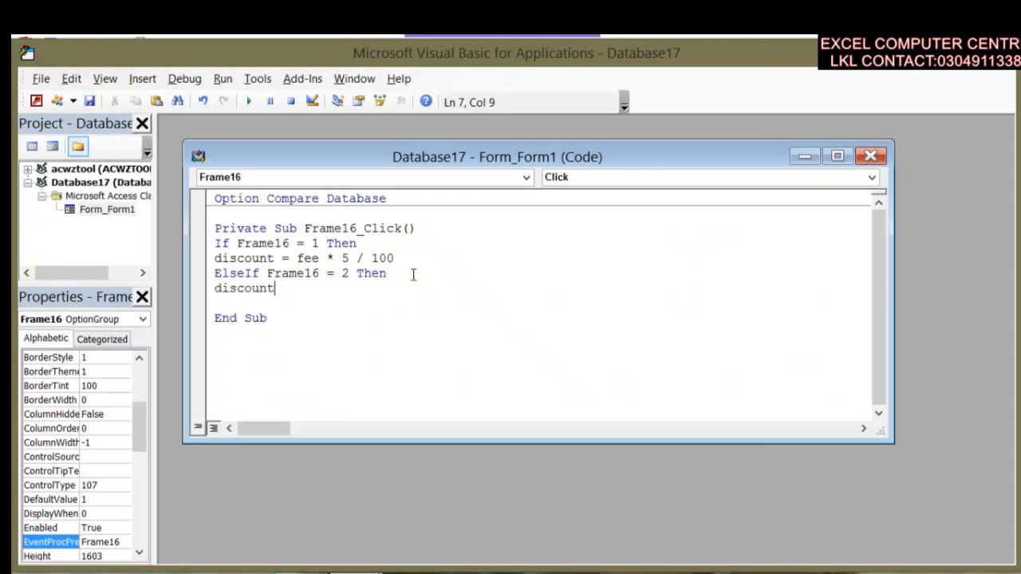
text( -)
key(BackSpace)
text(= fee * 10)
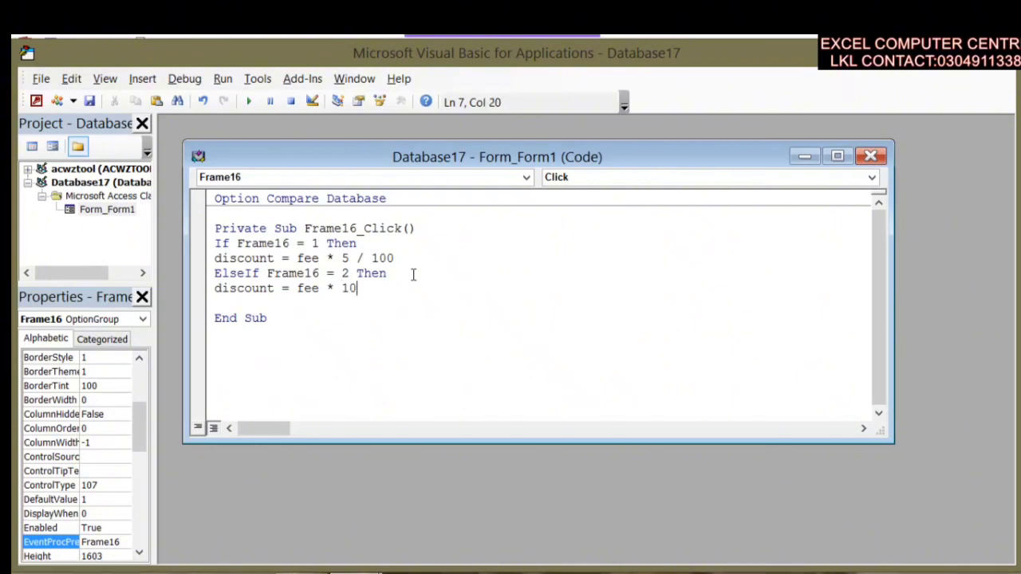
text( / 100)
key(Return)
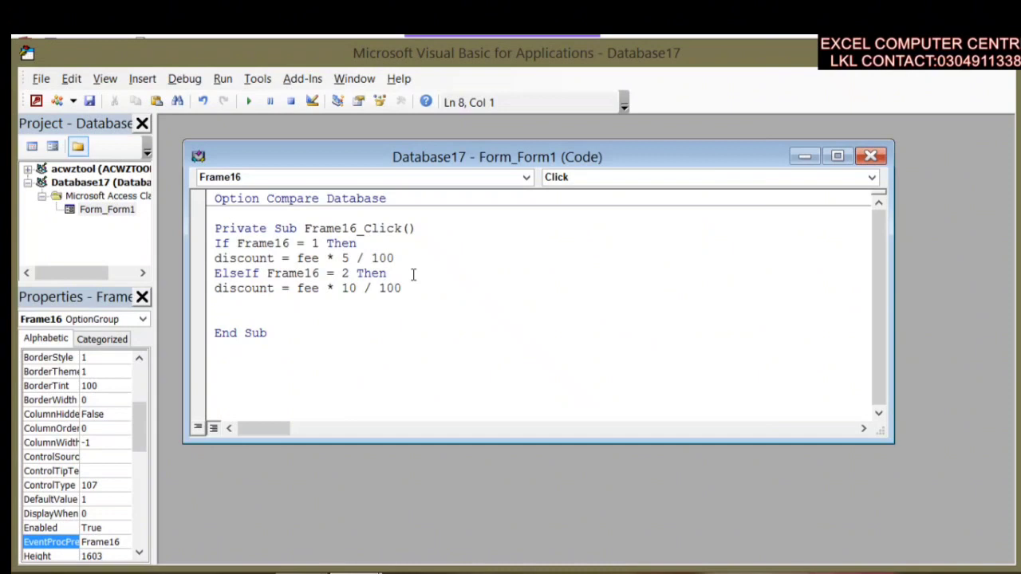
Add the line "ElseIf Frame16 = 3 Then" below the 10% discount calculation
text(el)
key(BackSpace)
text(lseif frame16)
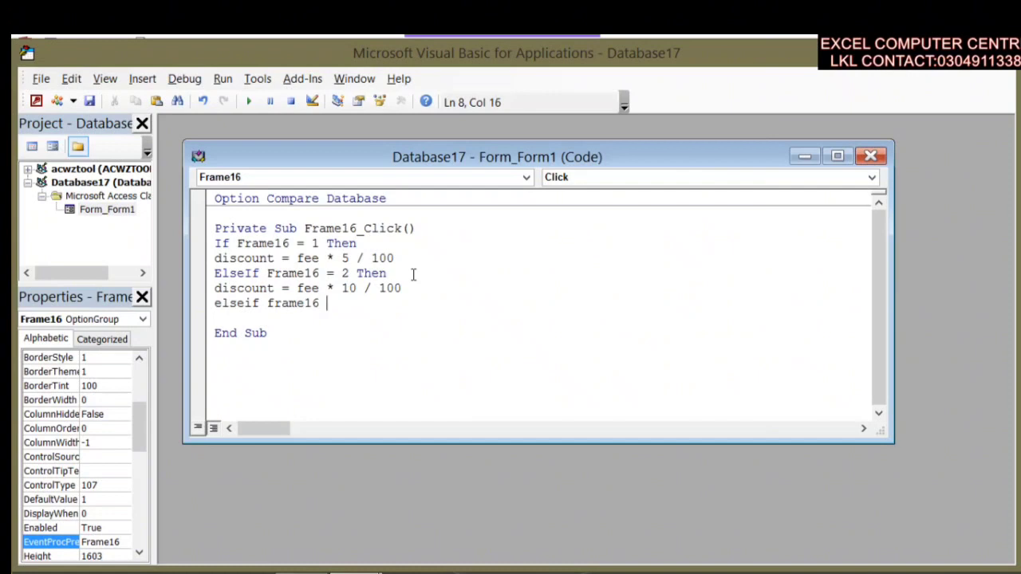
text( * 15)
key(BackSpace)
key(BackSpace)
key(BackSpace)
key(BackSpace)
key(BackSpace)
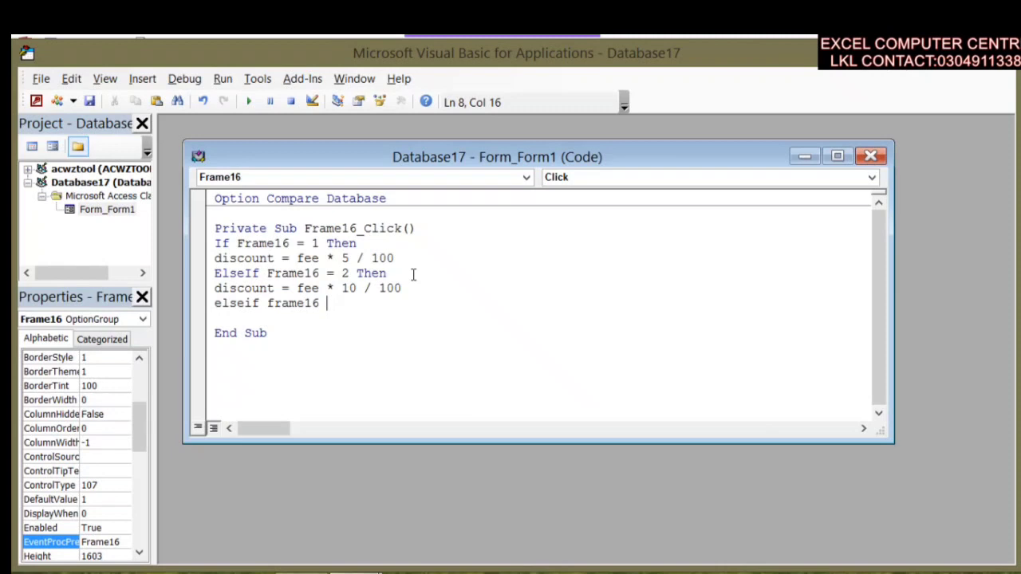
text(=3 then)
key(Return)
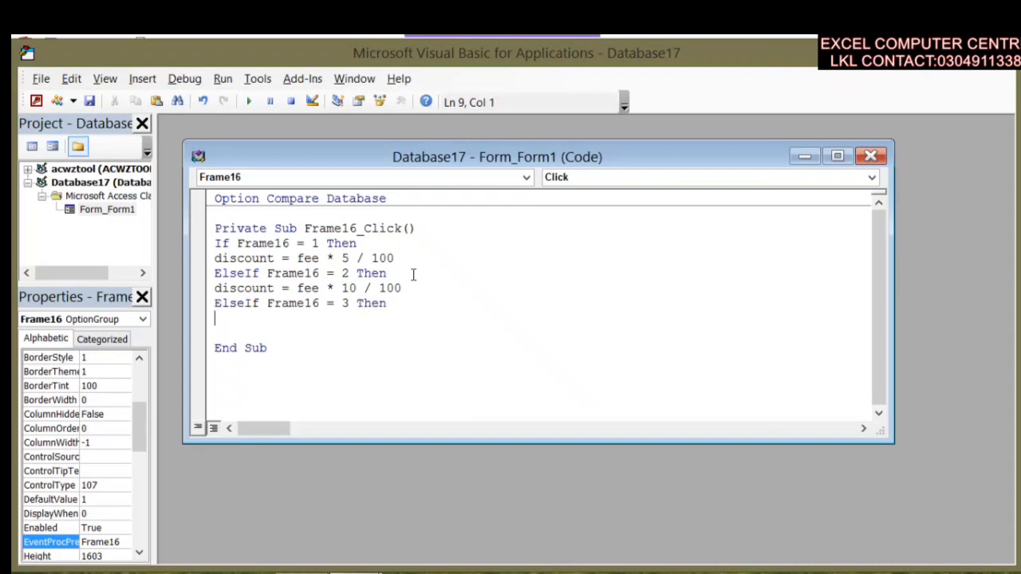
Write "discount = fee * 15 / 100" under the branch for option 3
text(disc)
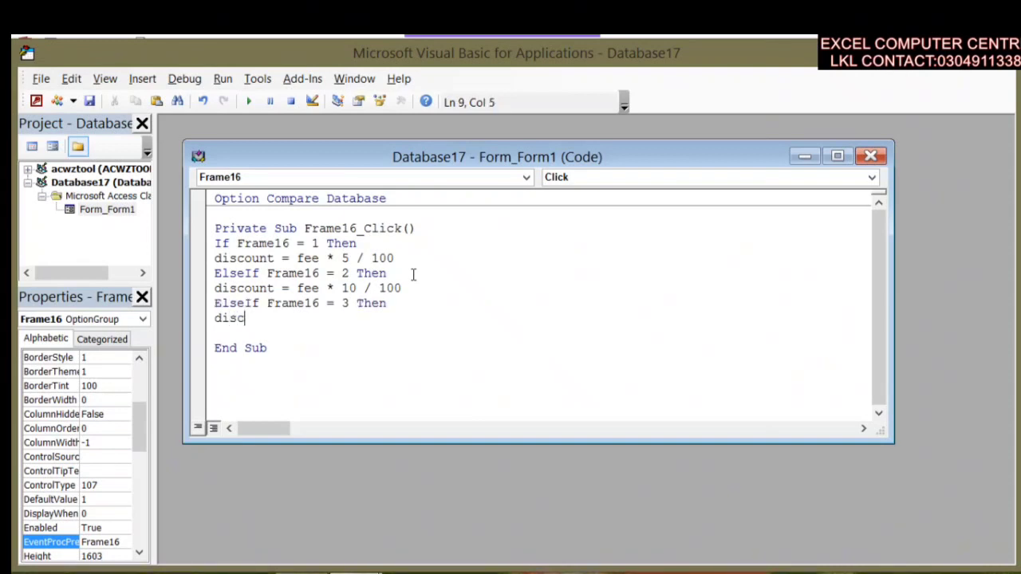
text(ount =)
text(=)
key(BackSpace)
key(BackSpace)
text(-)
key(BackSpace)
text(=fe)
key(BackSpace)
key(BackSpace)
text(fee )
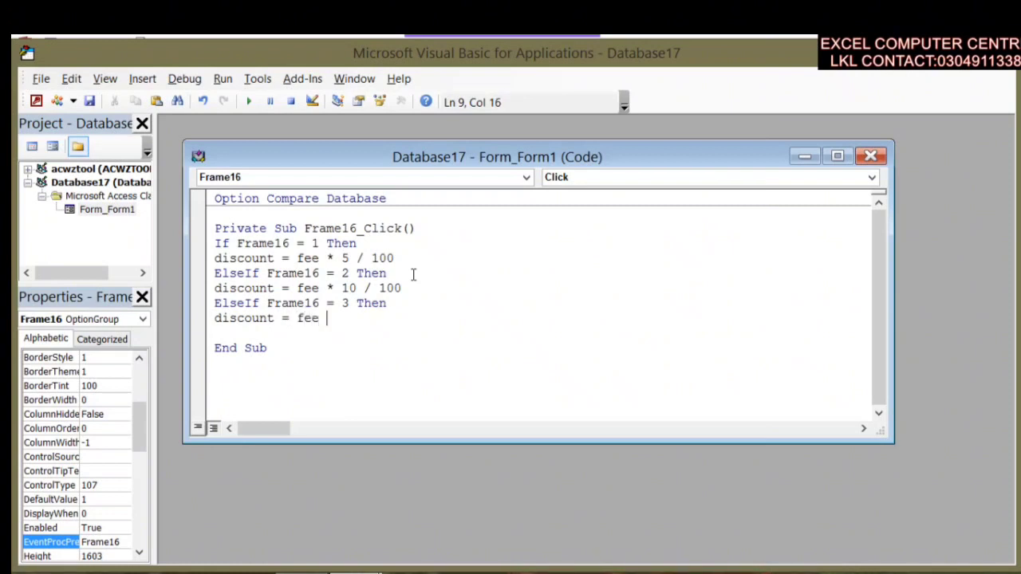
text(* 15 / 100)
key(Return)
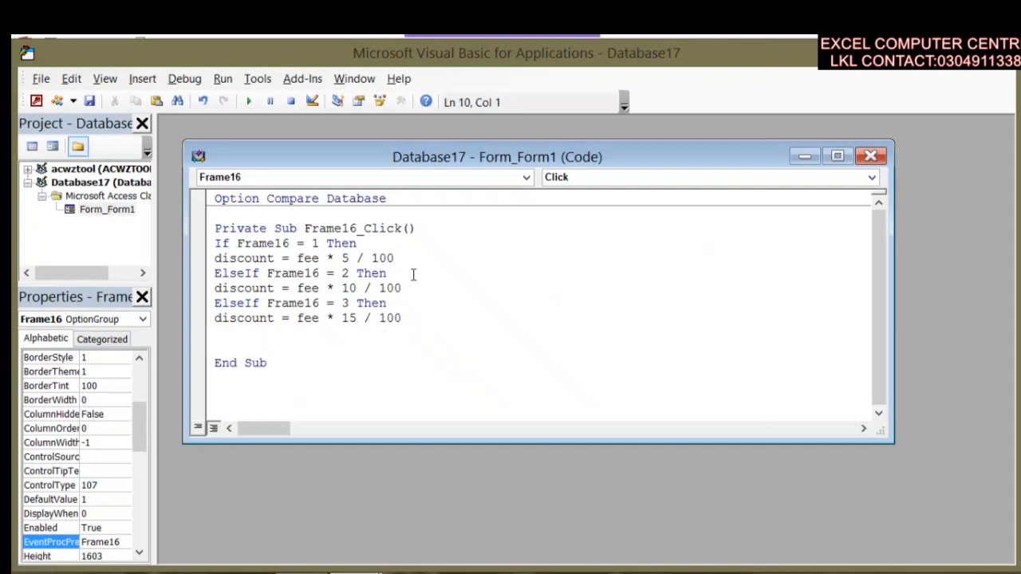
Add the line "ElseIf Frame16 = 4 Then" below the 15% discount calculation
text(elseif)
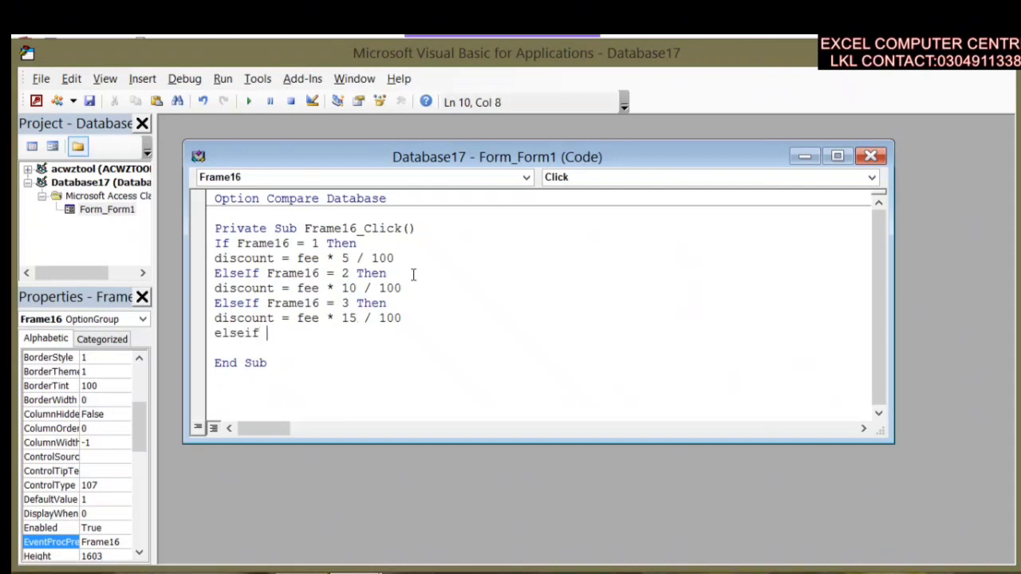
text( frame)
text(6 = 4 then)
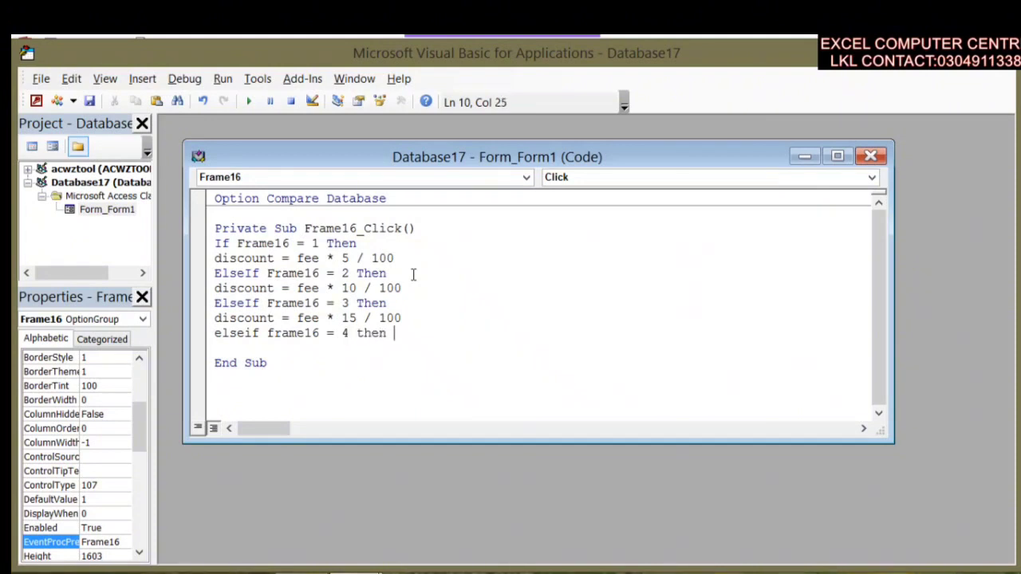
key(Return)
Write "discount = fee * 20 / 100" under the branch for option 4
text(dicp)
key(BackSpace)
key(BackSpace)
text(scount )
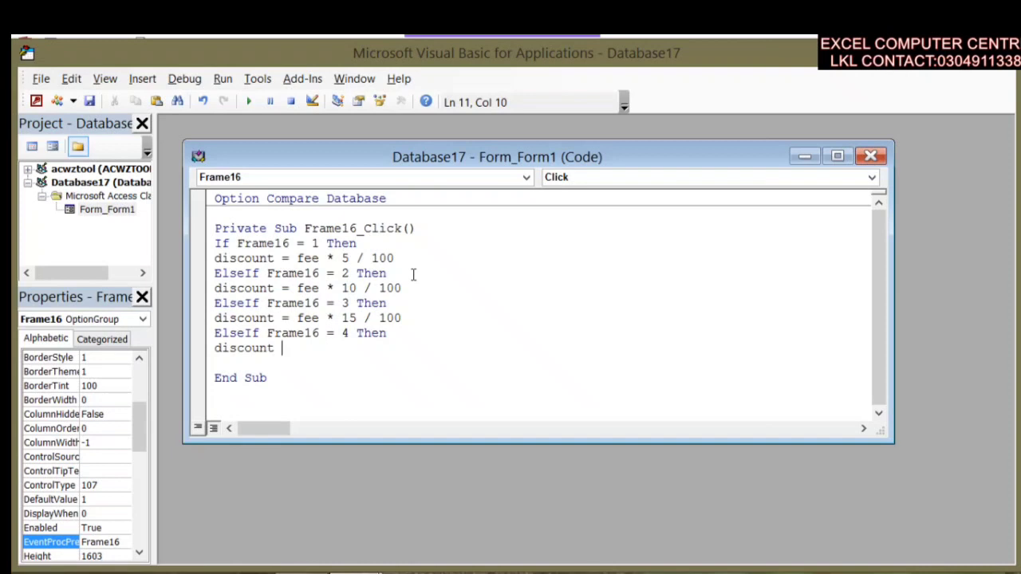
text(= fee )
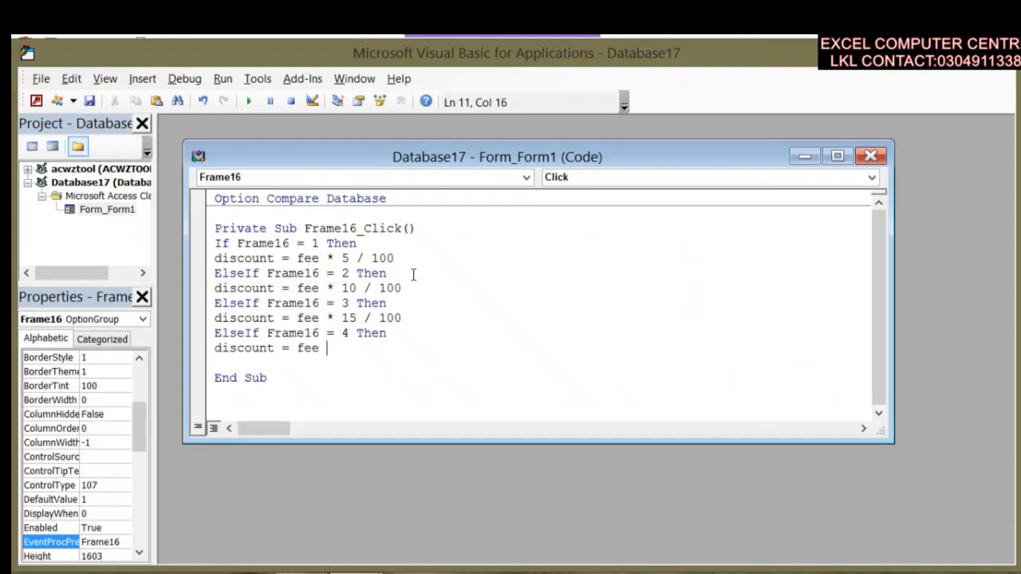
text(* 20 / 100)
key(Return)
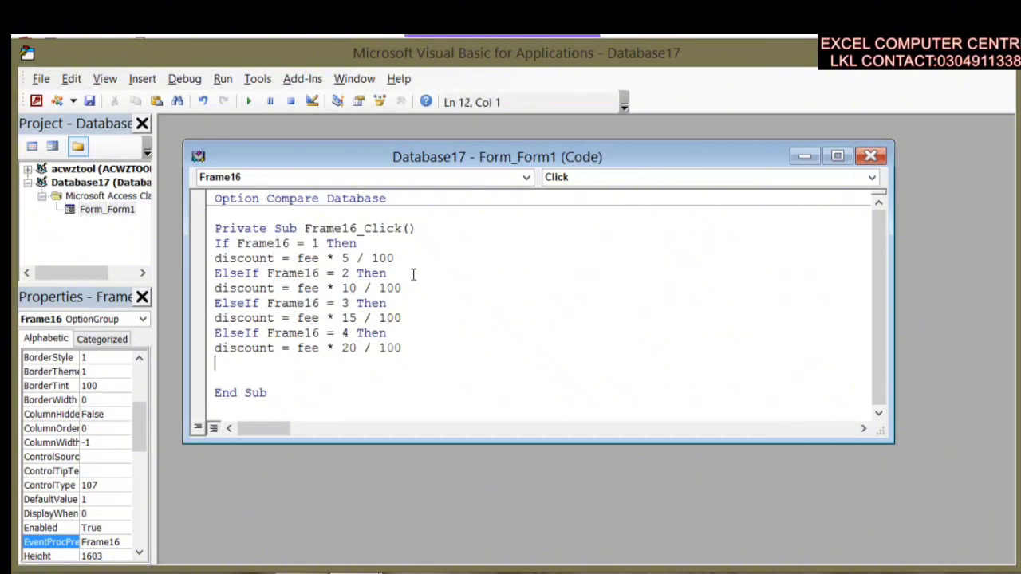
Close the conditional block with "End If" above End Sub, leaving no stray characters after it
text(end if)
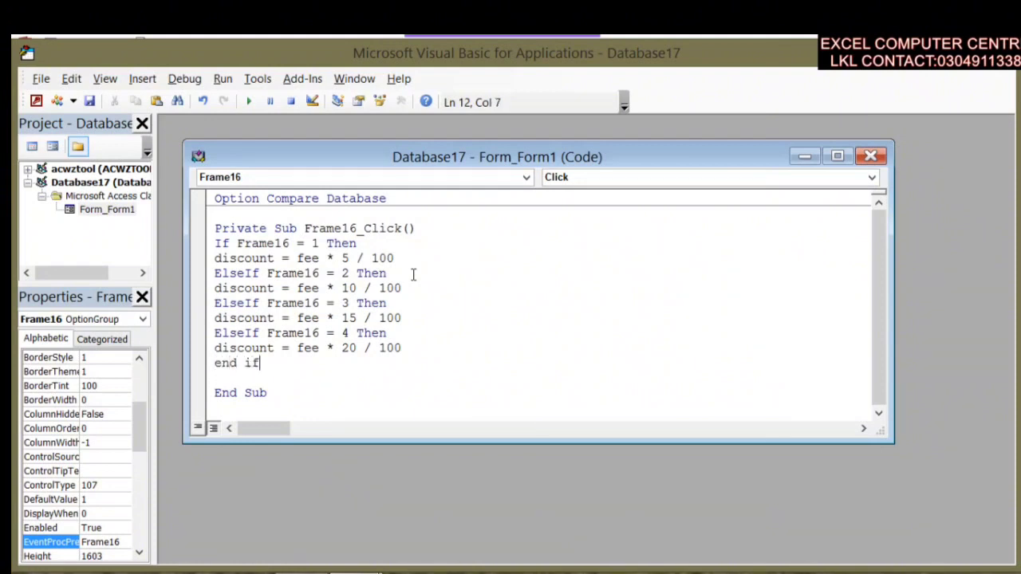
key(Return)
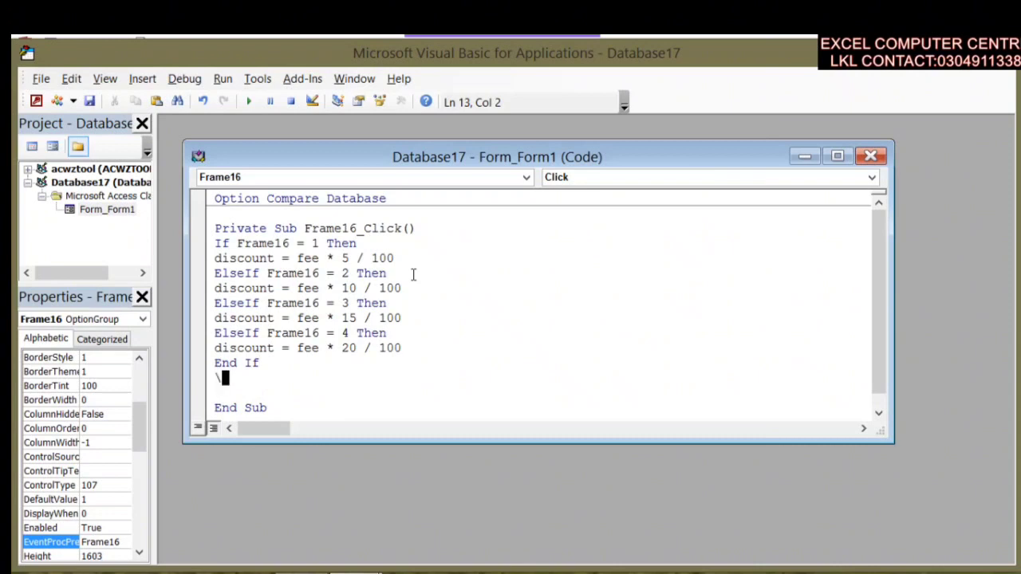
key(BackSpace)
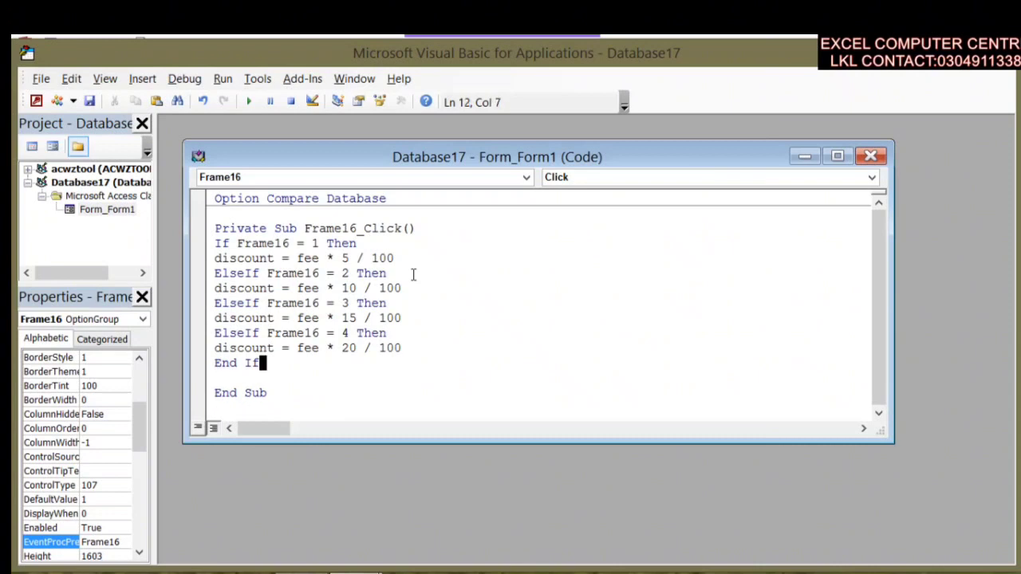
Switch back to Access and show Form1 in Form View
click(37, 104)
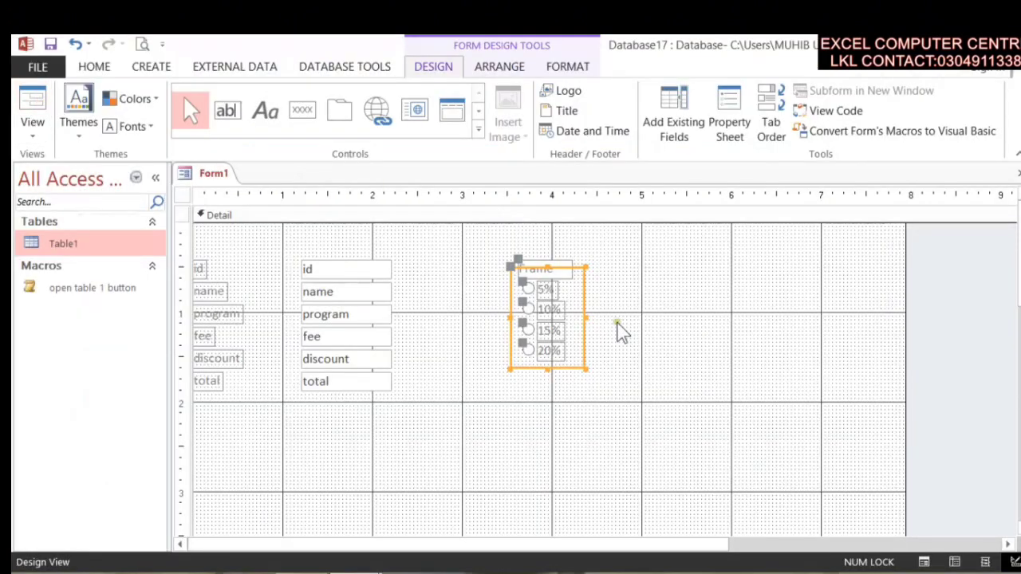
right_click(230, 174)
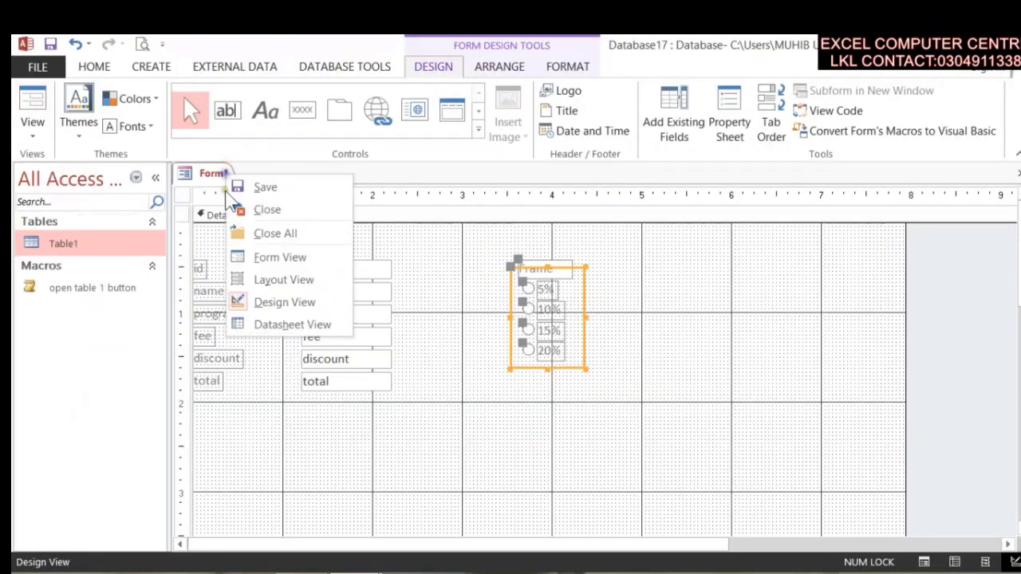
click(275, 257)
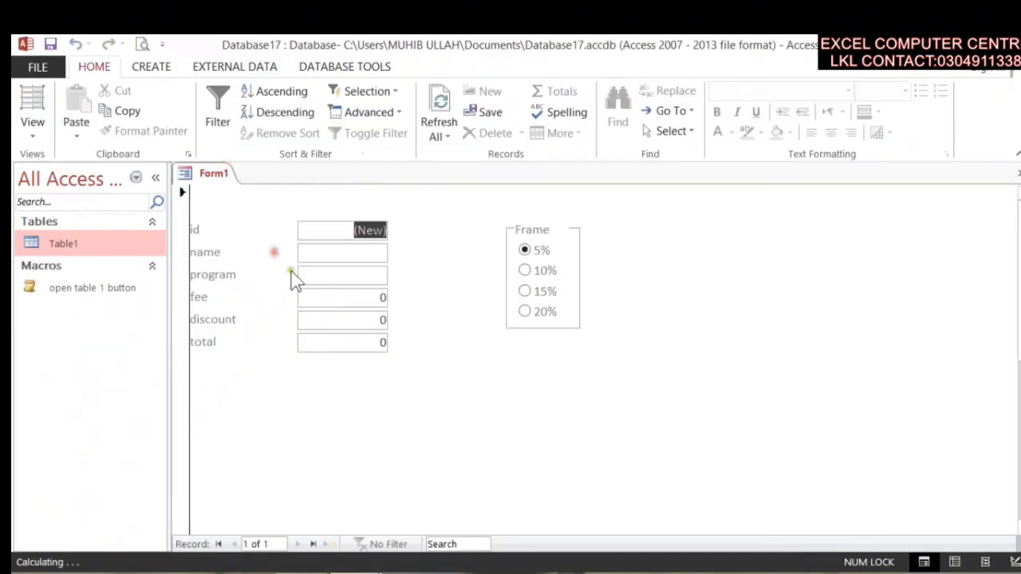
Fill in the first record with the student's name, program "word" and fee 600, and choose the 10% discount option
click(355, 250)
text(wali)
key(Tab)
text(word)
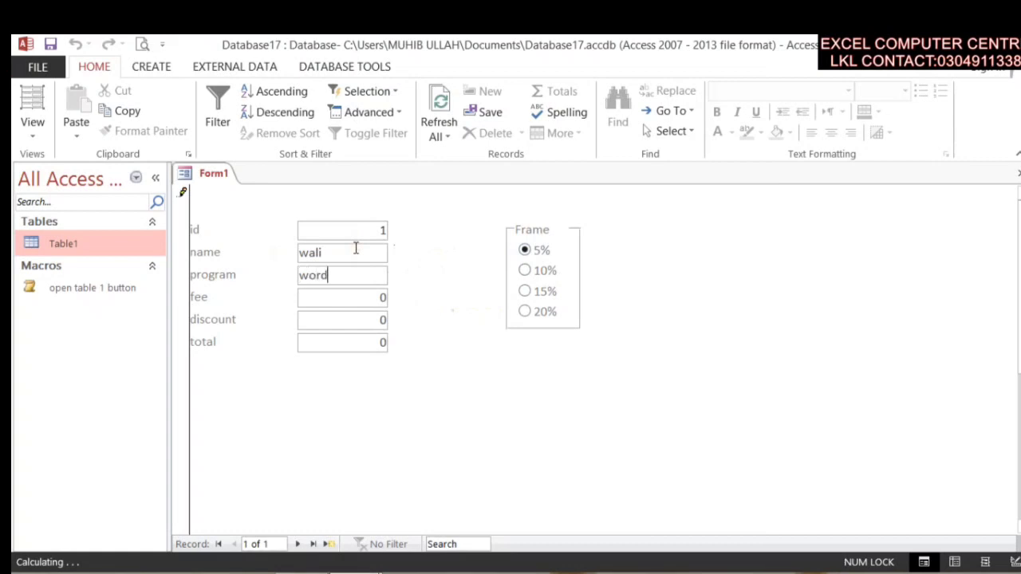
key(Tab)
text(60)
key(Tab)
click(539, 271)
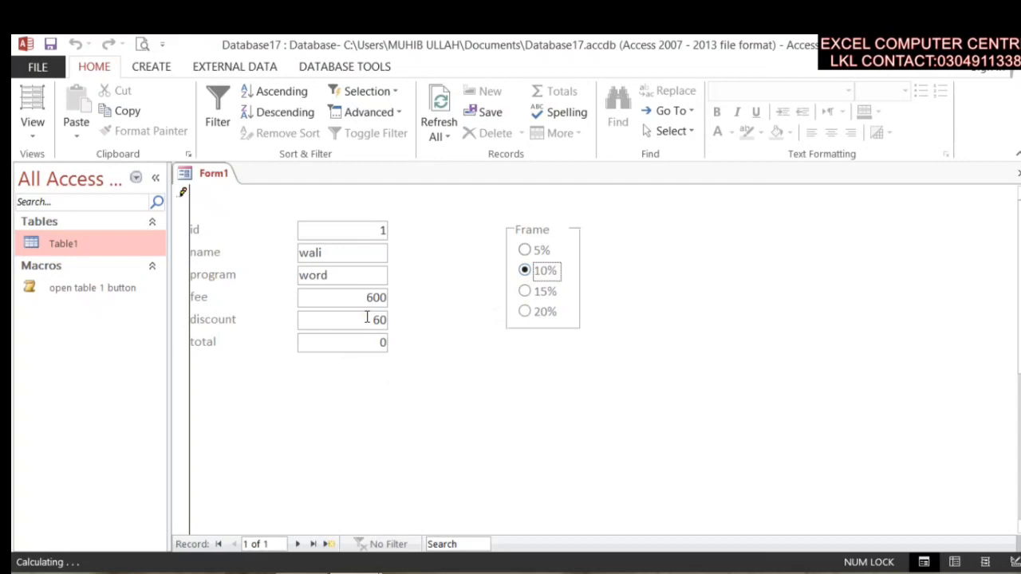
In Form1's Design View, replace the total text box's field binding with the expression =[fee]-[discount]
right_click(214, 172)
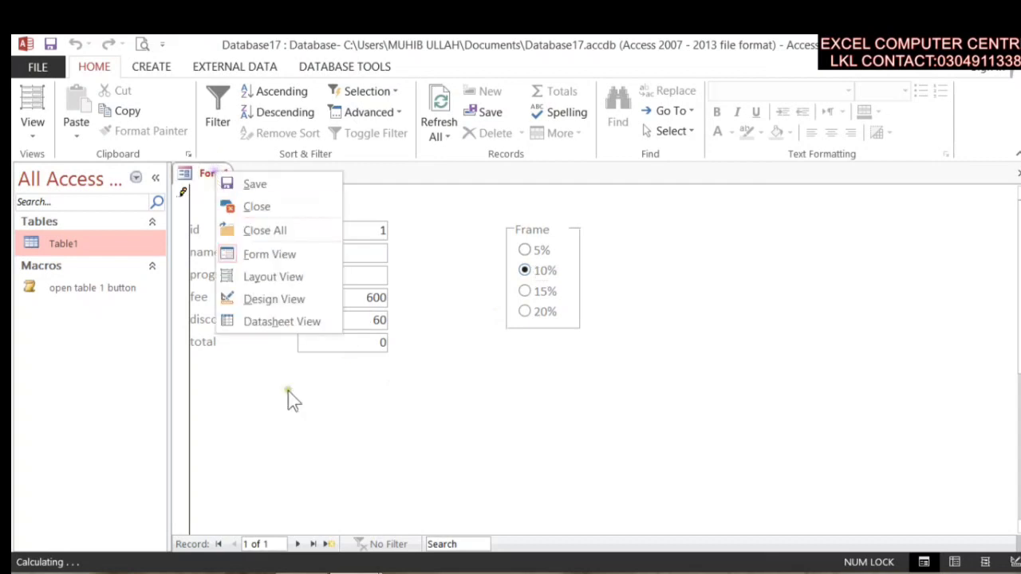
click(276, 299)
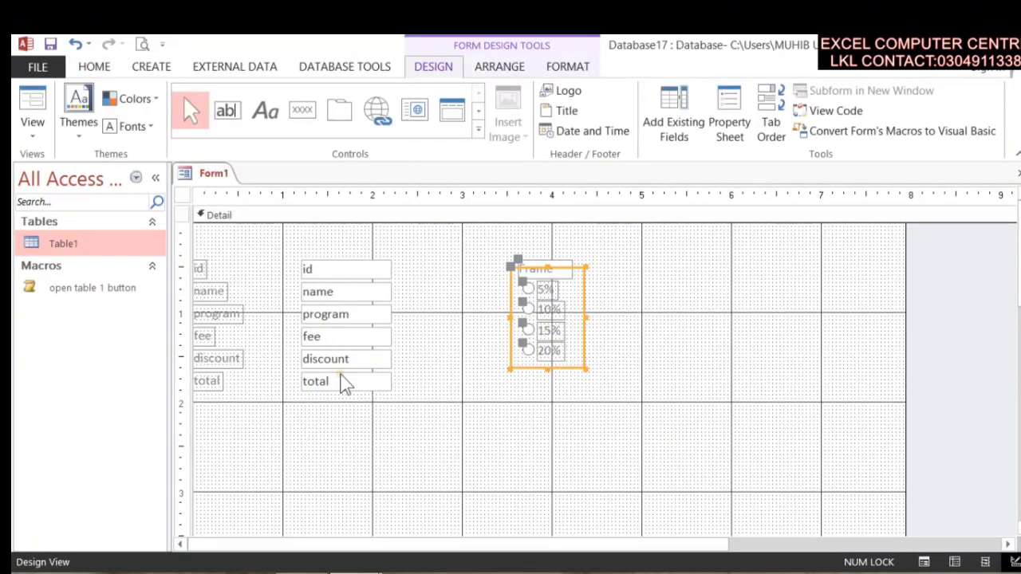
click(333, 386)
click(334, 386)
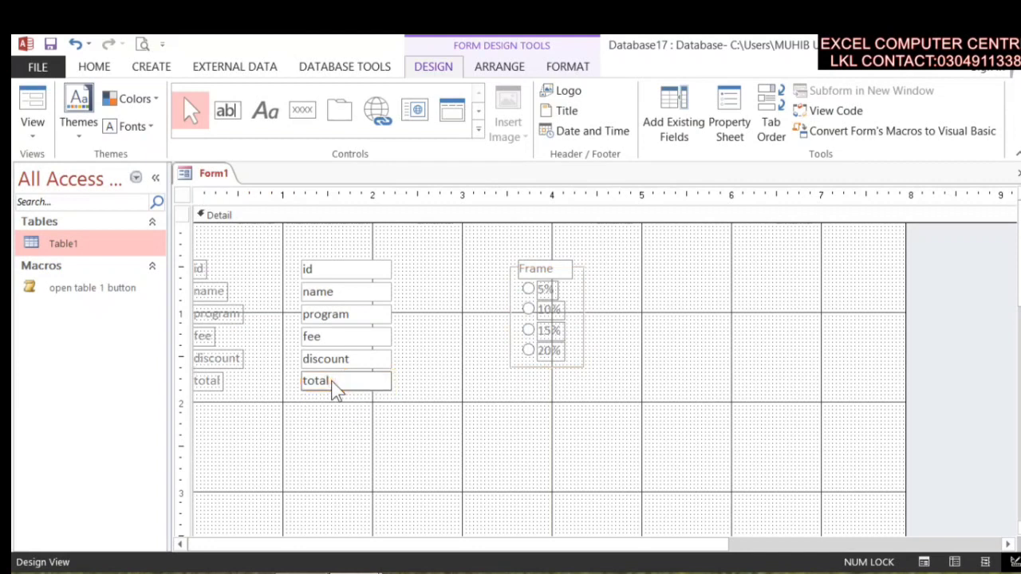
key(BackSpace)
key(BackSpace)
key(BackSpace)
key(BackSpace)
text(=[fee]-dis)
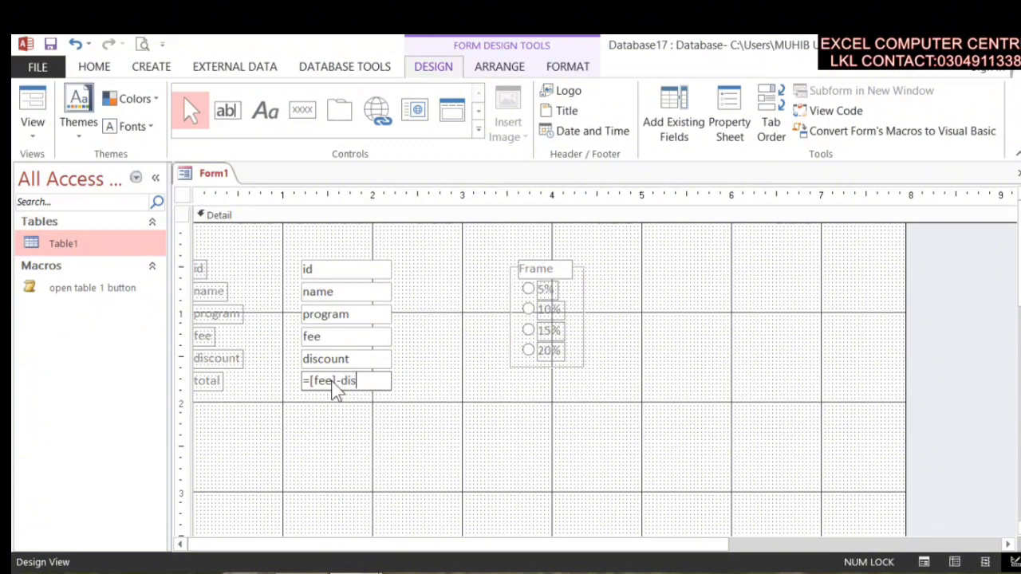
text(count])
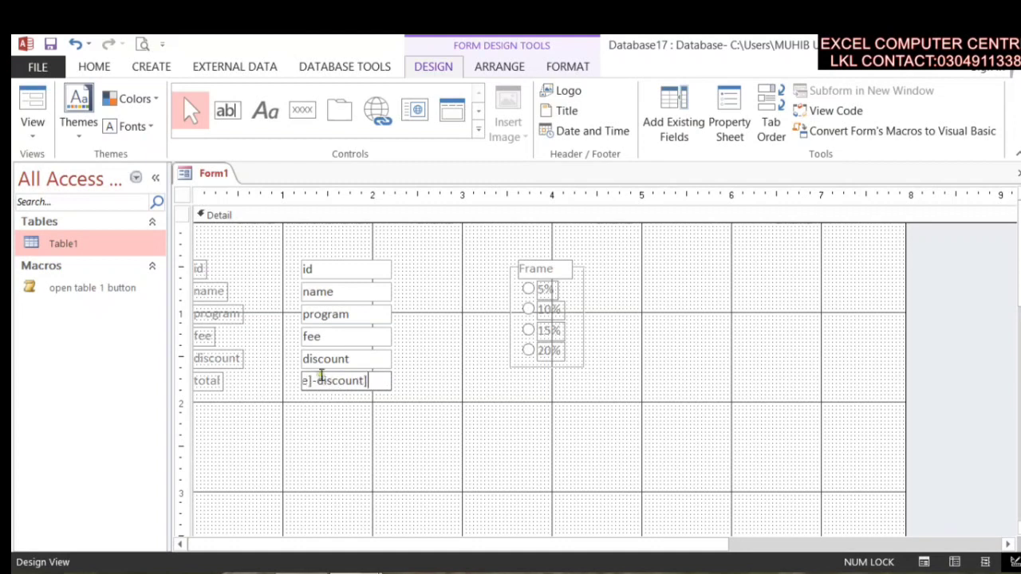
click(317, 381)
text([)
key(Return)
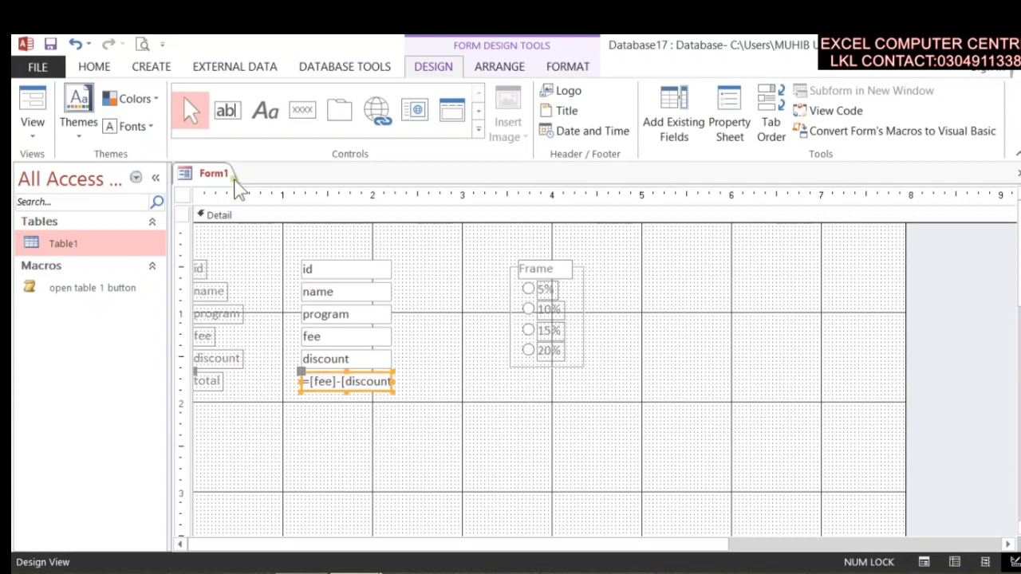
Show Form1 in Form View and advance through the first record's fields to a new blank record
right_click(190, 172)
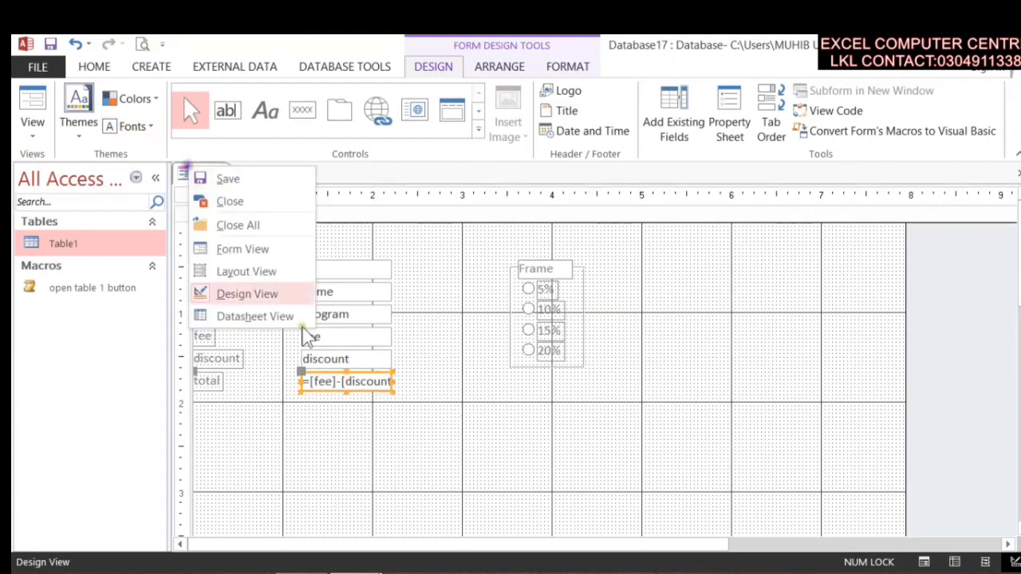
click(276, 249)
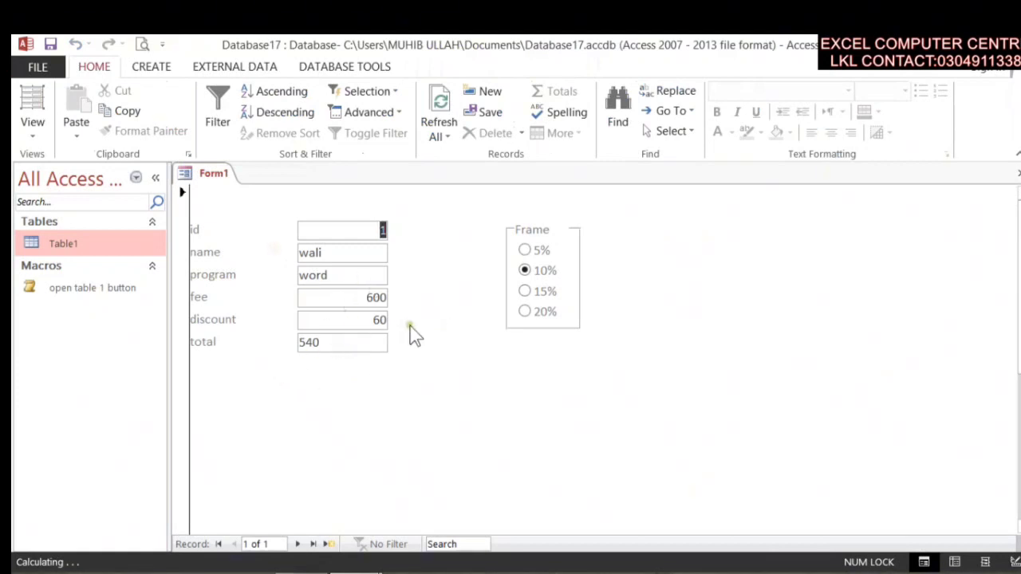
key(Tab)
key(Tab)
key(Tab)
key(Tab)
key(Tab)
key(Tab)
key(Tab)
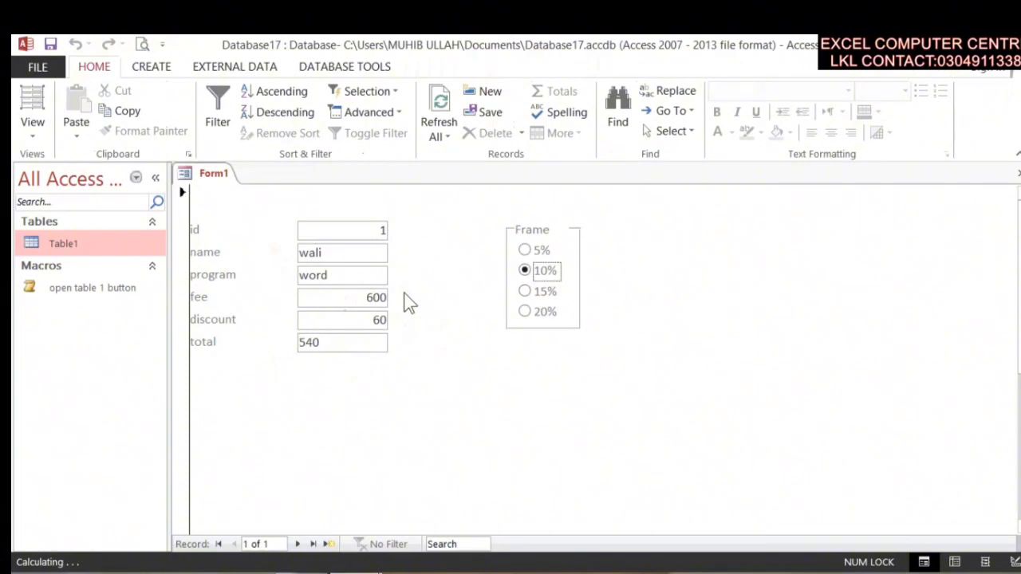
Fill in the second record with the student's name, program "excel", fee 900 and the 20% discount option, and advance to a new record
click(315, 255)
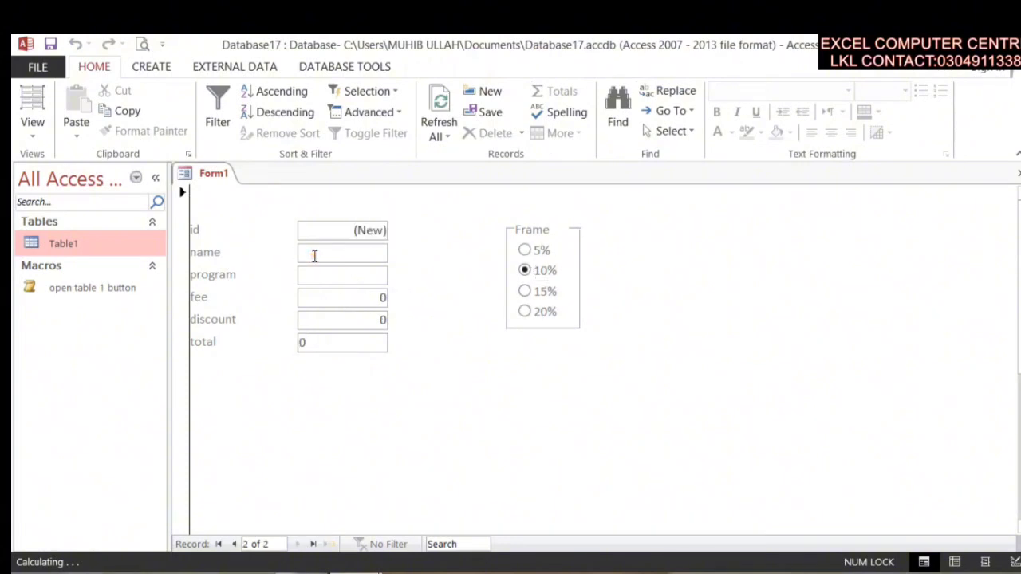
text(sabir)
key(Tab)
text(exce)
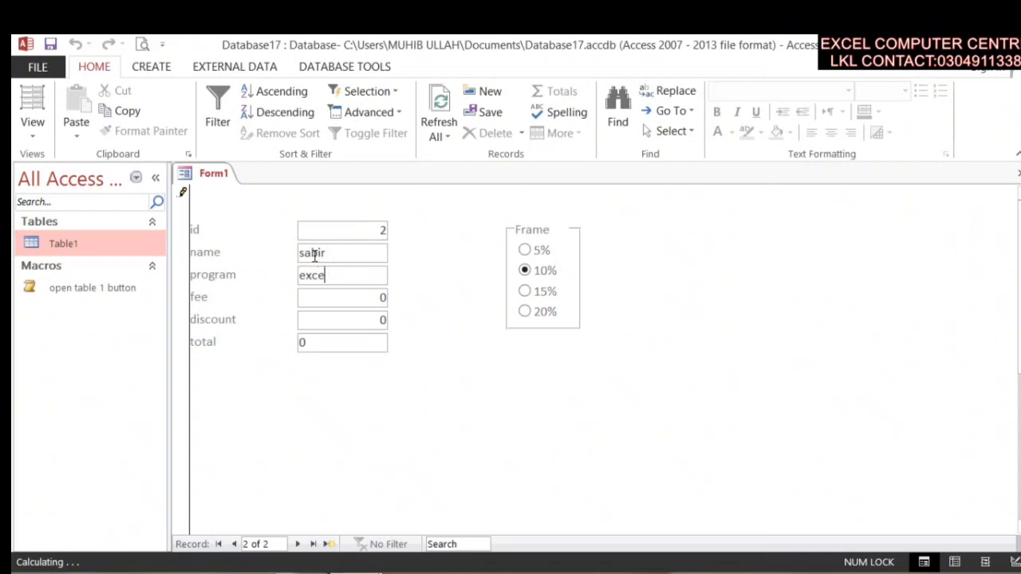
text(kl)
key(Tab)
text(900)
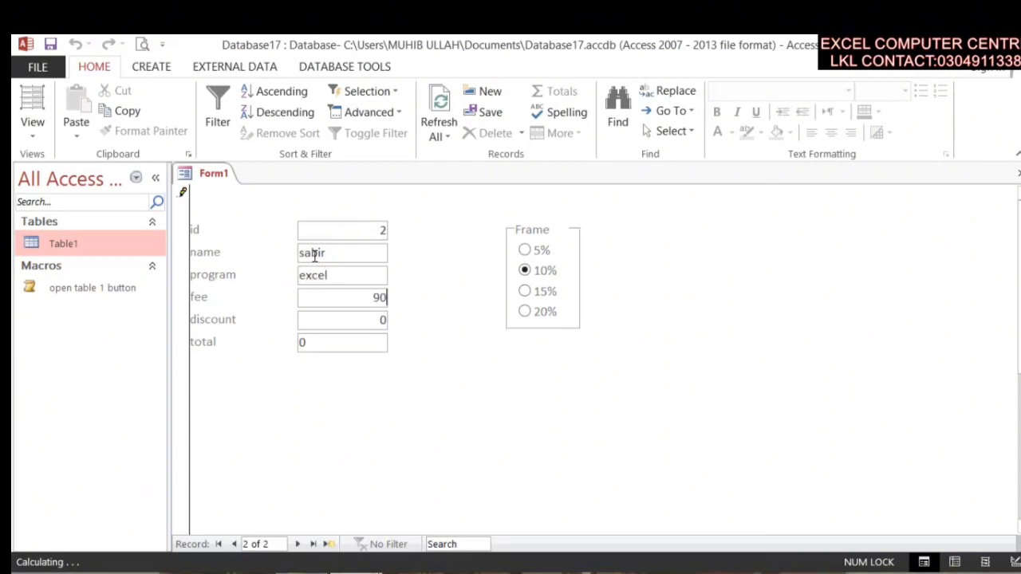
key(Tab)
click(527, 311)
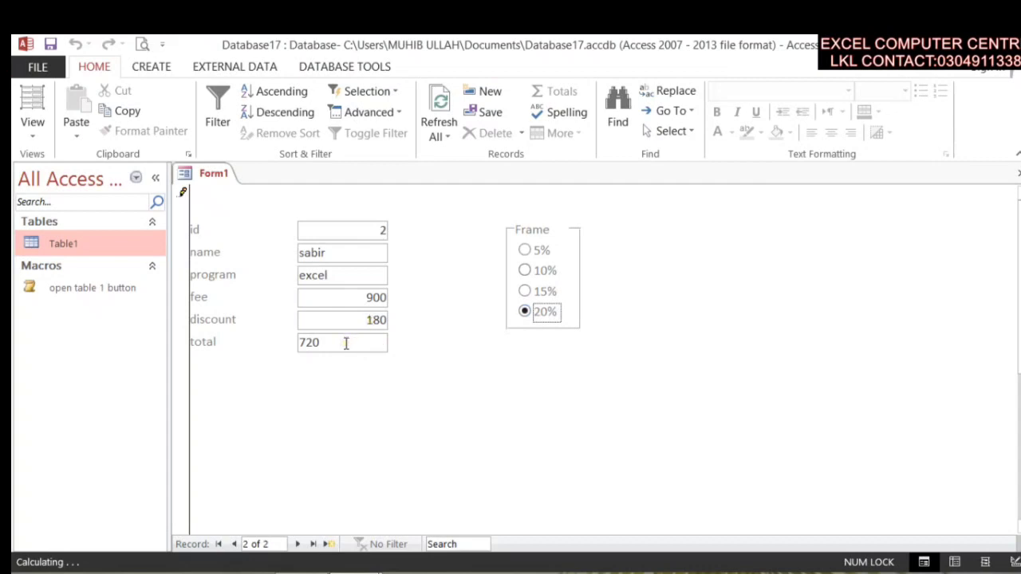
key(Tab)
key(Tab)
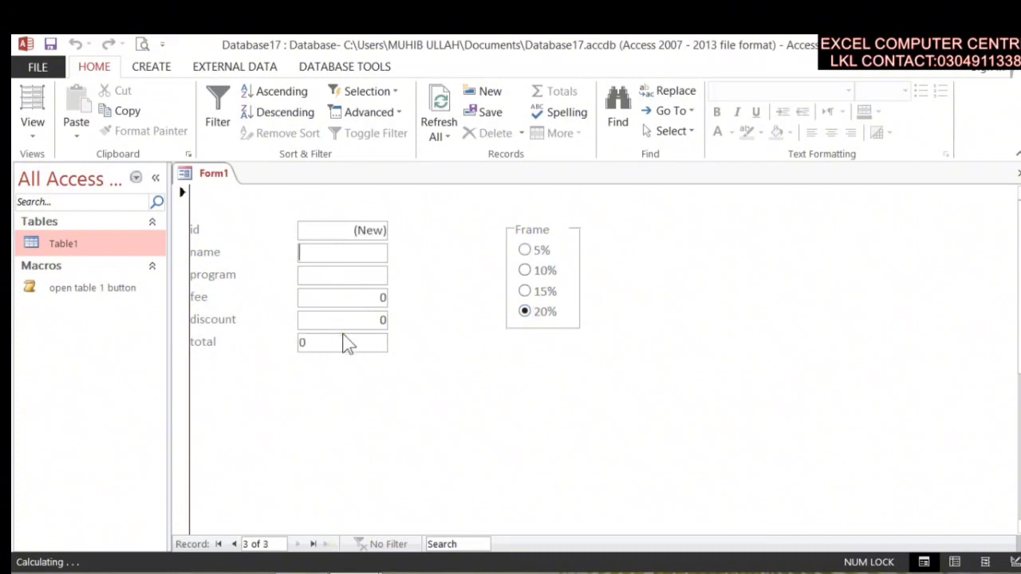
Fill in the third record with the student's name, program "power point" and fee 950, and choose the 10% discount option
text(sgah)
key(BackSpace)
key(BackSpace)
key(BackSpace)
text(han)
key(Tab)
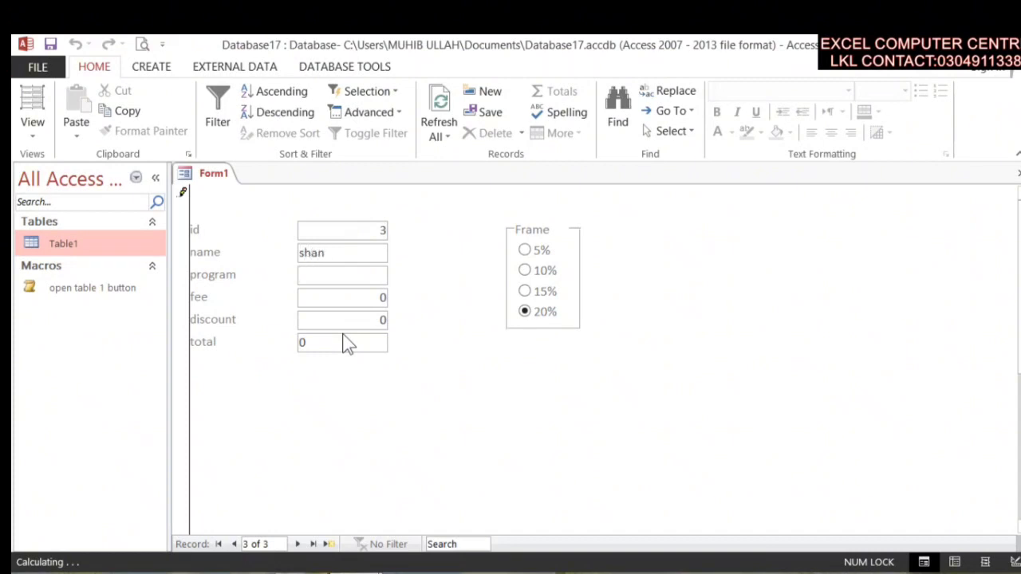
text(power point)
key(Tab)
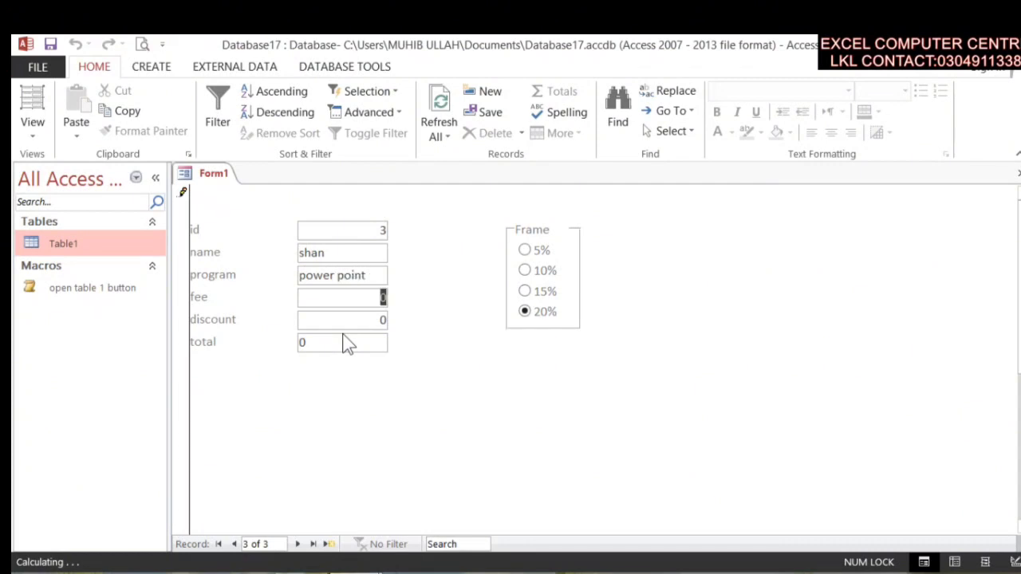
text(9)
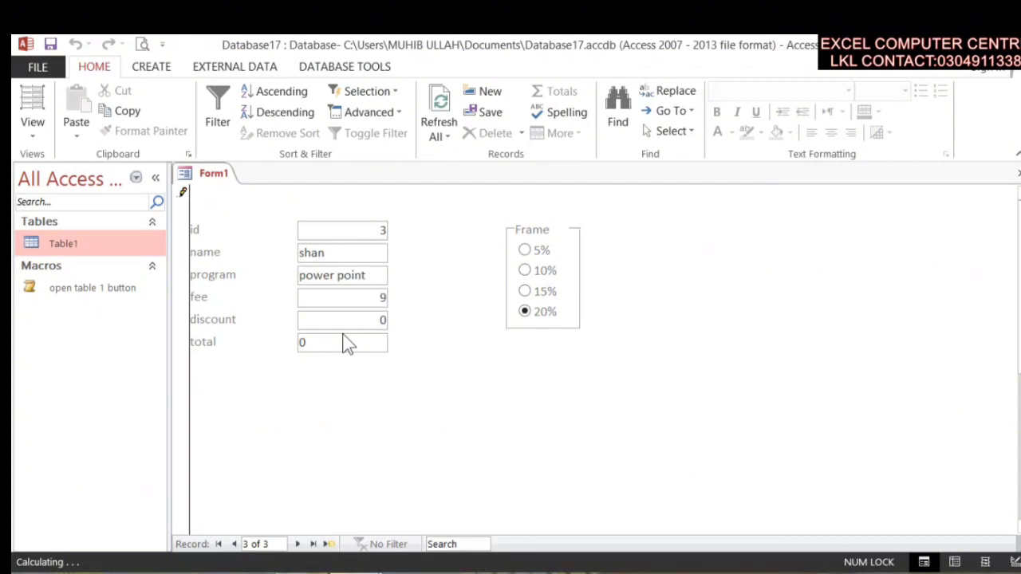
text(50)
key(Tab)
click(544, 271)
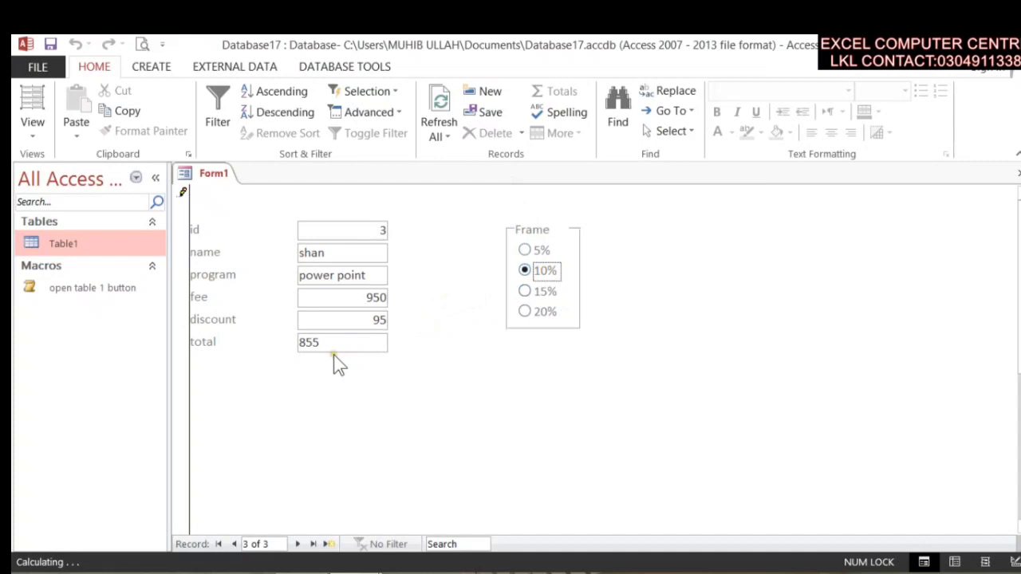
Open Table1 to check the stored discount and total values, and close it again
double_click(107, 251)
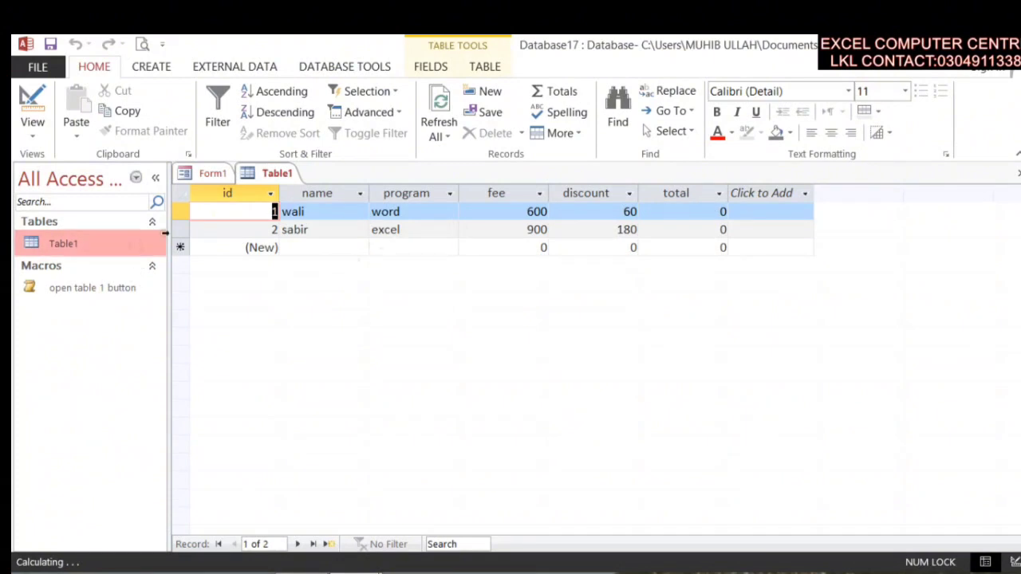
click(590, 233)
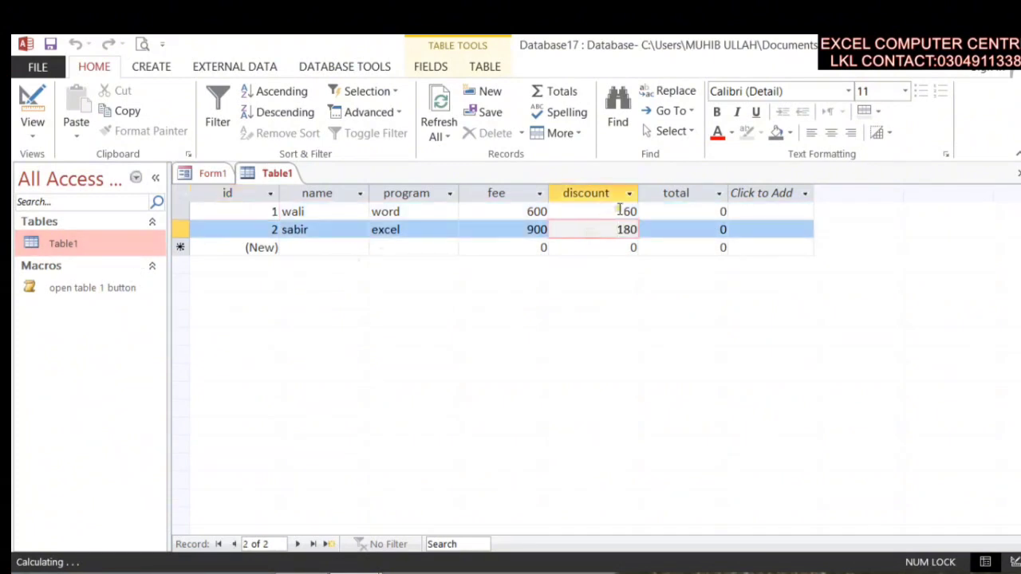
click(723, 212)
click(1017, 172)
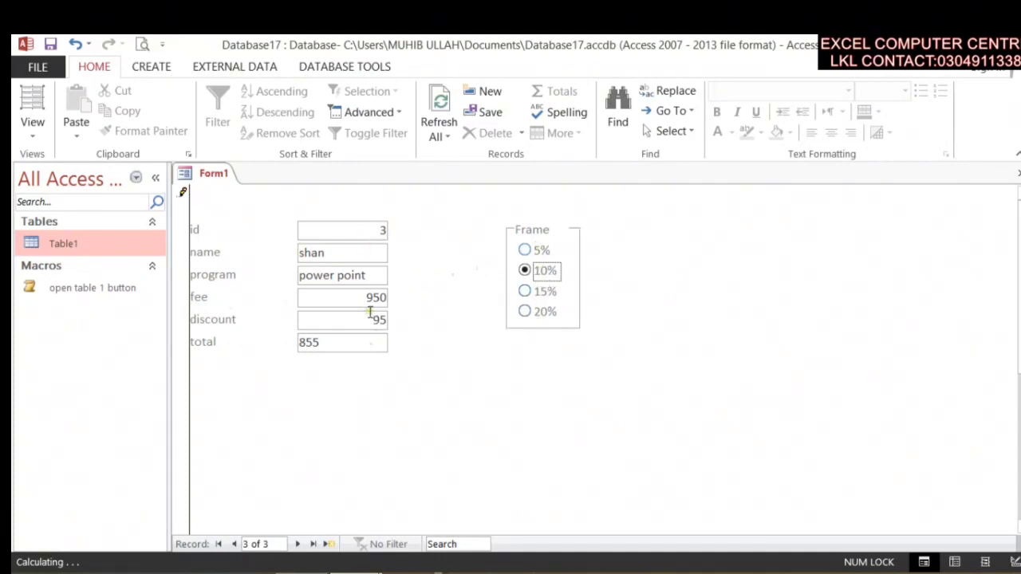
Add a fourth record with the student's name, program "access", fee 500 and the 5% discount option, and advance to a new record
key(Tab)
key(Tab)
key(Tab)
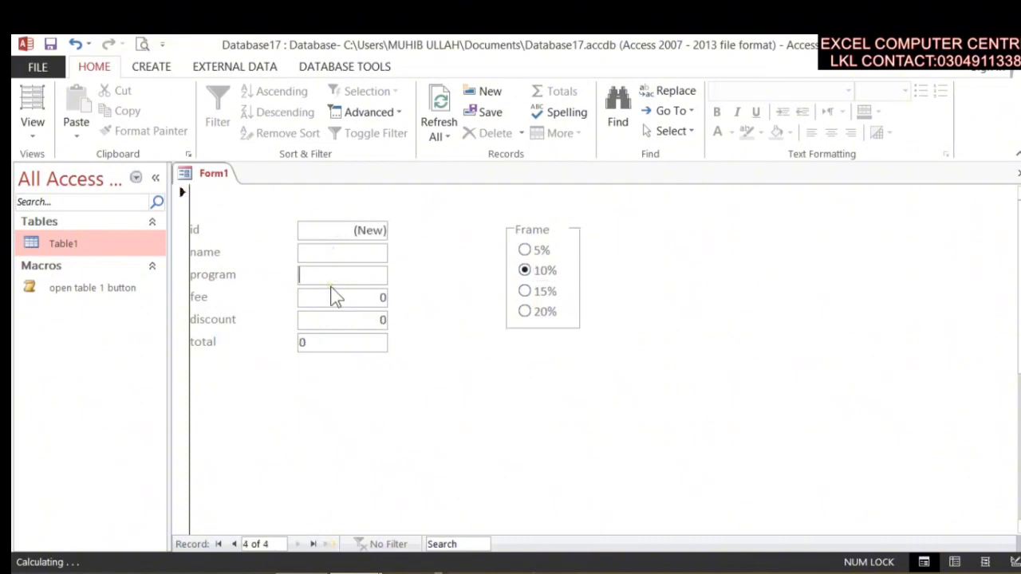
click(320, 251)
text(jan)
key(Tab)
text(access)
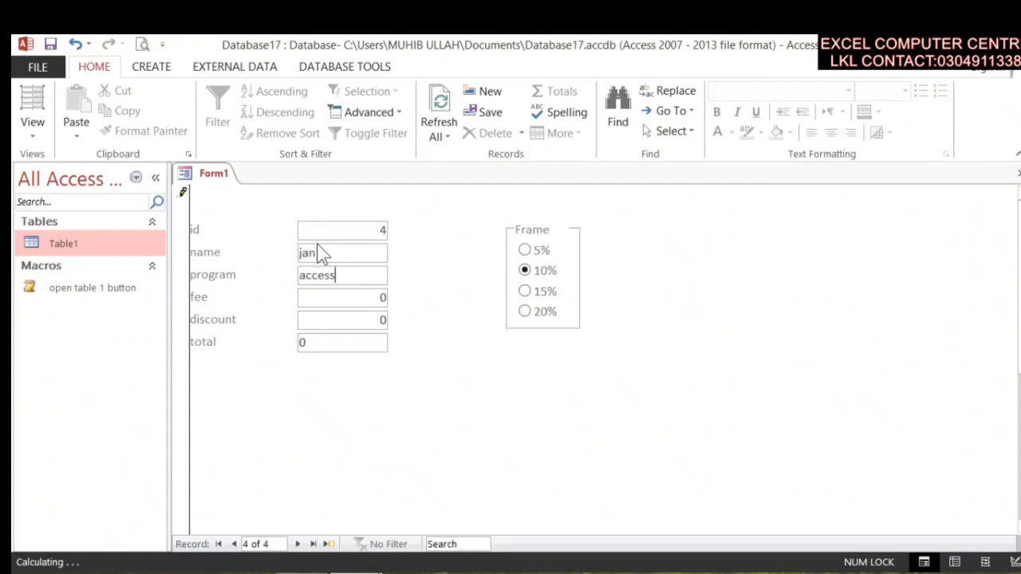
key(Tab)
text(500)
key(Tab)
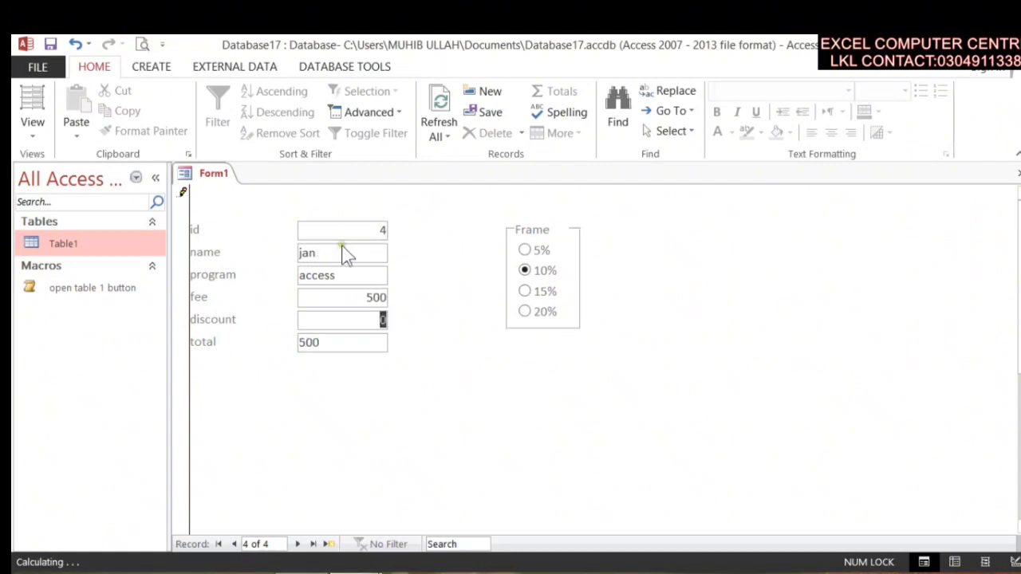
click(525, 251)
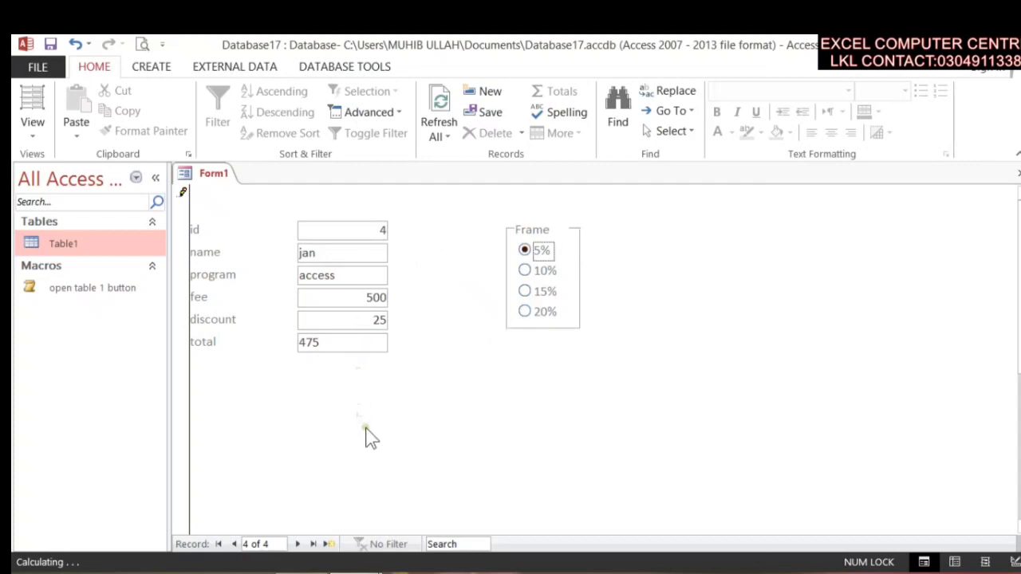
key(Tab)
key(Tab)
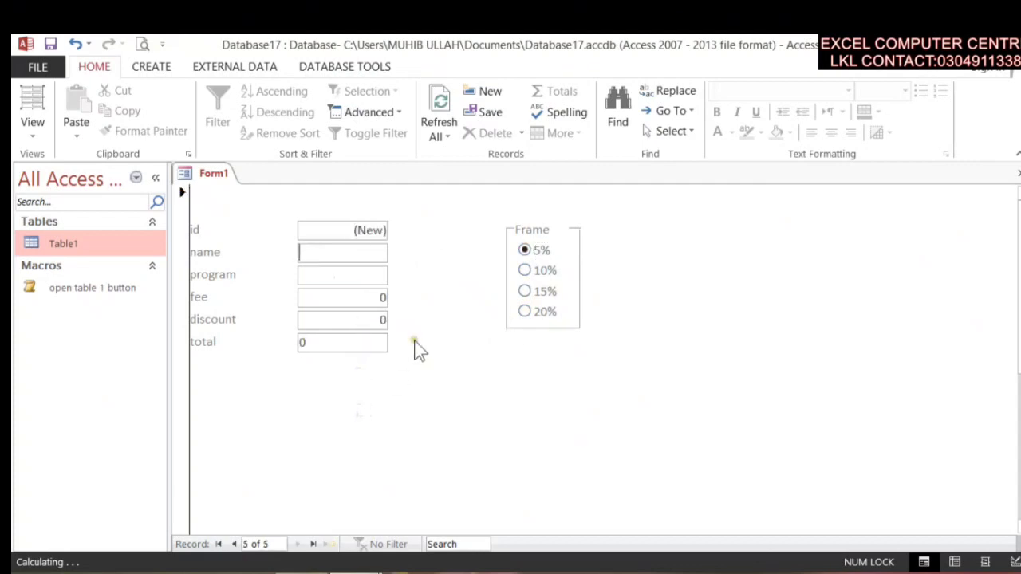
In Form1's Design View, draw a rectangle that encloses the discount option group with a margin on all sides
click(196, 165)
right_click(201, 173)
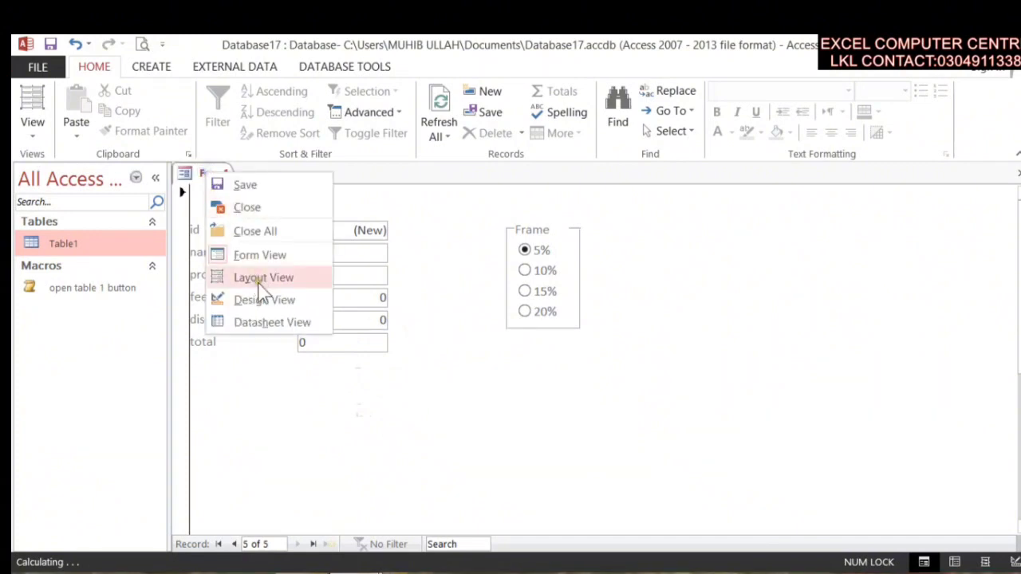
click(276, 301)
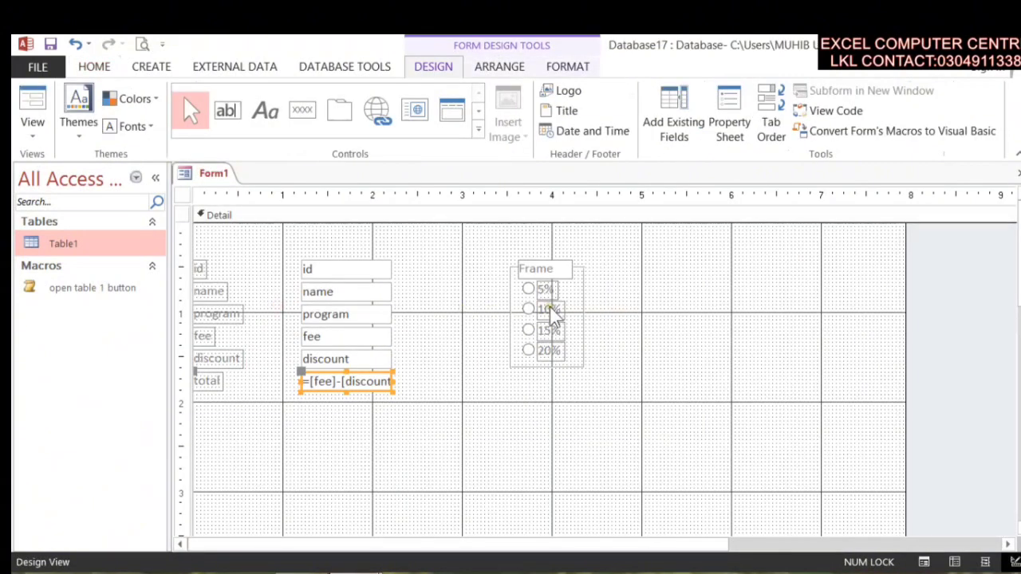
click(478, 130)
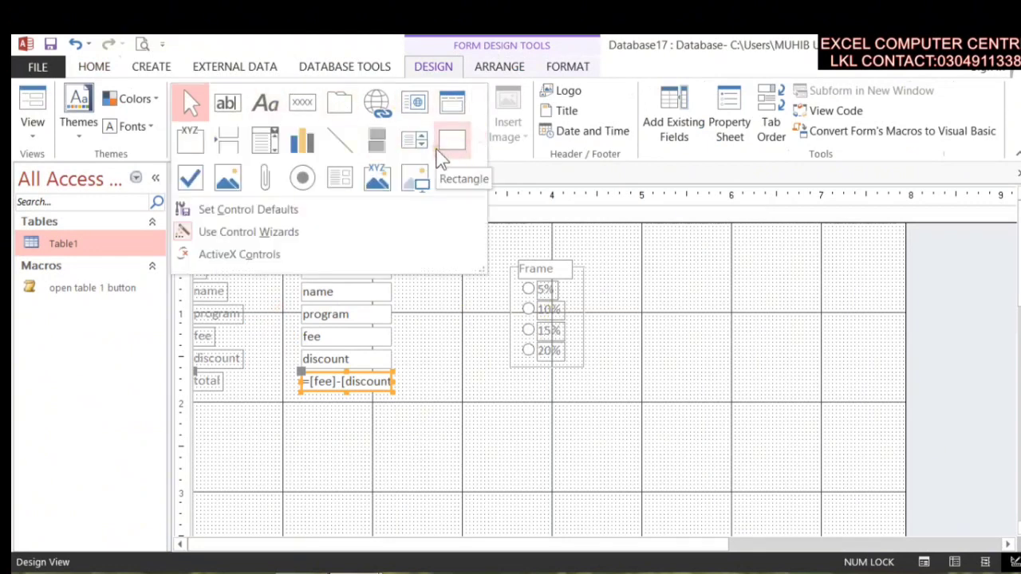
click(452, 140)
drag(480, 250, 615, 391)
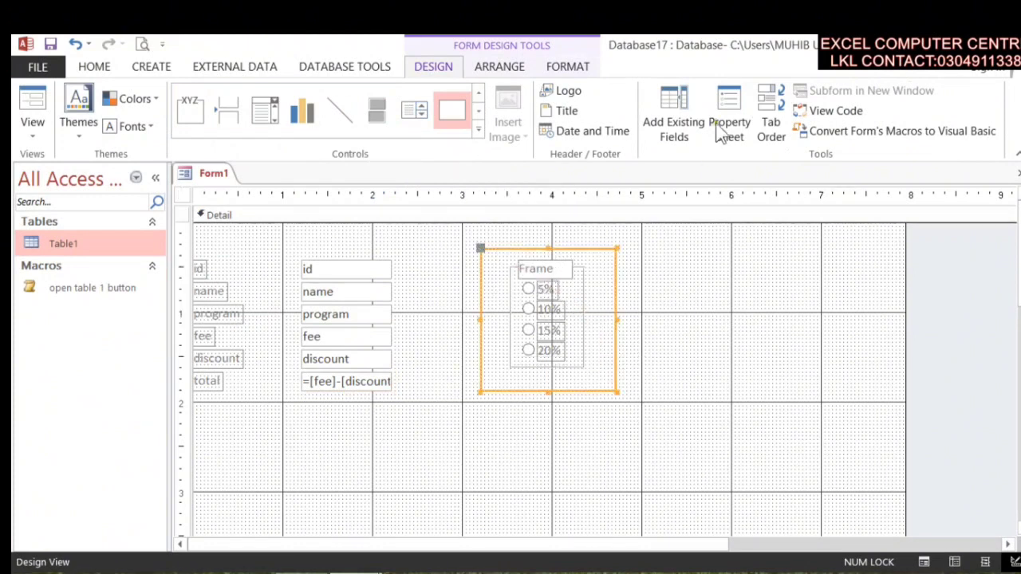
Fill the rectangle with orange and send it to the back, behind the discount option group
click(498, 68)
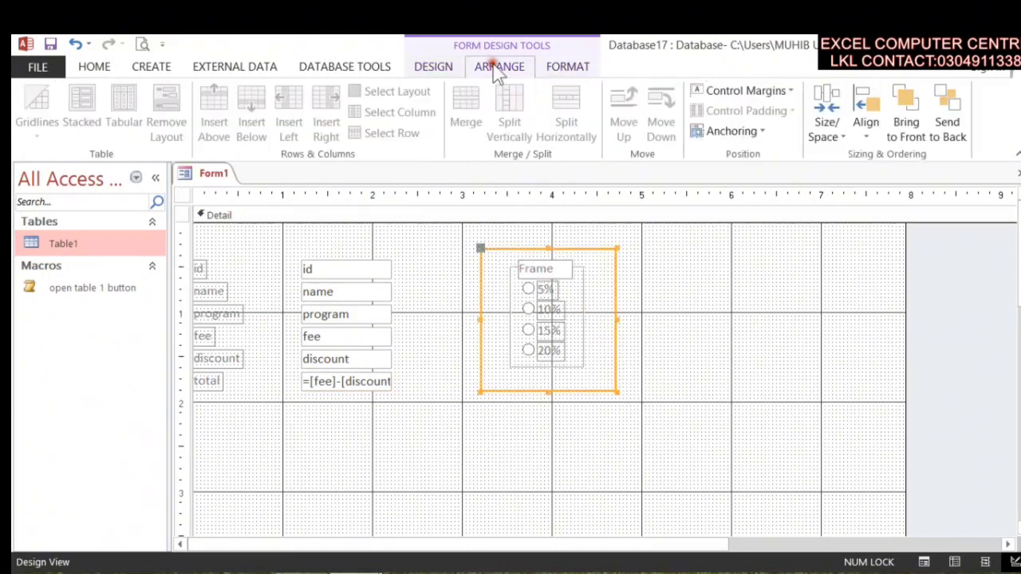
click(550, 72)
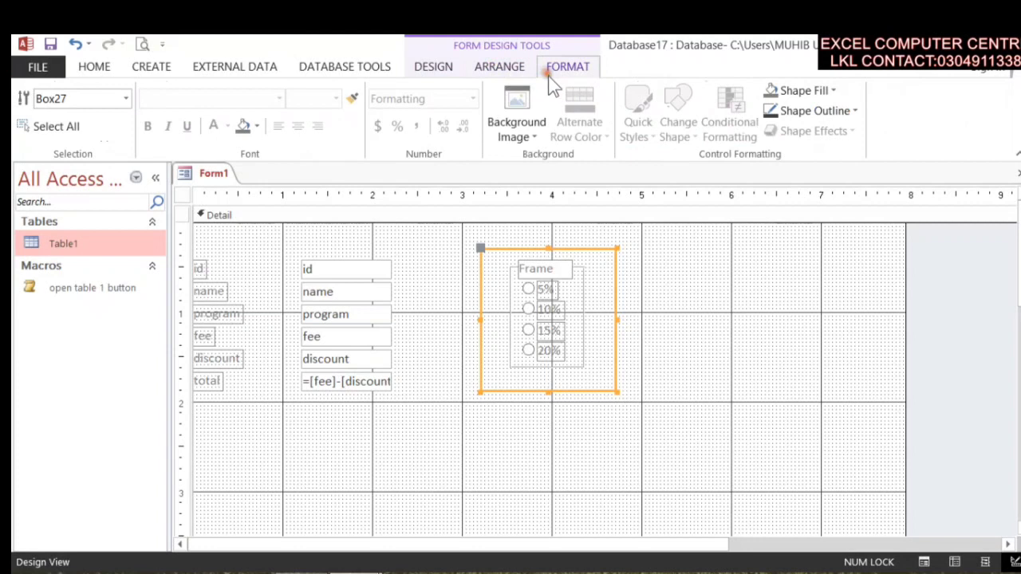
click(256, 126)
click(272, 377)
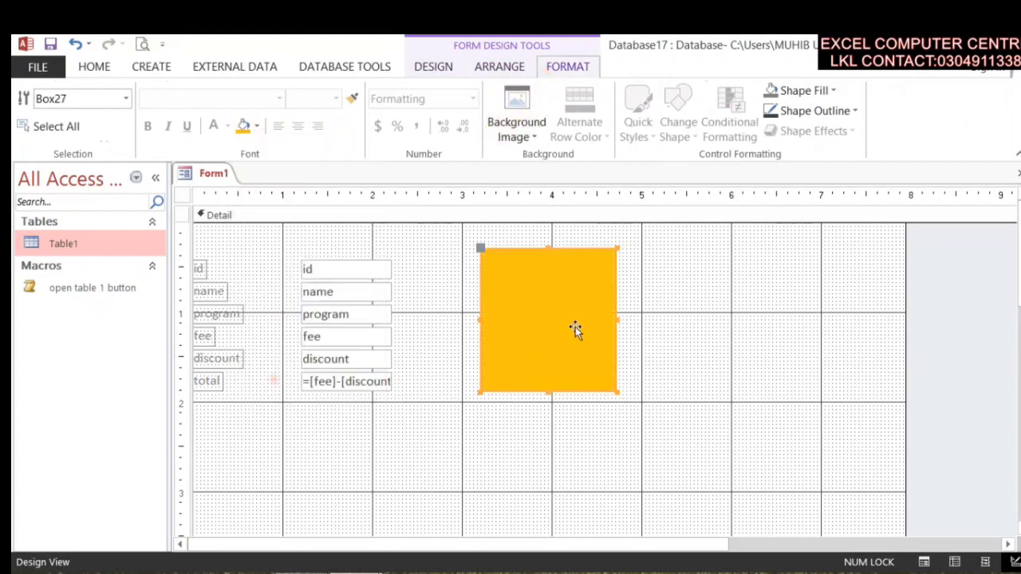
right_click(576, 329)
mouse_move(677, 360)
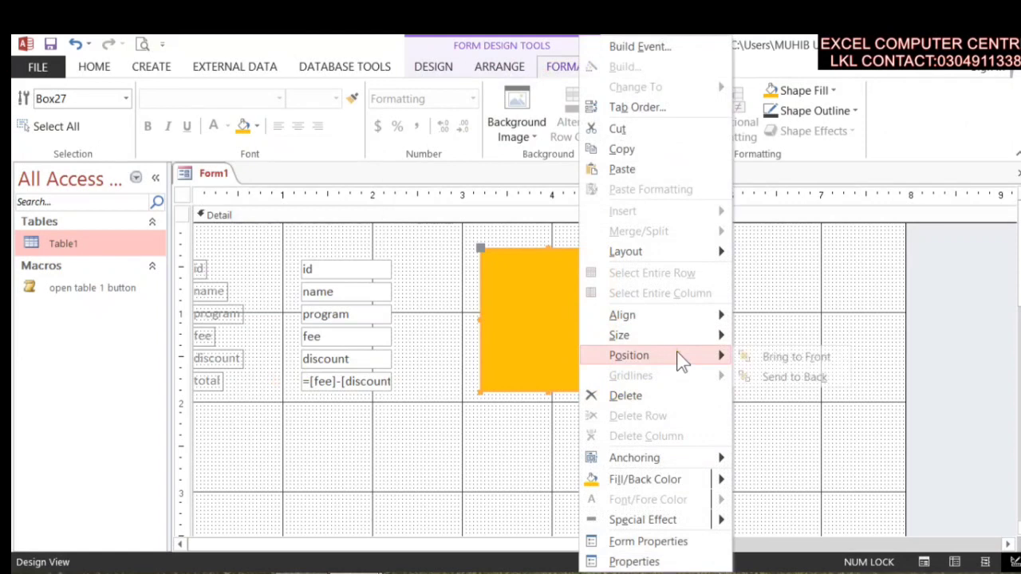
click(815, 378)
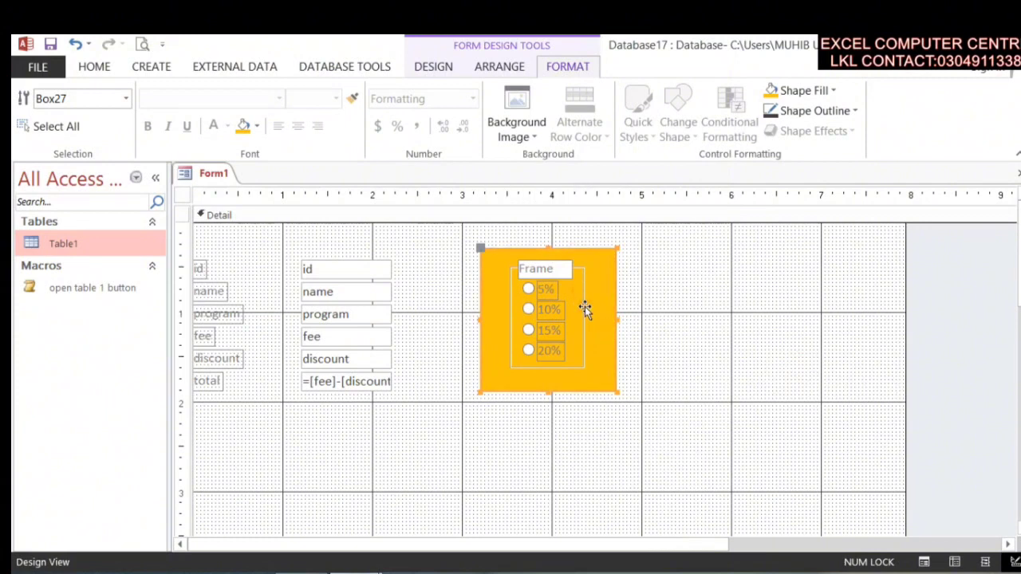
Show Form1 in Form View to check the orange background behind the option group
right_click(201, 182)
click(239, 261)
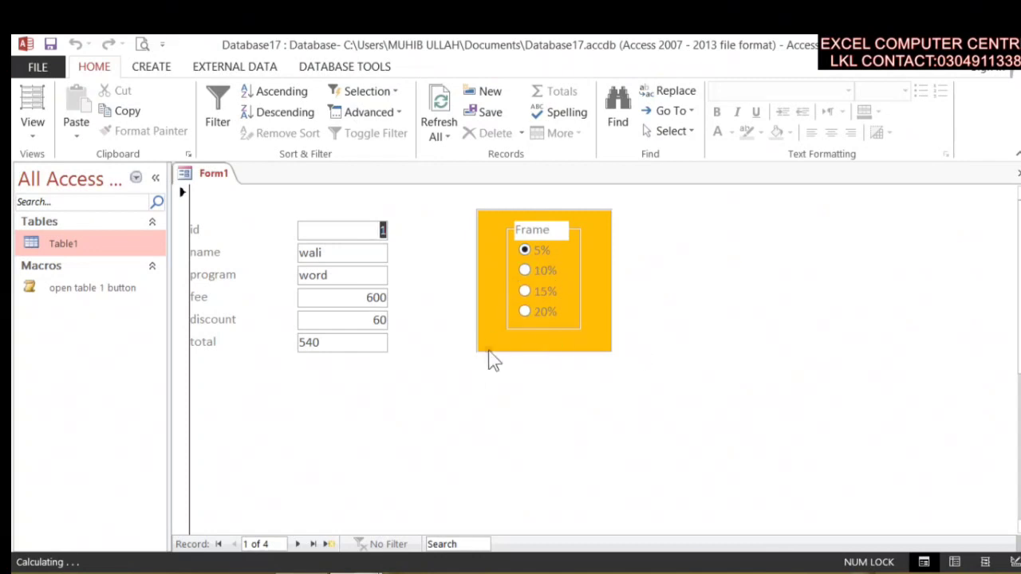
click(302, 573)
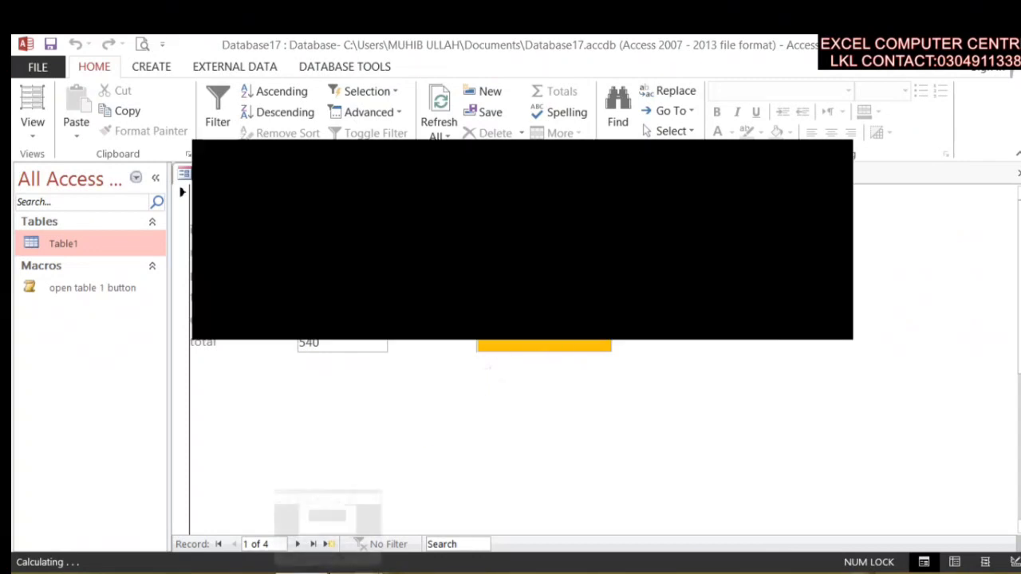
click(302, 573)
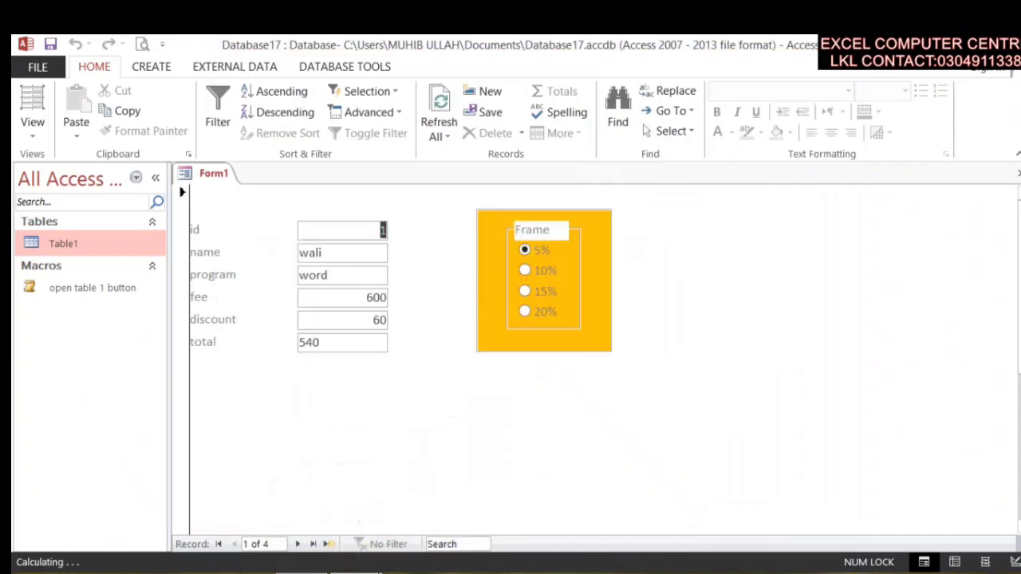
Return Form1 to Design View and activate the Button control for placing a command button
right_click(211, 177)
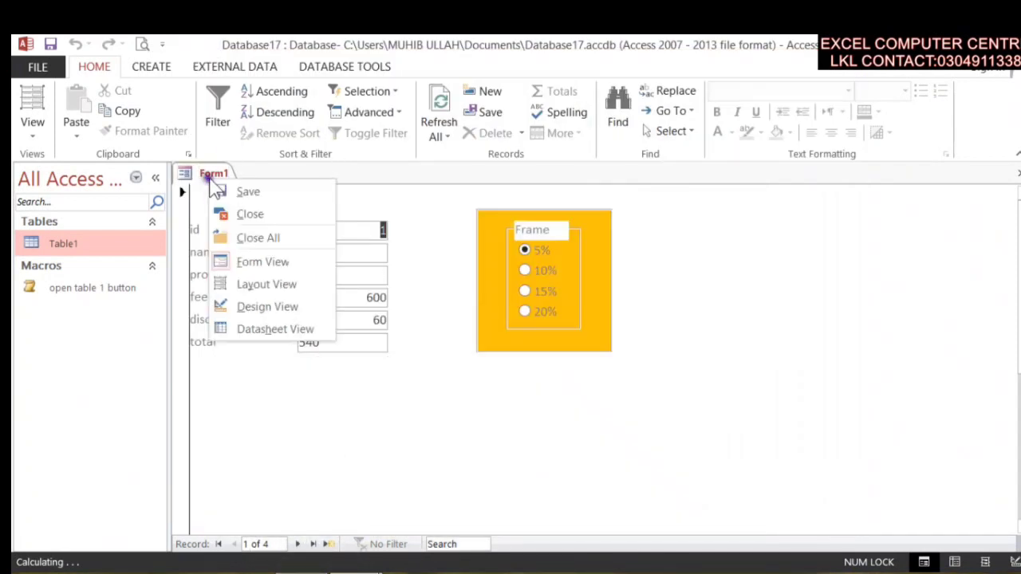
click(265, 305)
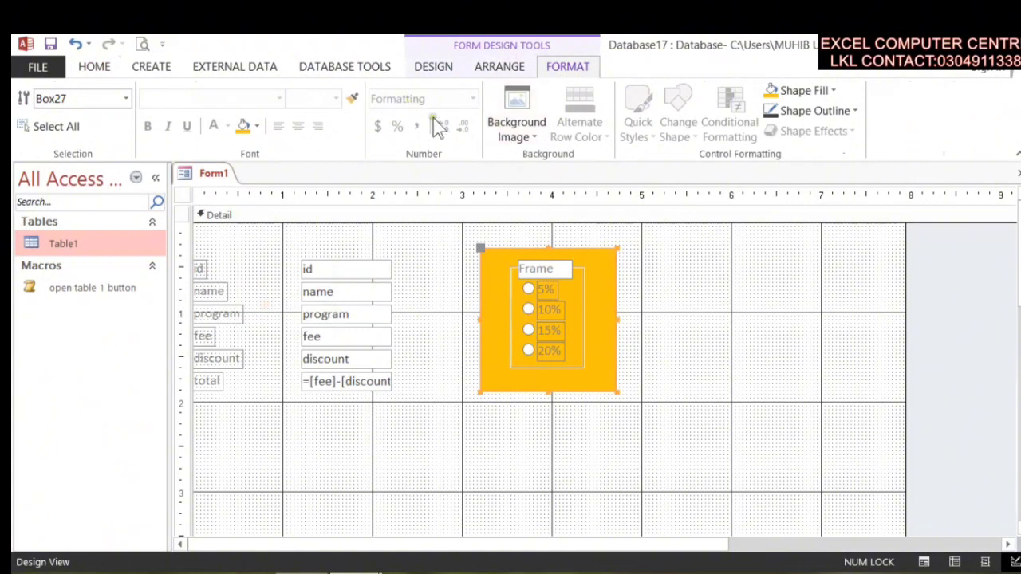
click(433, 67)
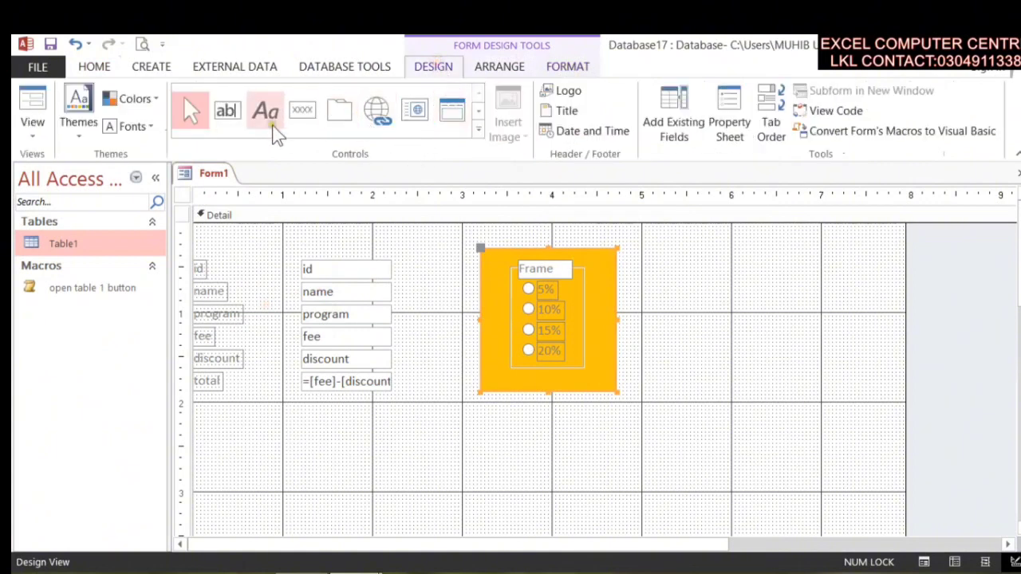
click(302, 112)
right_click(309, 117)
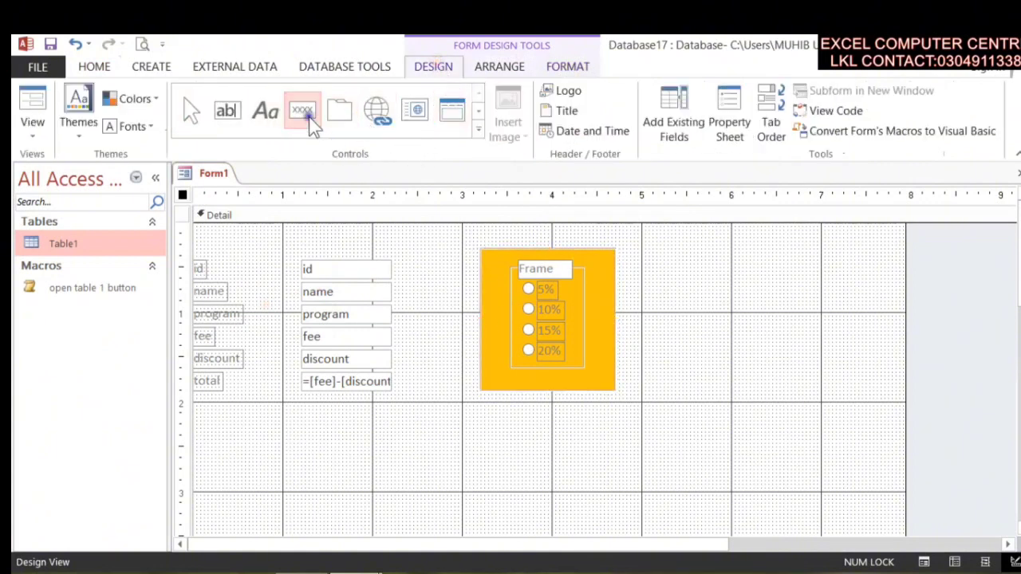
click(317, 236)
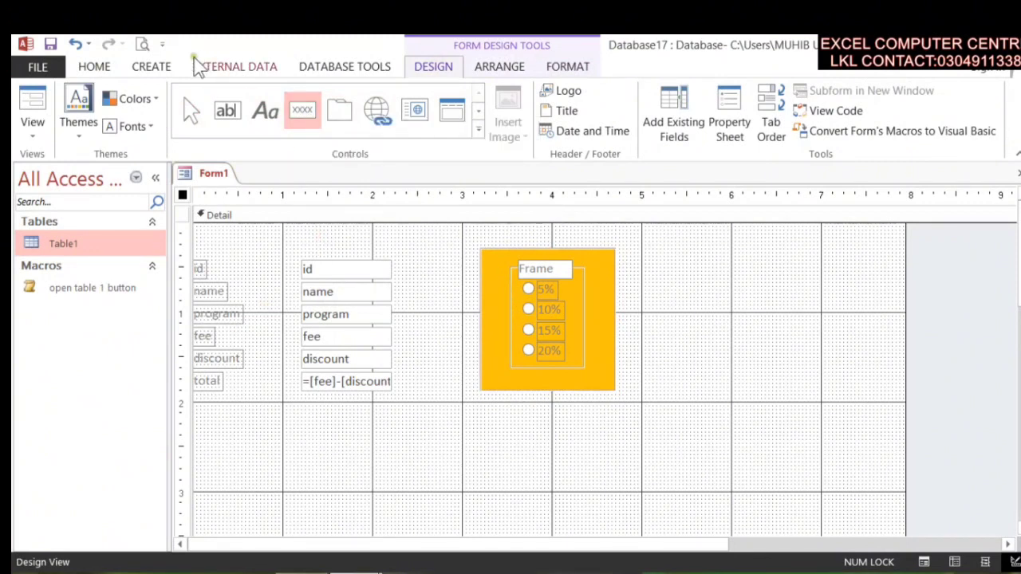
click(163, 69)
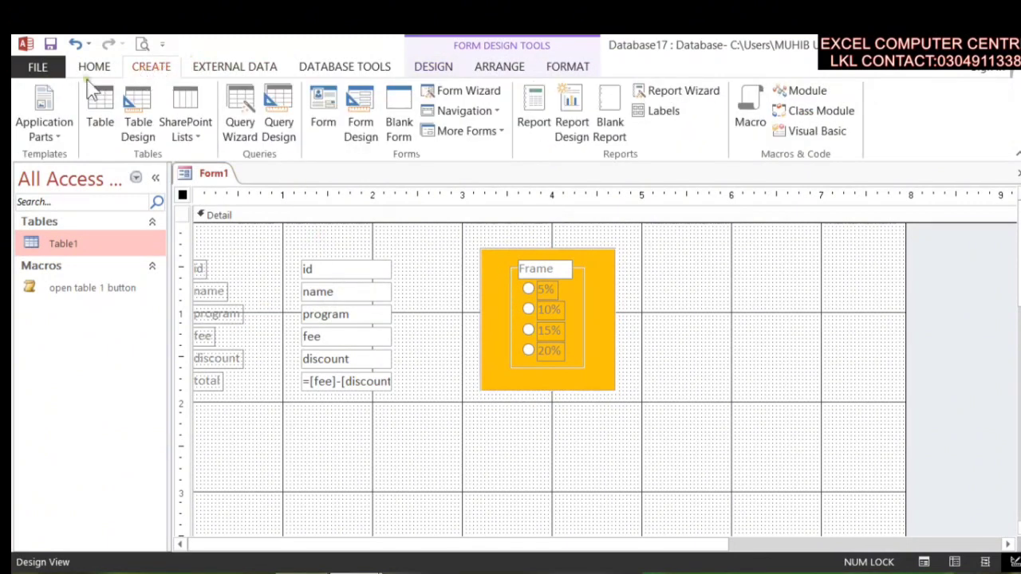
click(433, 67)
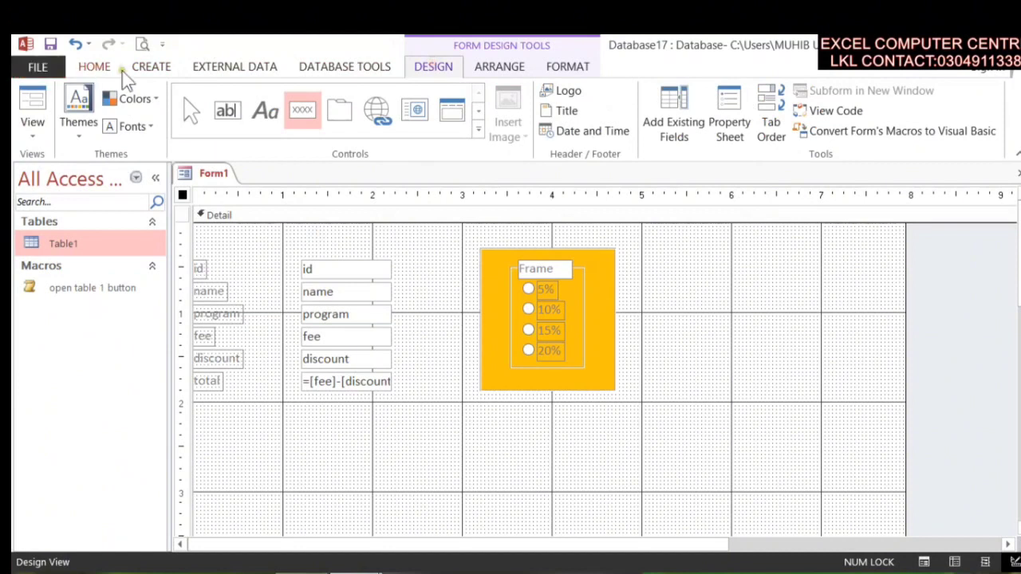
click(94, 67)
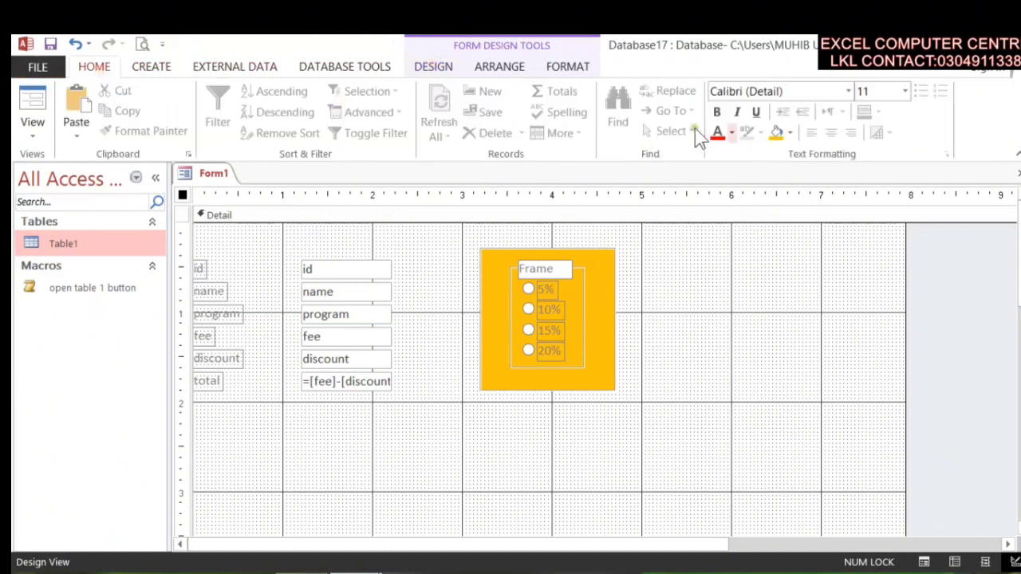
click(86, 296)
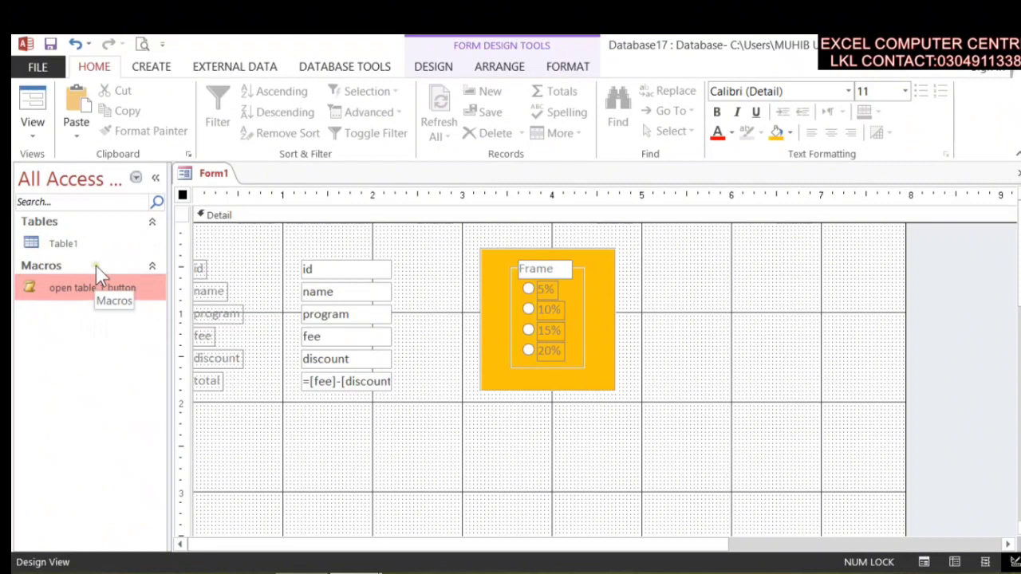
click(331, 68)
click(223, 68)
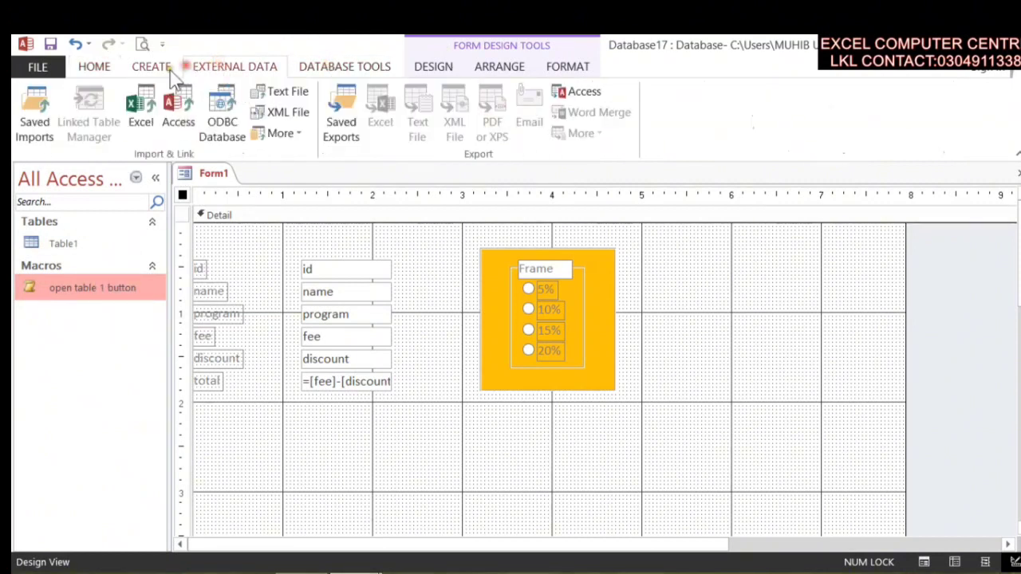
click(164, 67)
click(433, 67)
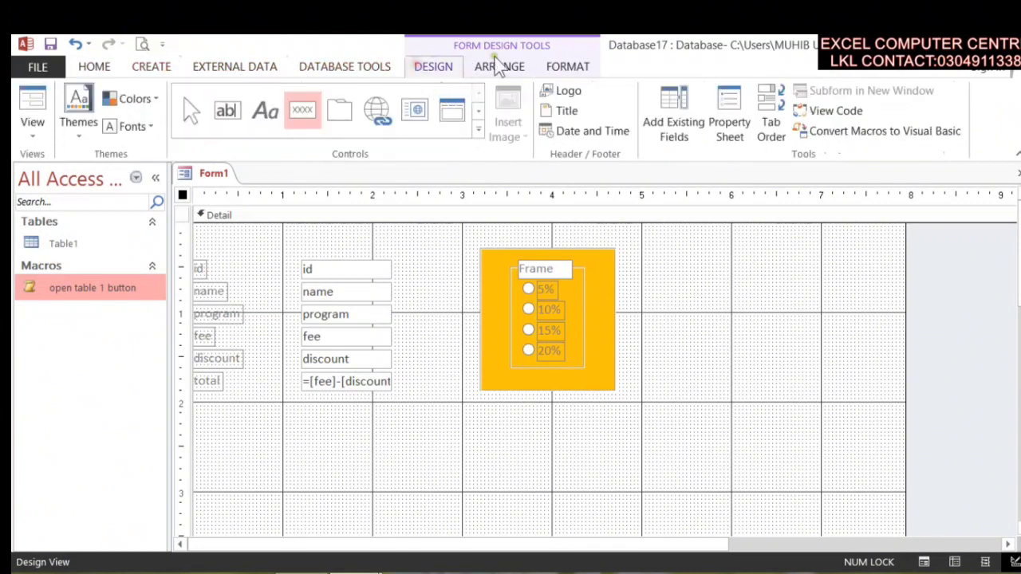
click(497, 67)
click(551, 70)
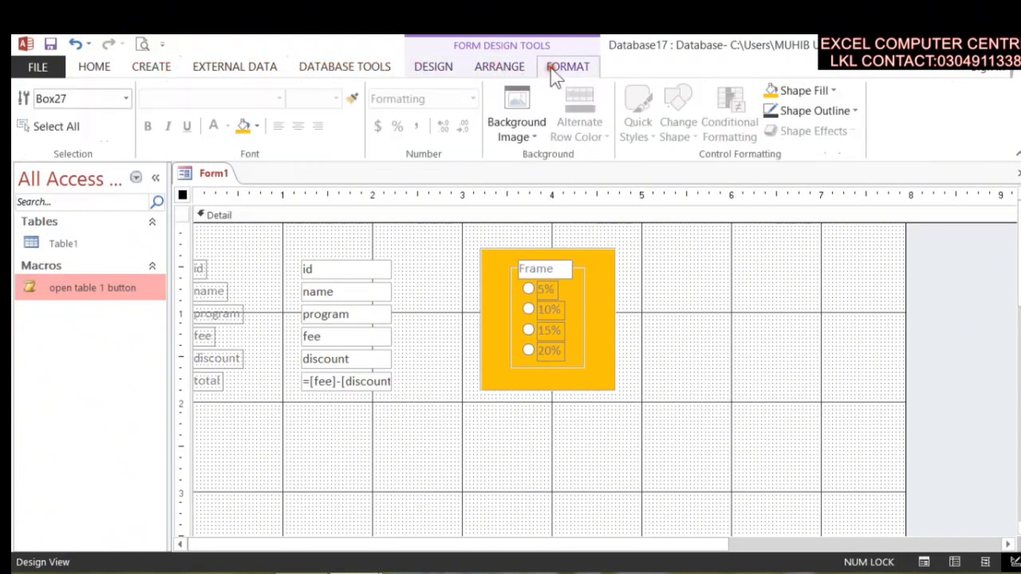
click(432, 68)
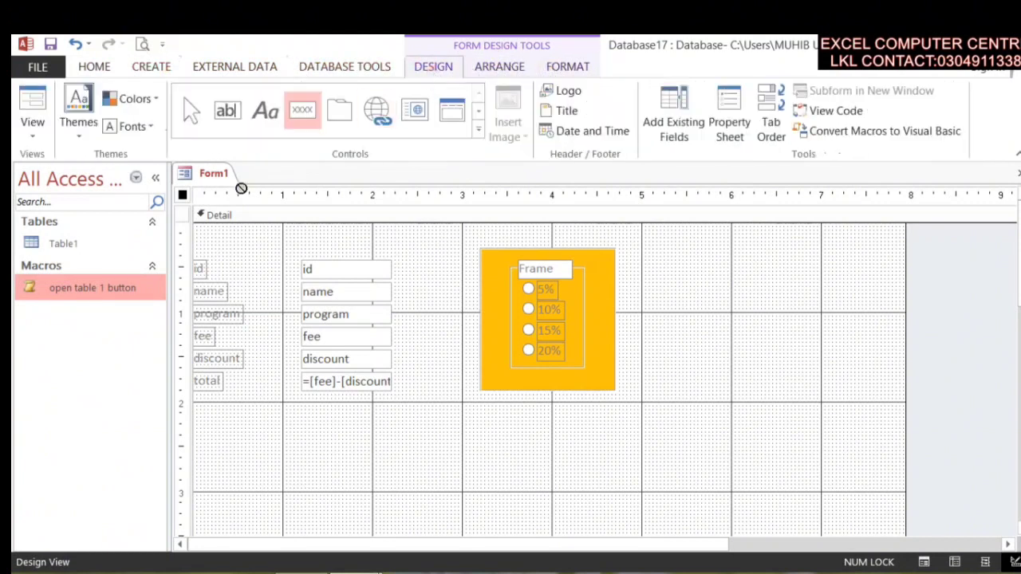
click(479, 130)
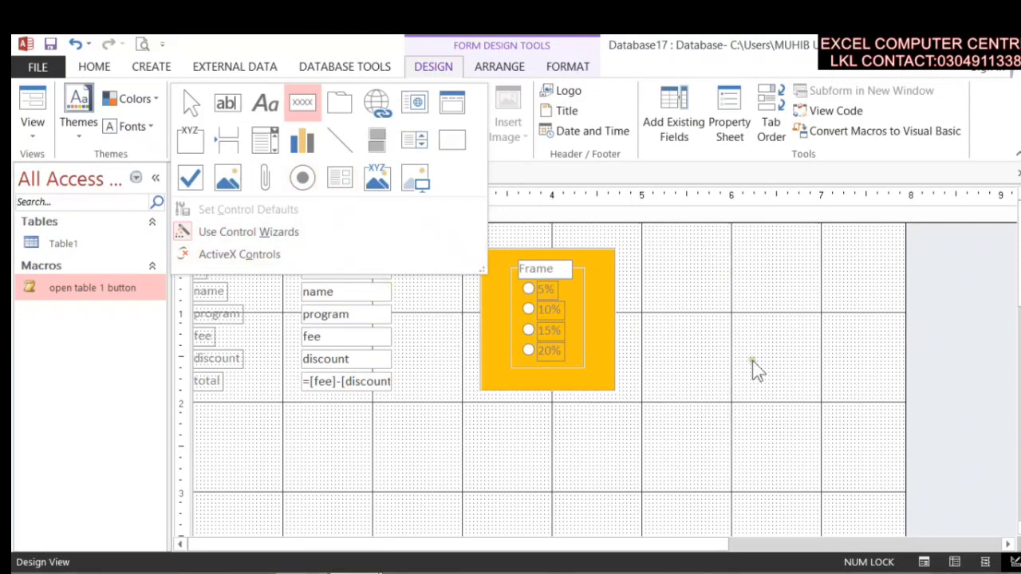
click(732, 343)
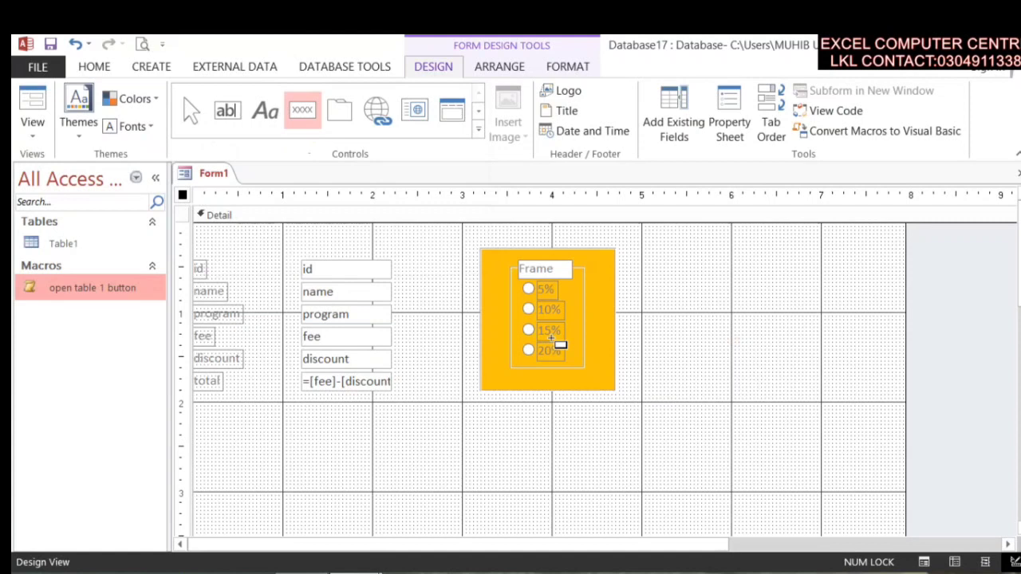